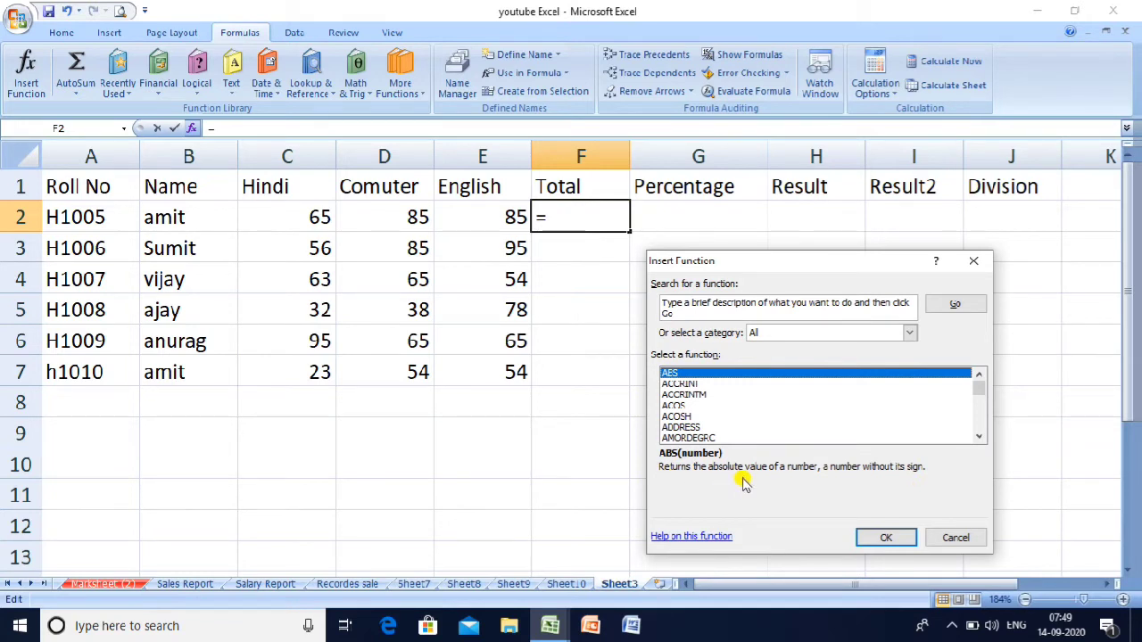
# Step: Insert the SUM function into cell F2 to total the marks in C2:E2
pyautogui.click(677, 418)
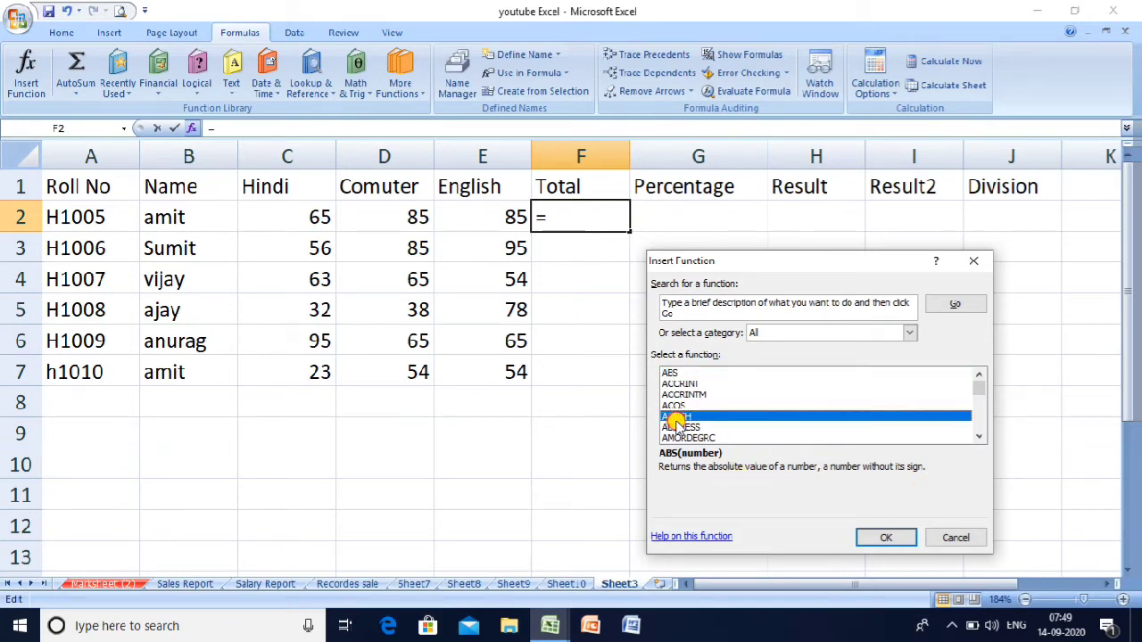
pyautogui.click(682, 439)
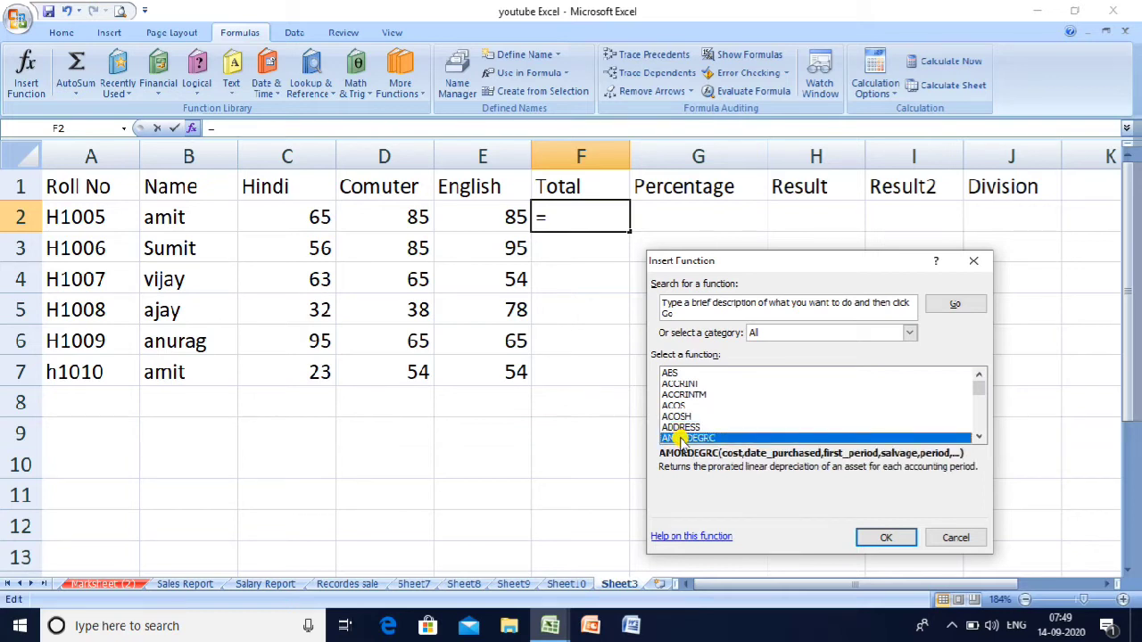
pyautogui.press('s')
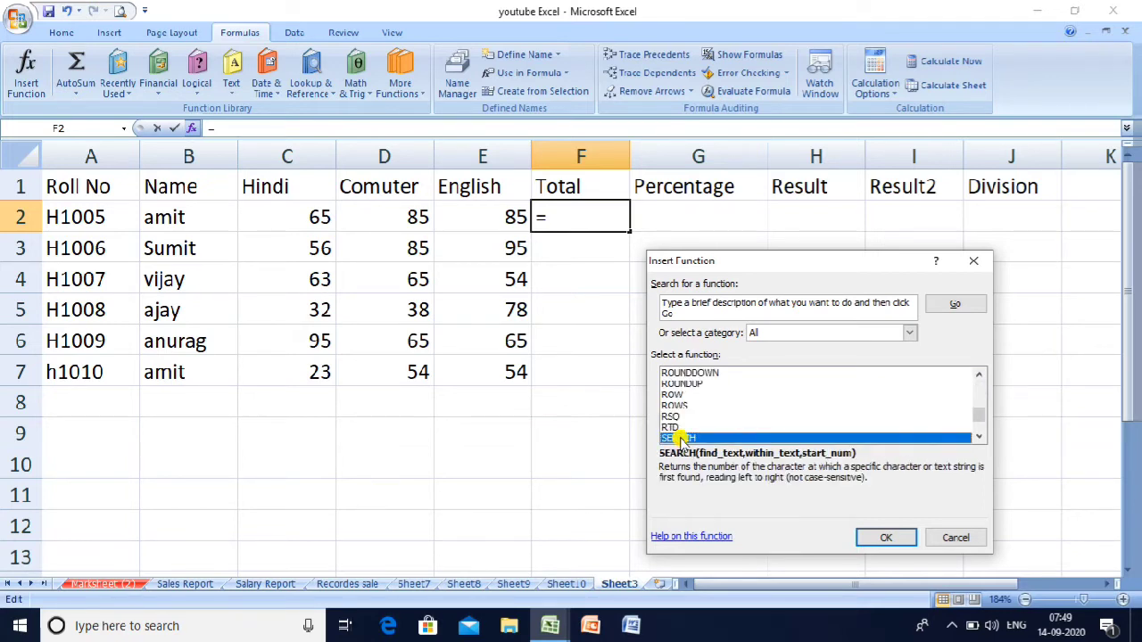
pyautogui.press('Down')
pyautogui.press('Down')
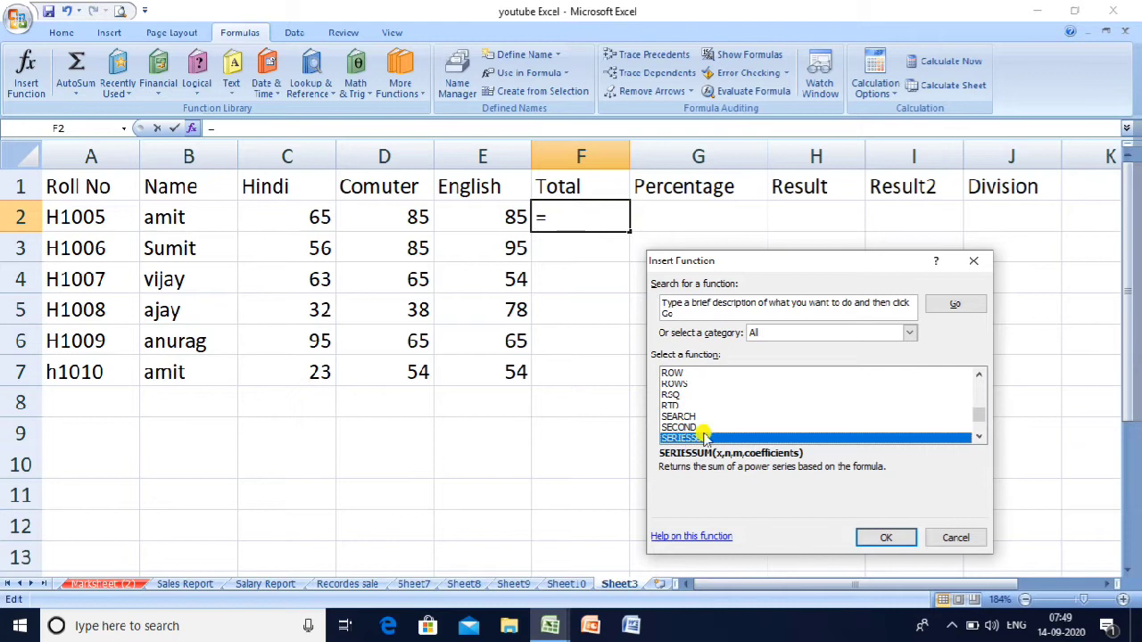
pyautogui.press('Down')
pyautogui.press('Down')
pyautogui.press('Down')
pyautogui.press('Down')
pyautogui.press('Down')
pyautogui.press('Down')
pyautogui.press('Down')
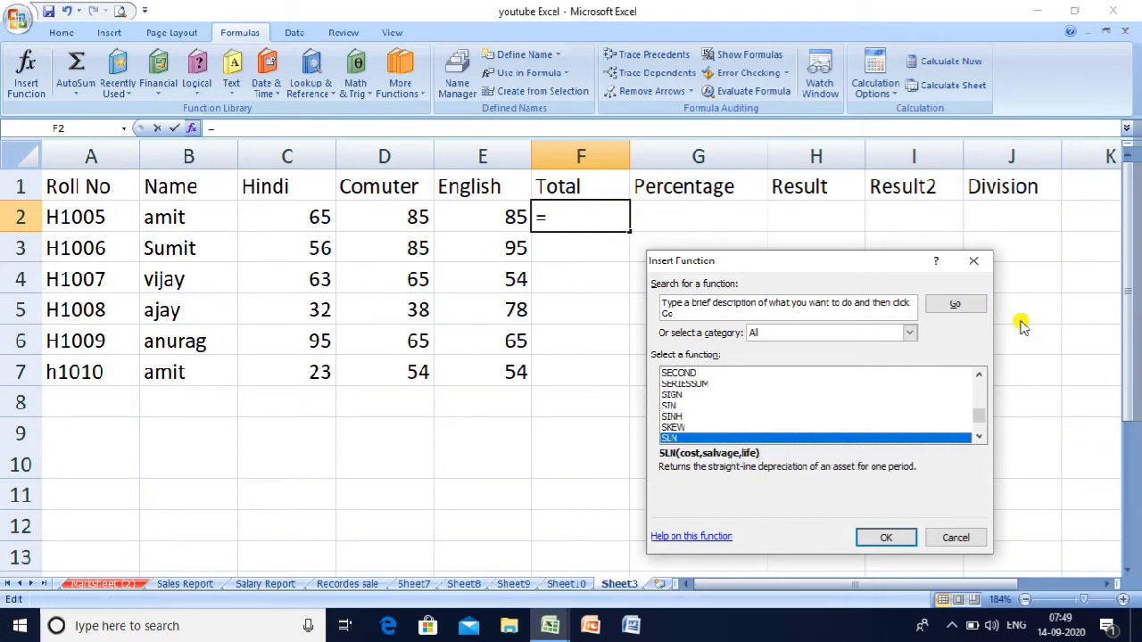
pyautogui.press('Down')
pyautogui.press('Down')
pyautogui.press('Down')
pyautogui.press('Down')
pyautogui.press('Down')
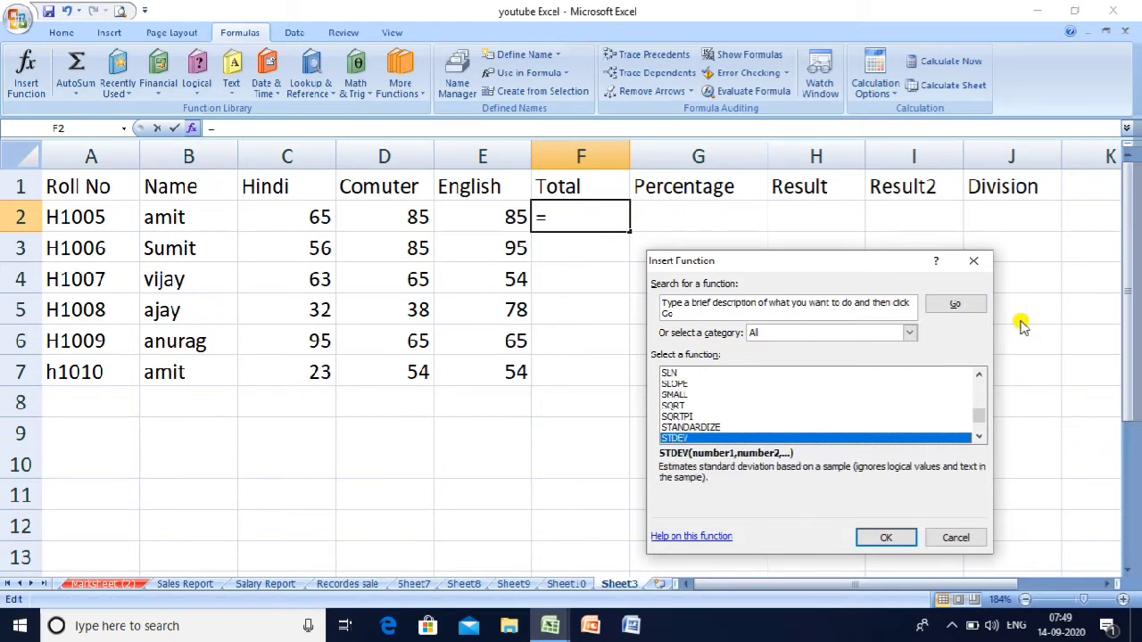
pyautogui.press('Down')
pyautogui.press('Down')
pyautogui.press('Down')
pyautogui.press('Down')
pyautogui.press('Down')
pyautogui.press('Down')
pyautogui.press('Down')
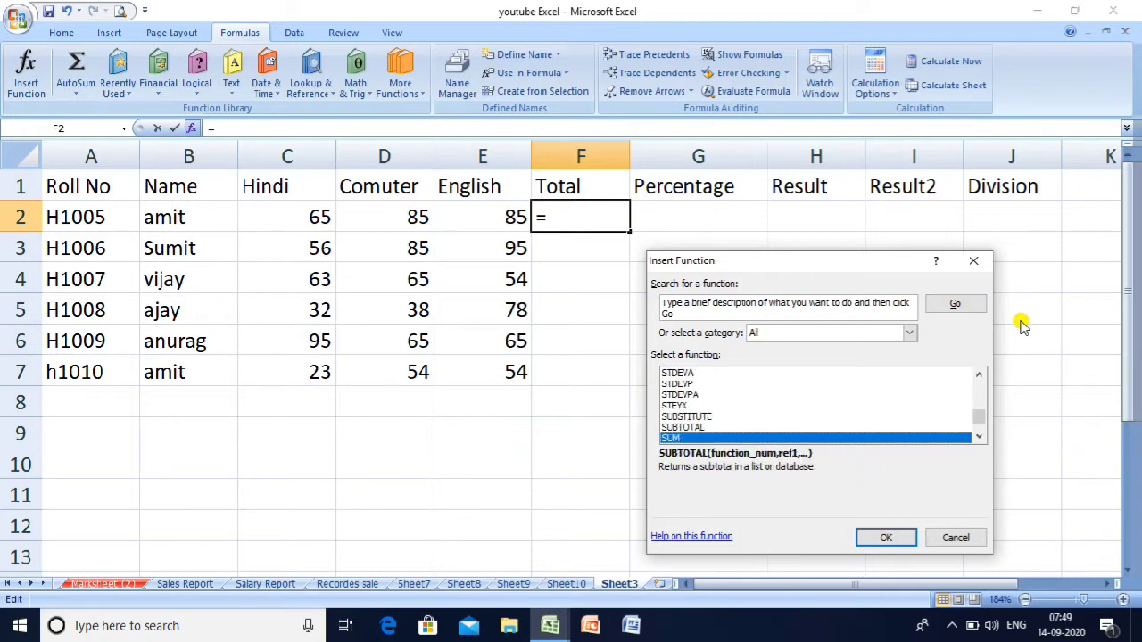
pyautogui.press('Down')
pyautogui.press('Down')
pyautogui.press('Up')
pyautogui.press('Up')
pyautogui.press('Up')
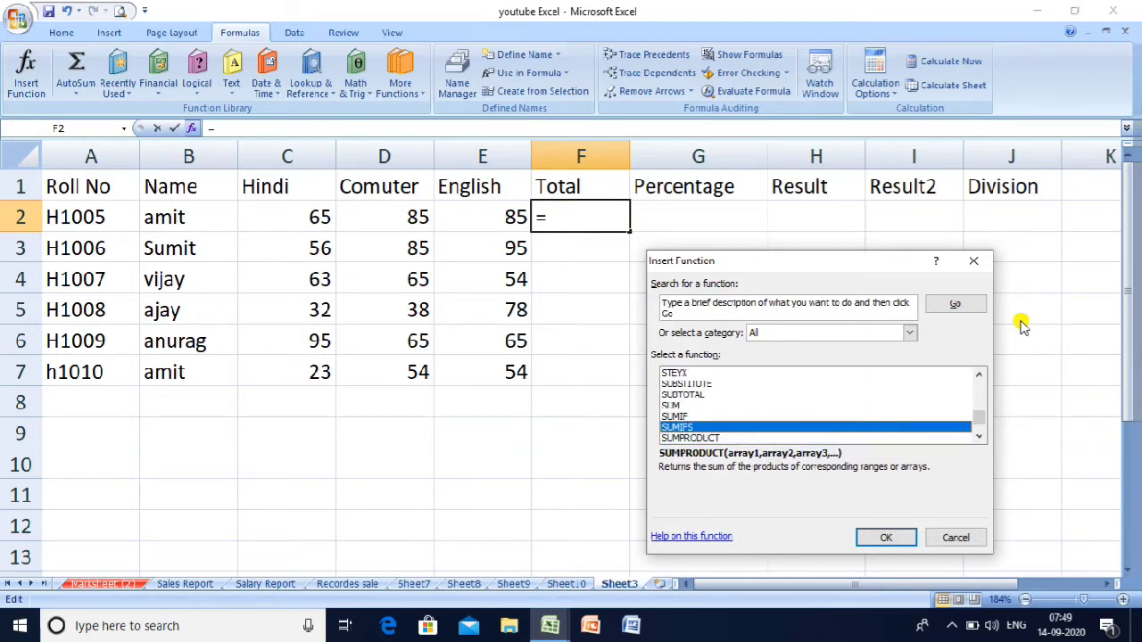
pyautogui.click(894, 539)
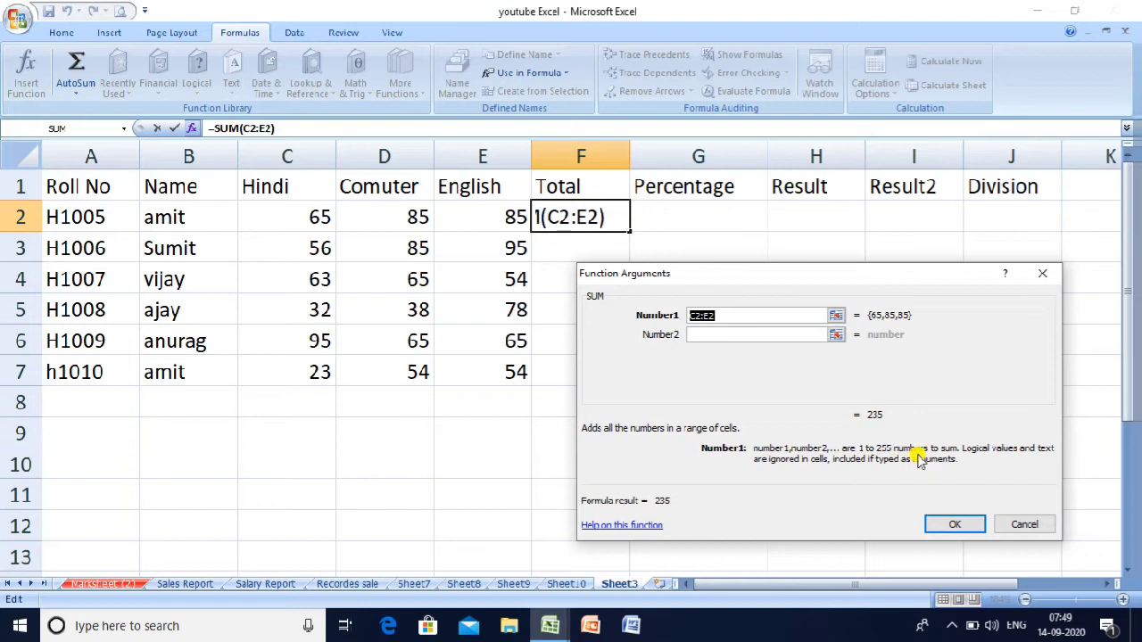
pyautogui.click(955, 526)
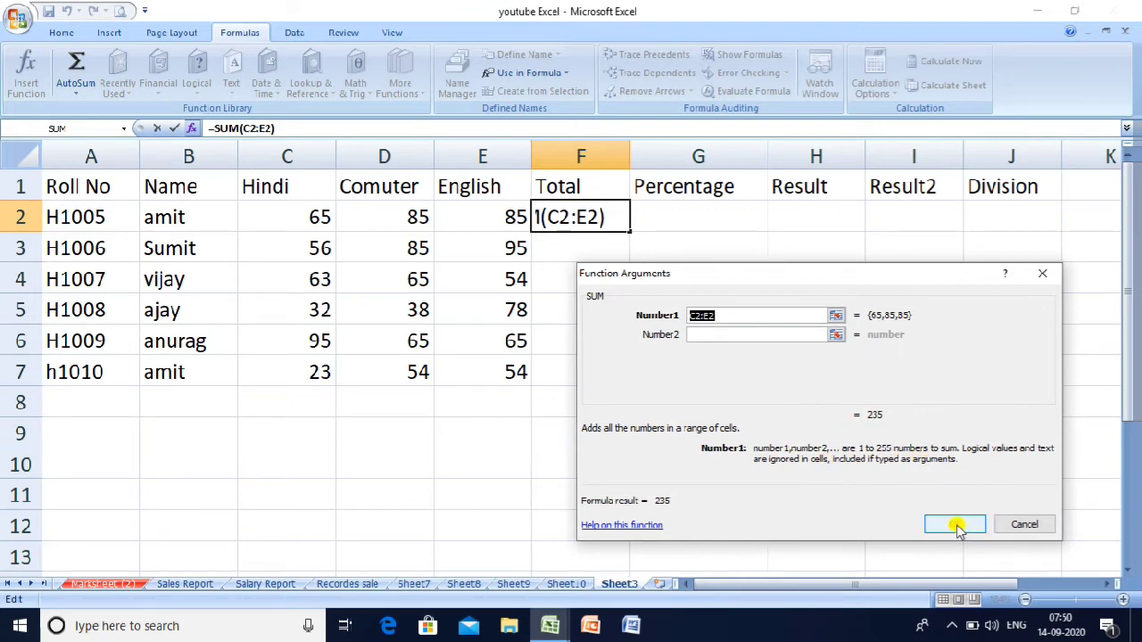
pyautogui.click(954, 527)
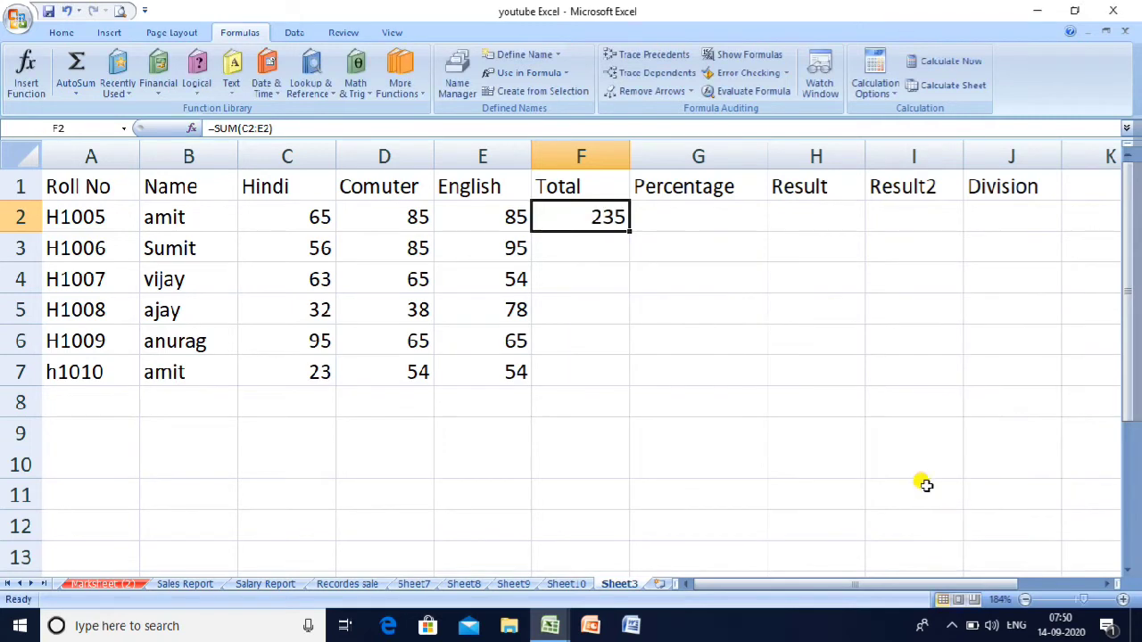
# Step: Start a SUM function in cell D9 by choosing SUM from the full function list
pyautogui.click(385, 435)
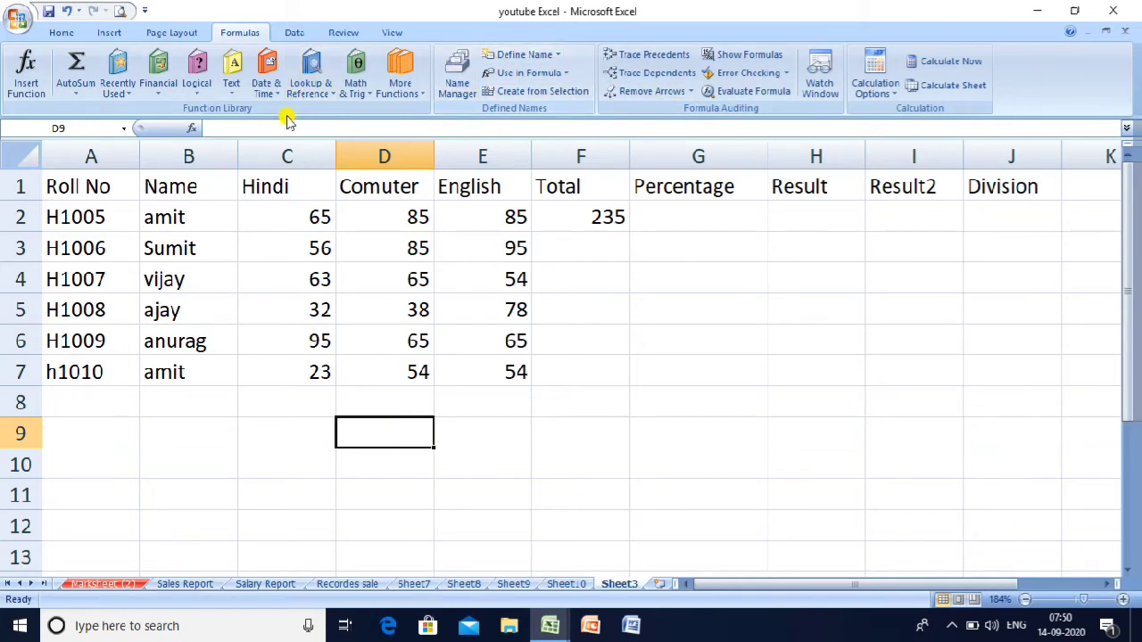
pyautogui.click(22, 96)
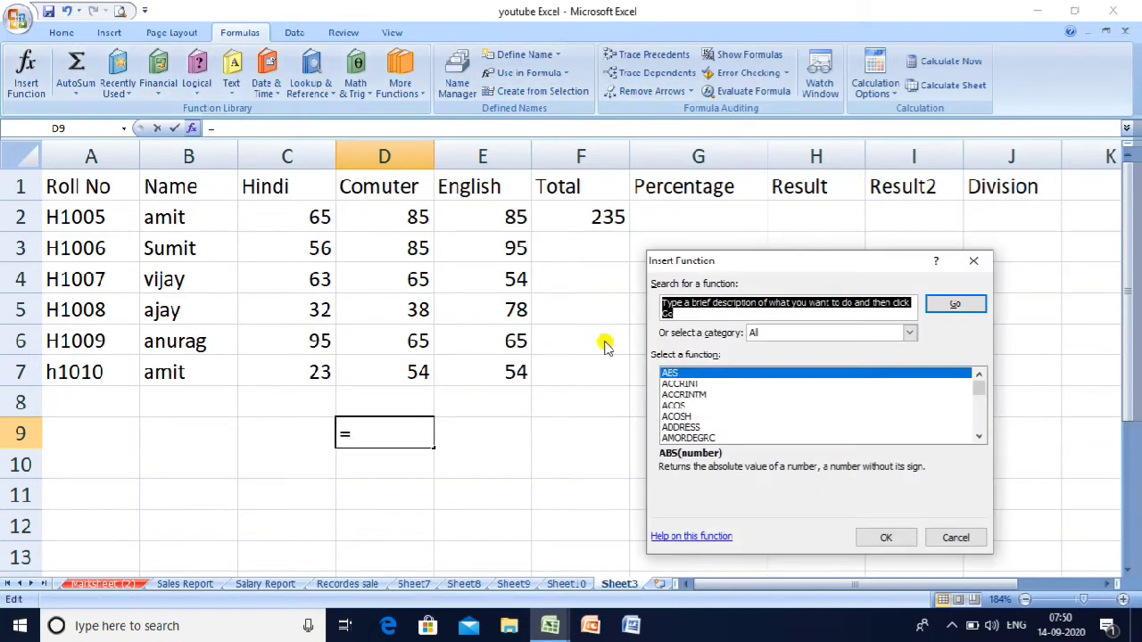
pyautogui.click(689, 395)
pyautogui.press('s')
pyautogui.press('s')
pyautogui.press('s')
pyautogui.press('s')
pyautogui.press('s')
pyautogui.press('s')
pyautogui.press('s')
pyautogui.press('s')
pyautogui.press('s')
pyautogui.press('s')
pyautogui.press('s')
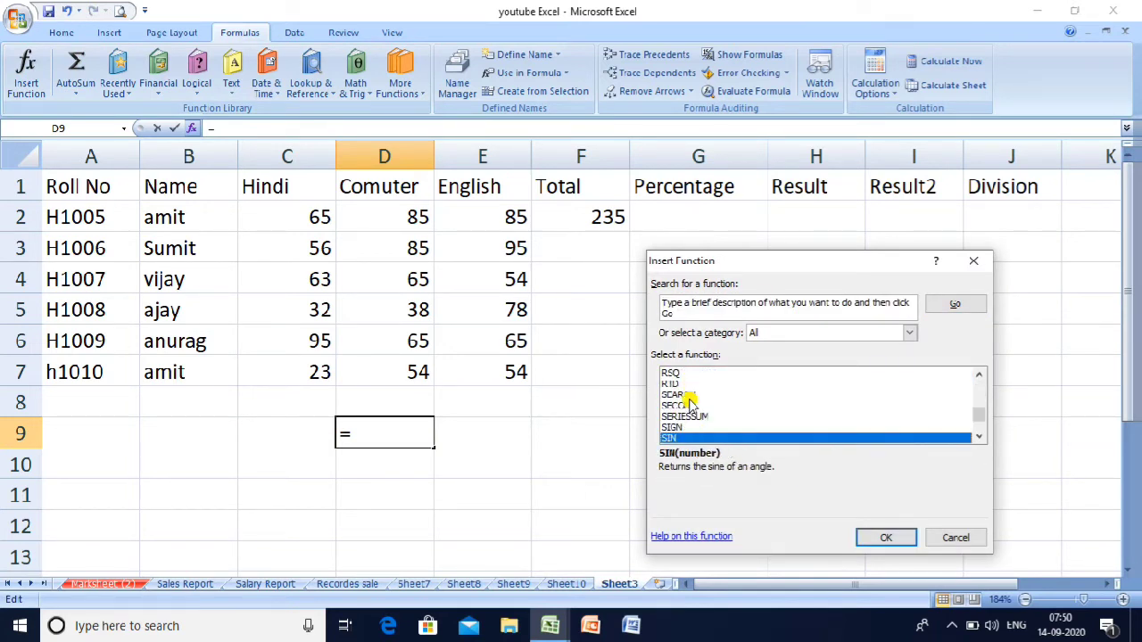
pyautogui.press('s')
pyautogui.press('s')
pyautogui.press('s')
pyautogui.press('s')
pyautogui.press('s')
pyautogui.press('s')
pyautogui.press('s')
pyautogui.press('s')
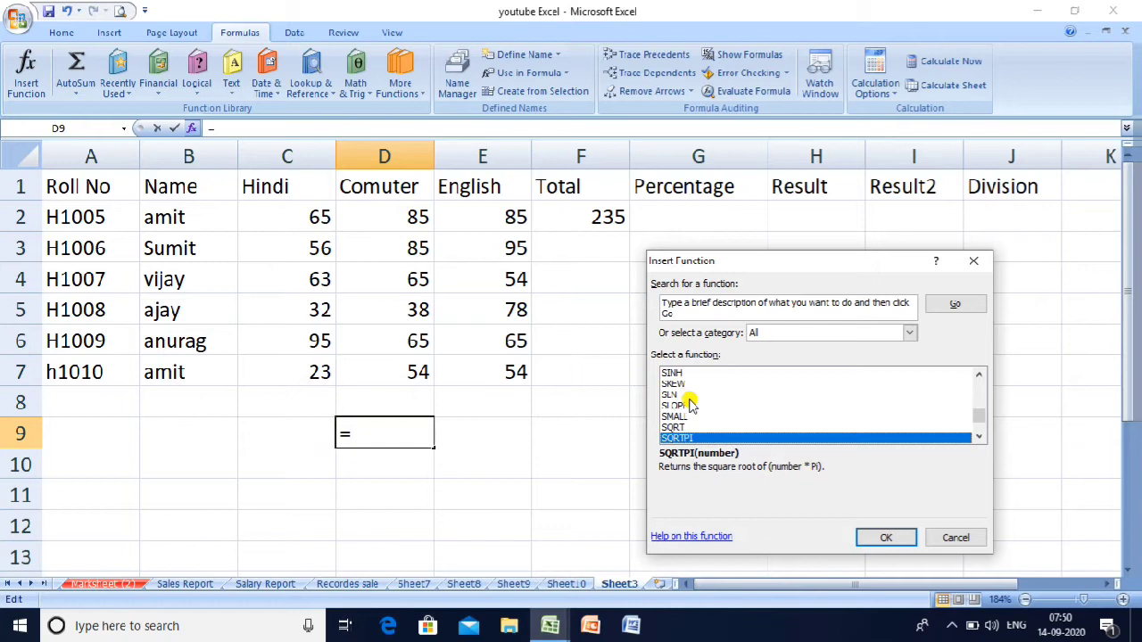
pyautogui.press('s')
pyautogui.press('s')
pyautogui.press('Return')
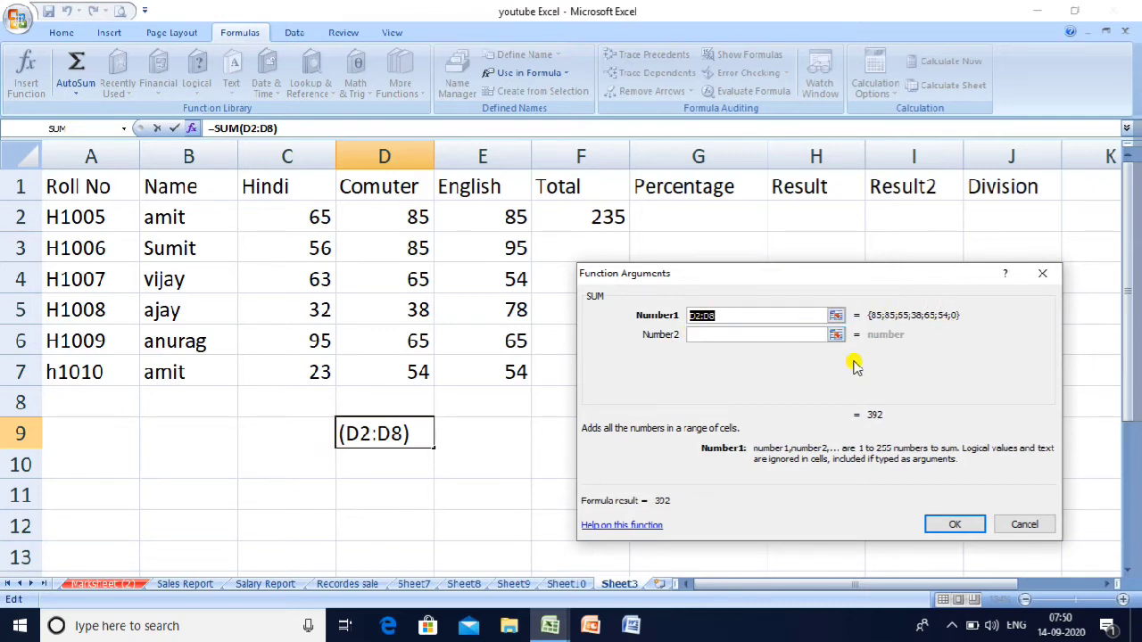
# Step: Add D2:D7 (Comuter) as Number2 and E2:E7 (English) as Number3 of the D9 SUM, and finish the formula
pyautogui.click(759, 338)
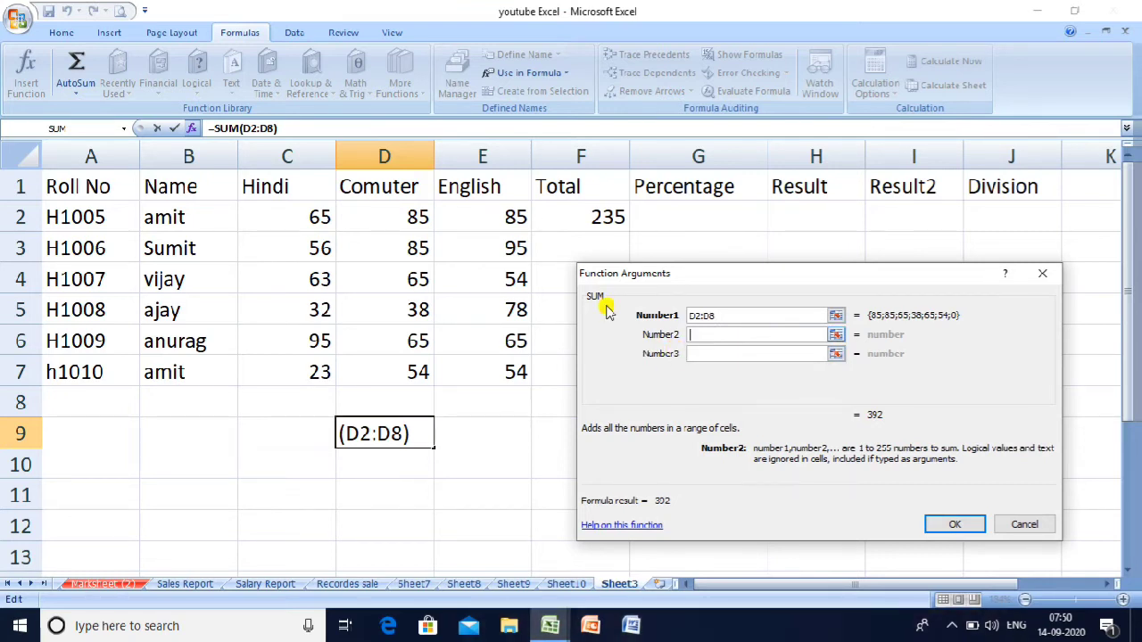
pyautogui.moveTo(409, 215); pyautogui.dragTo(372, 367)
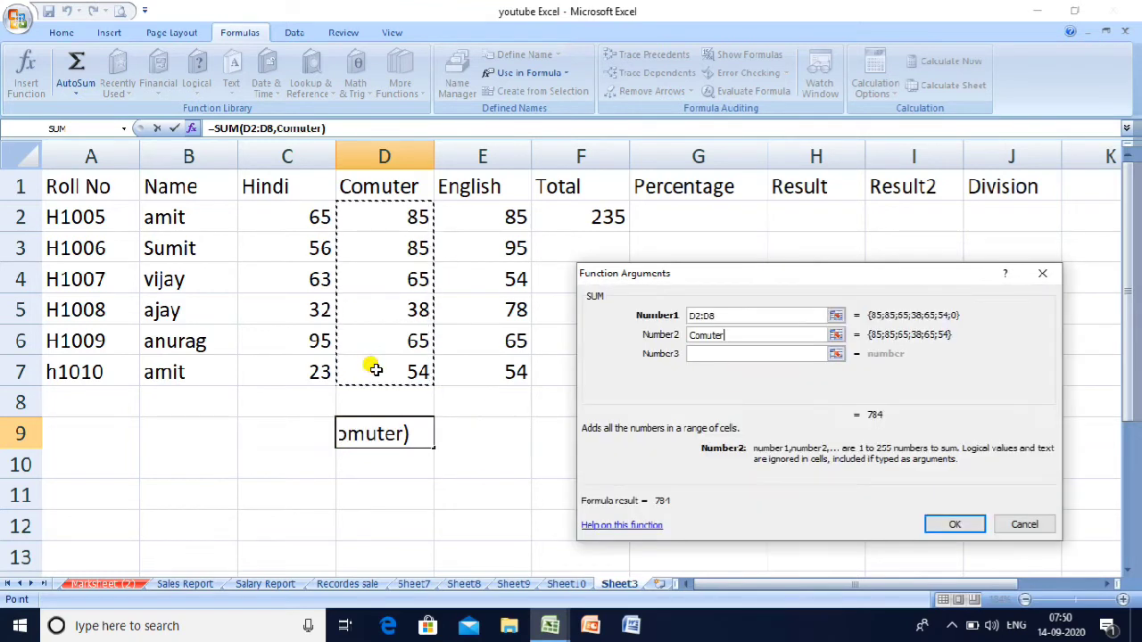
pyautogui.click(719, 355)
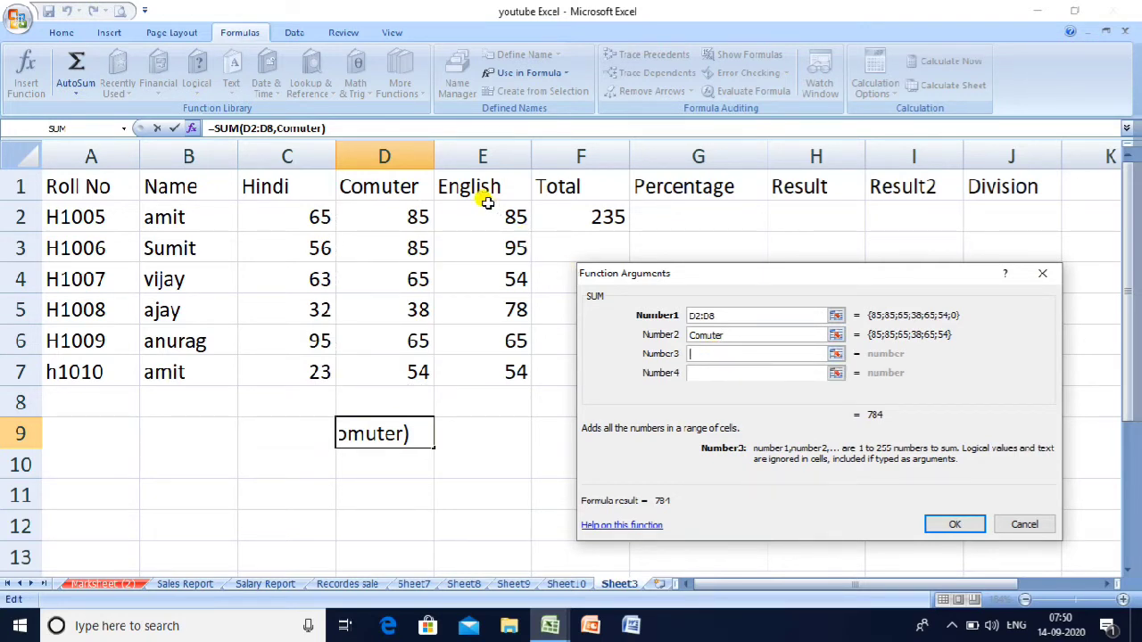
pyautogui.moveTo(479, 216); pyautogui.dragTo(477, 360)
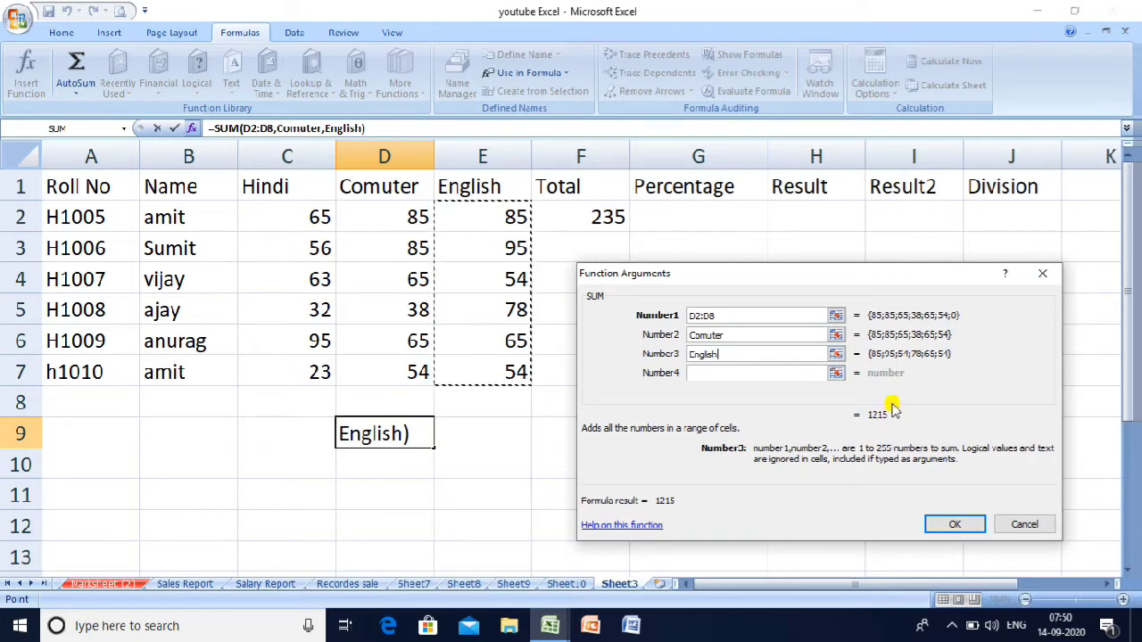
pyautogui.click(964, 528)
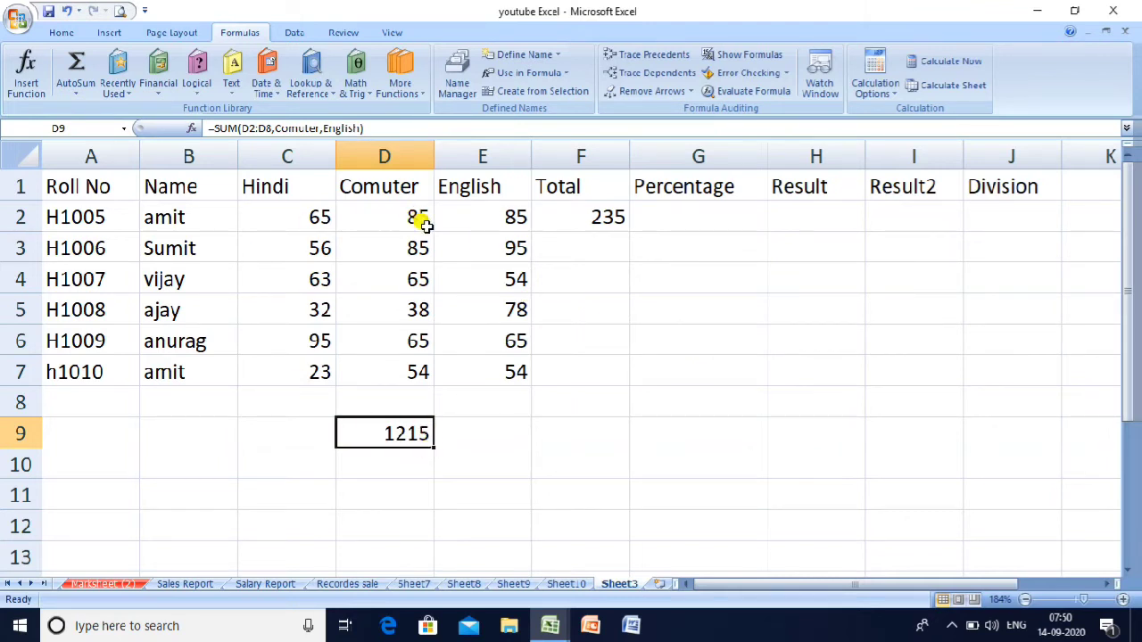
# Step: Enter the percentage formula =F2*100/300 in cell G2
pyautogui.click(677, 211)
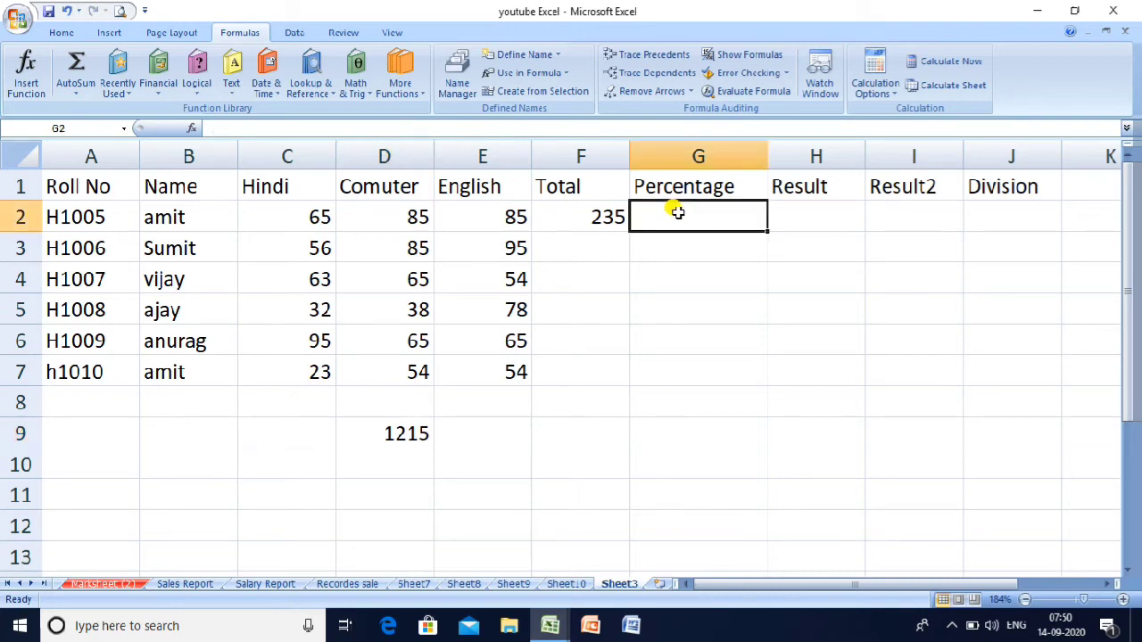
pyautogui.write('=')
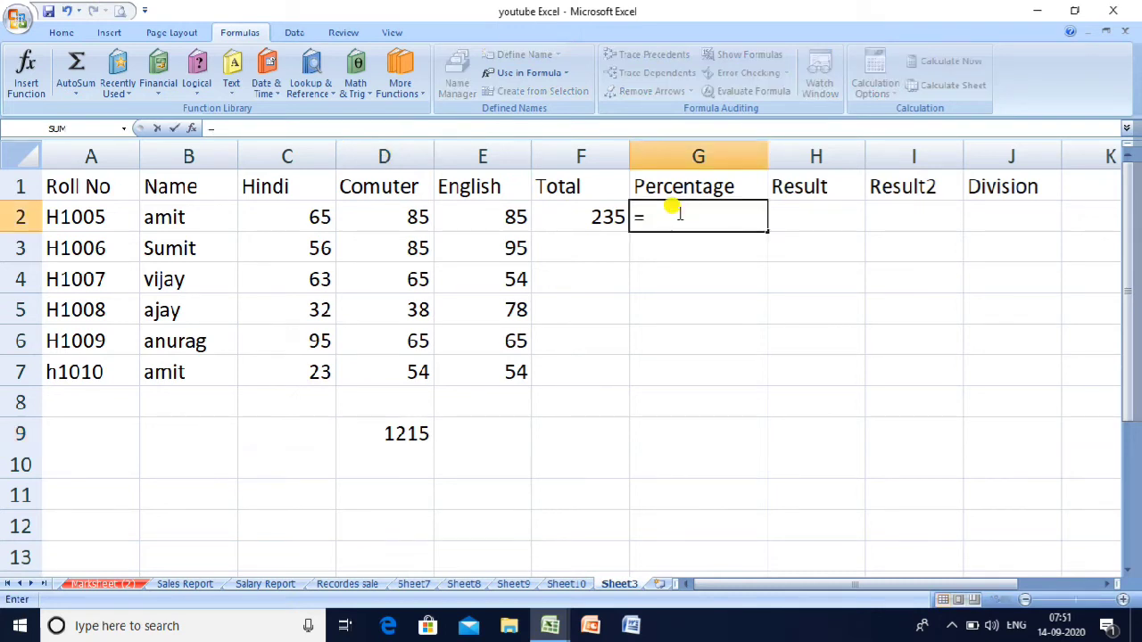
pyautogui.write('f2')
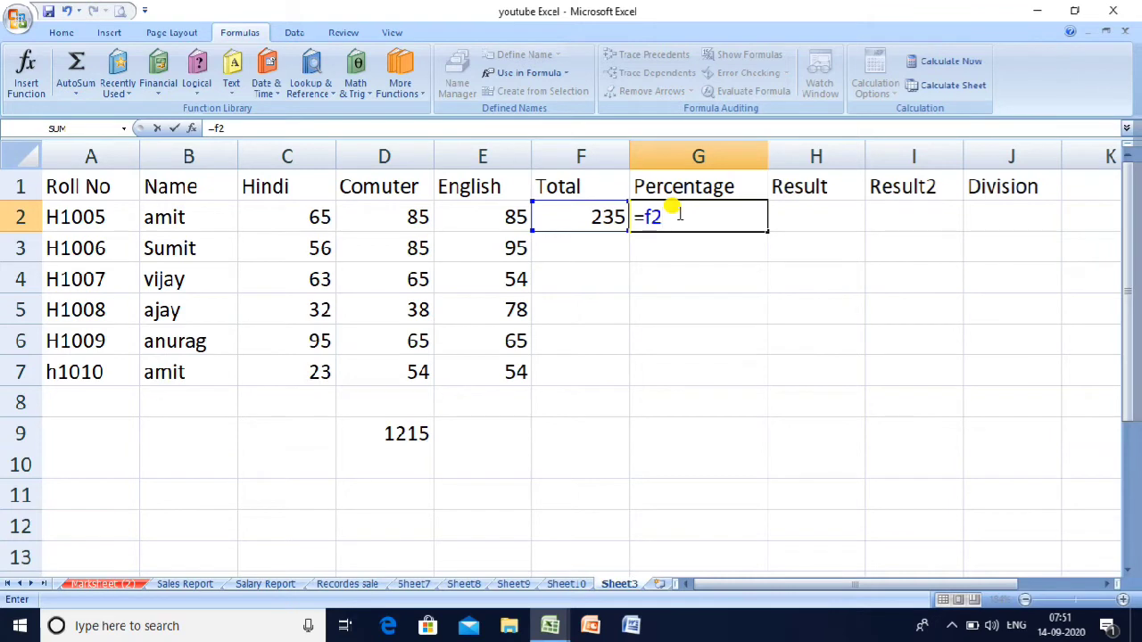
pyautogui.write('*100/300')
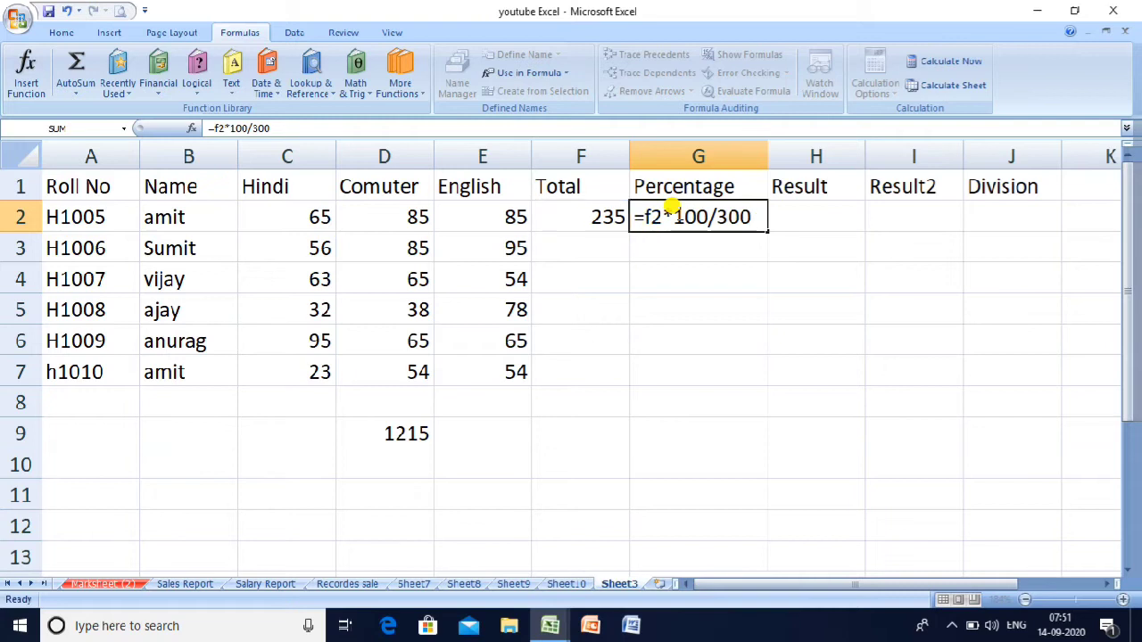
pyautogui.press('Return')
# Step: Start an IF function in cell H2, the first Result cell, from the function list
pyautogui.press('Up')
pyautogui.press('Right')
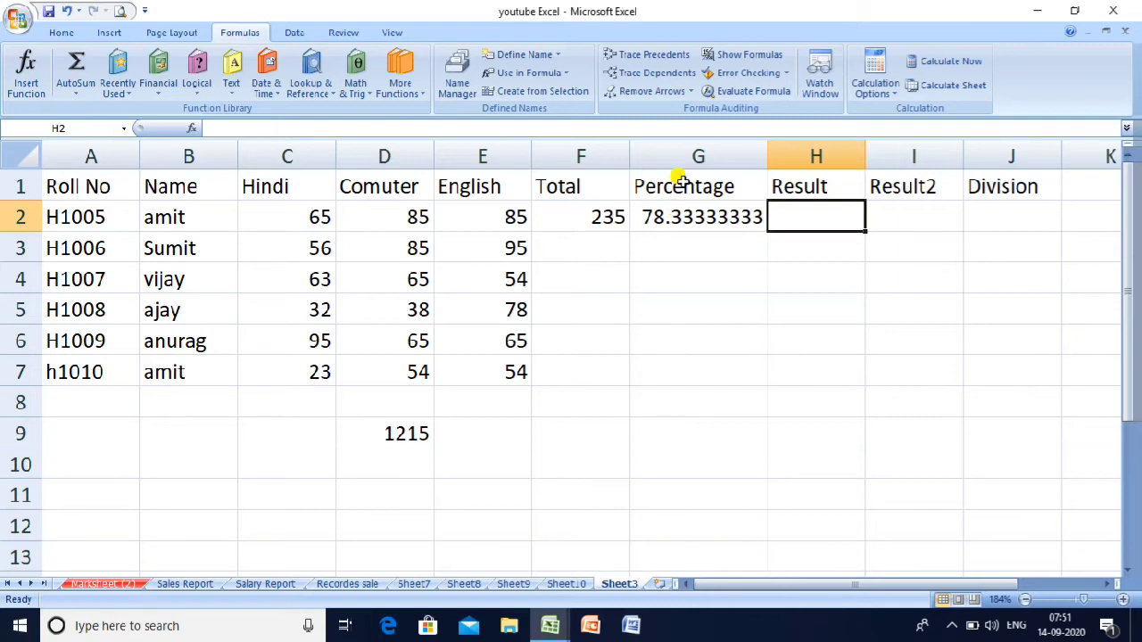
pyautogui.click(26, 85)
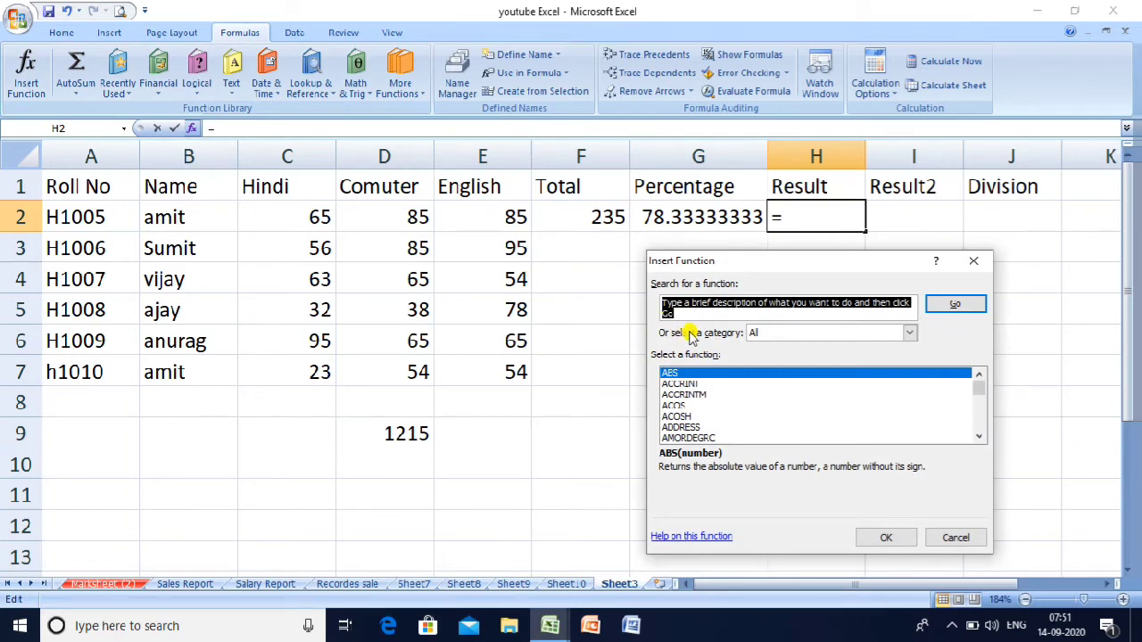
pyautogui.click(699, 385)
pyautogui.press('i')
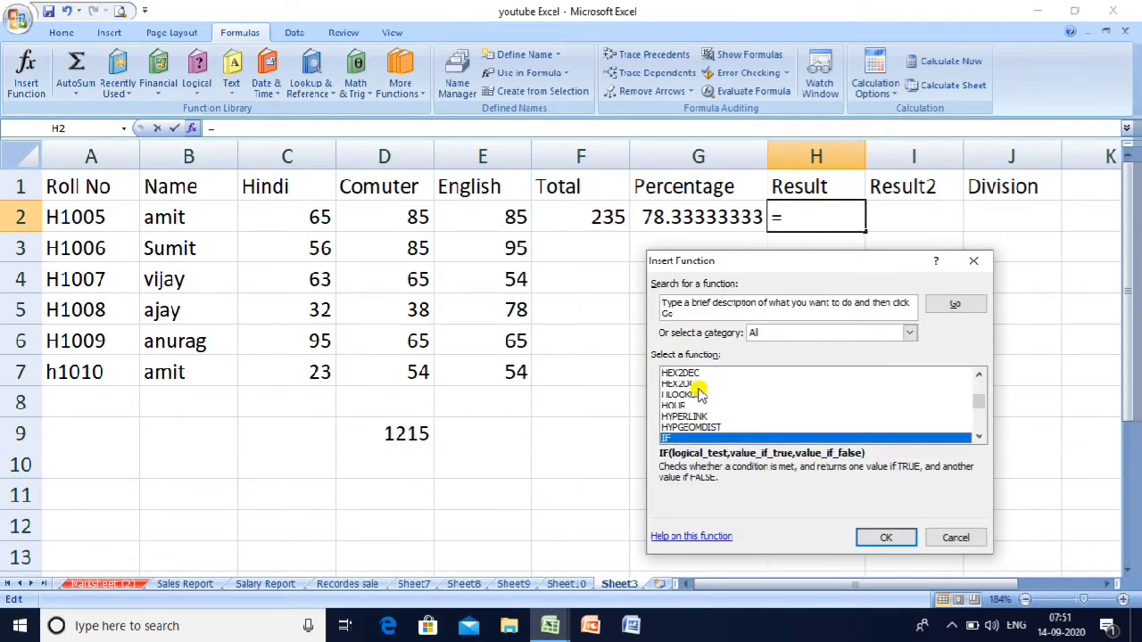
pyautogui.press('Return')
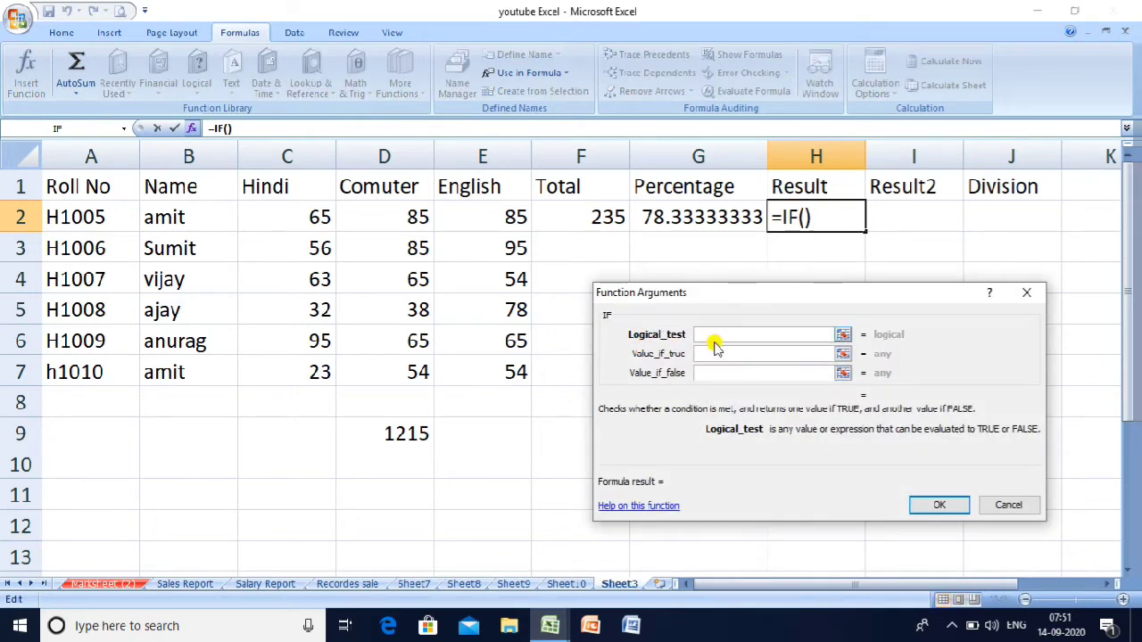
# Step: Set the logical test of the IF function to G2>=40
pyautogui.click(711, 213)
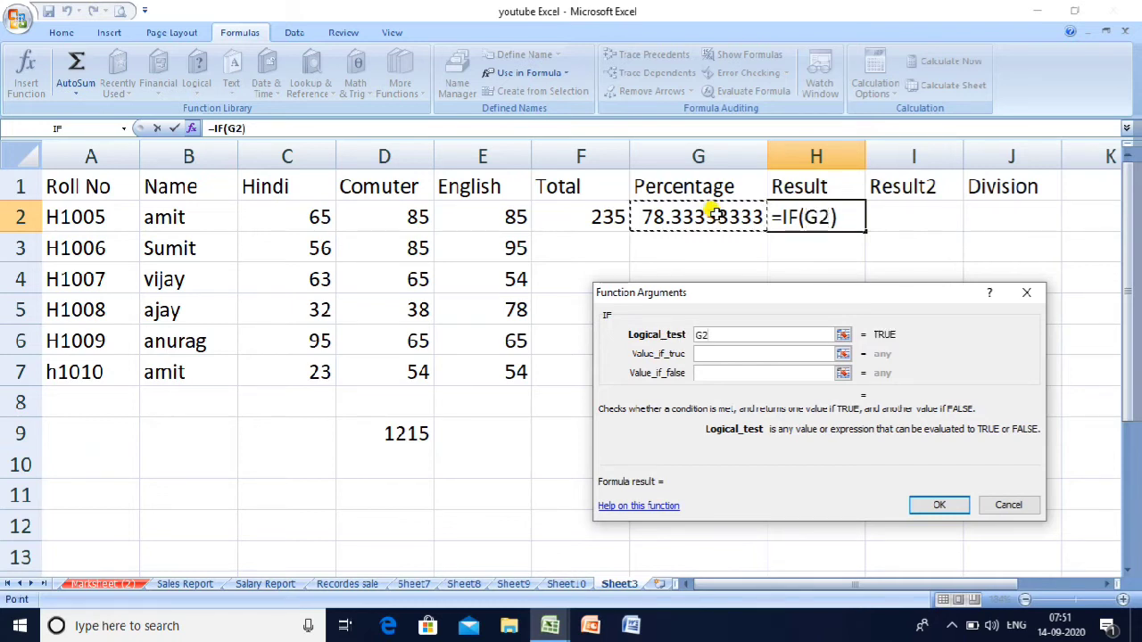
pyautogui.write('>=')
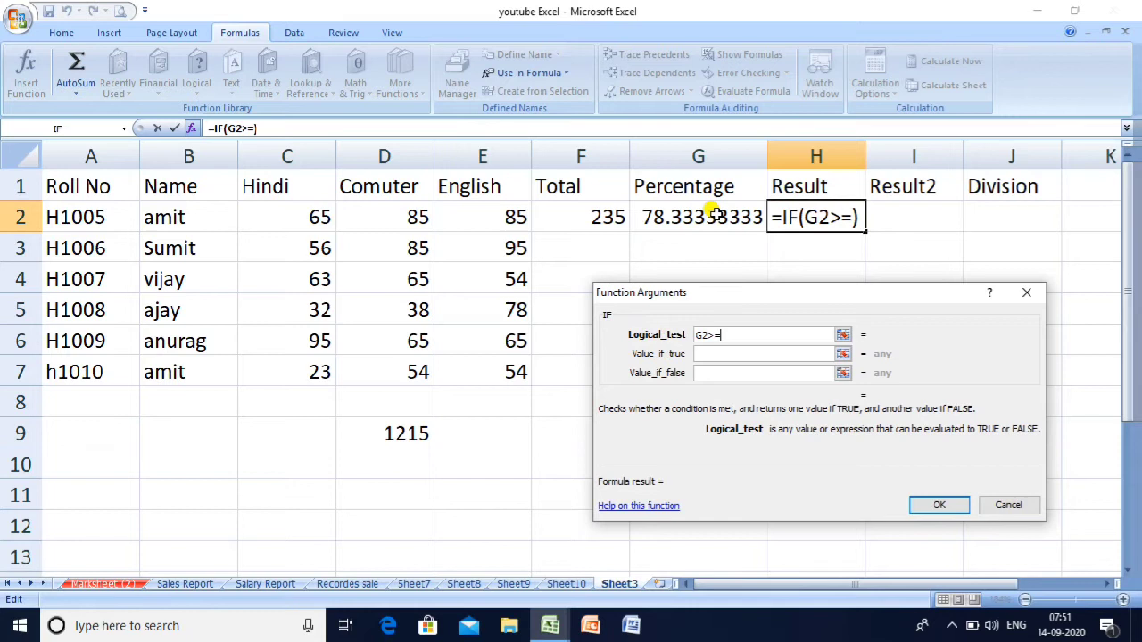
pyautogui.write('40')
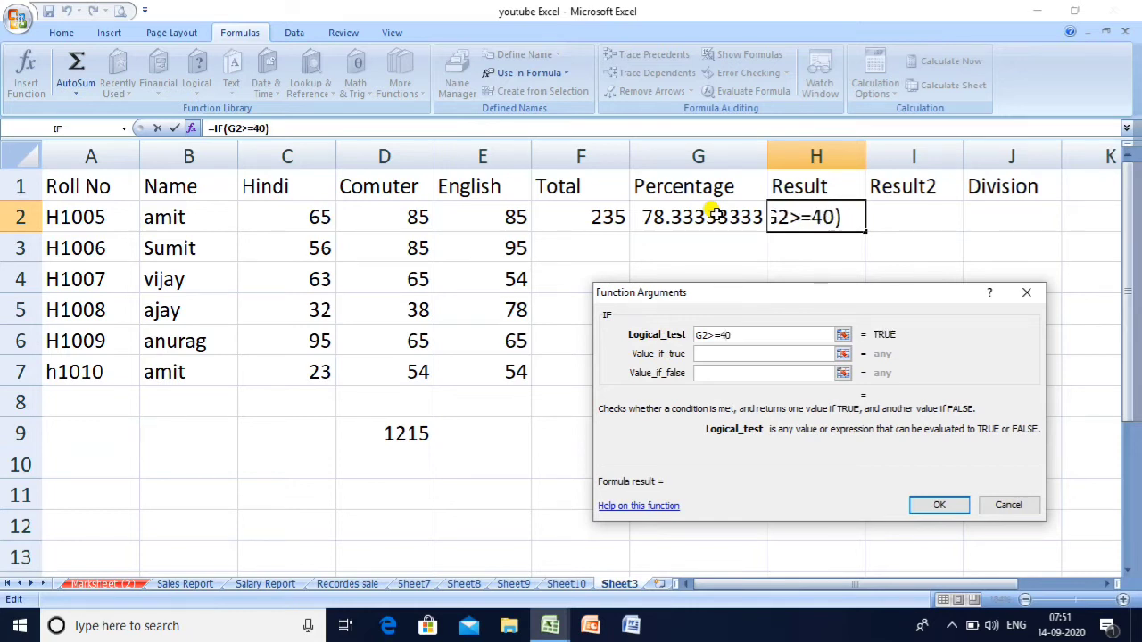
# Step: Set the IF function's value if true to "passed" and move on to the value if false
pyautogui.click(759, 353)
pyautogui.write('"p')
pyautogui.press('BackSpace')
pyautogui.press('BackSpace')
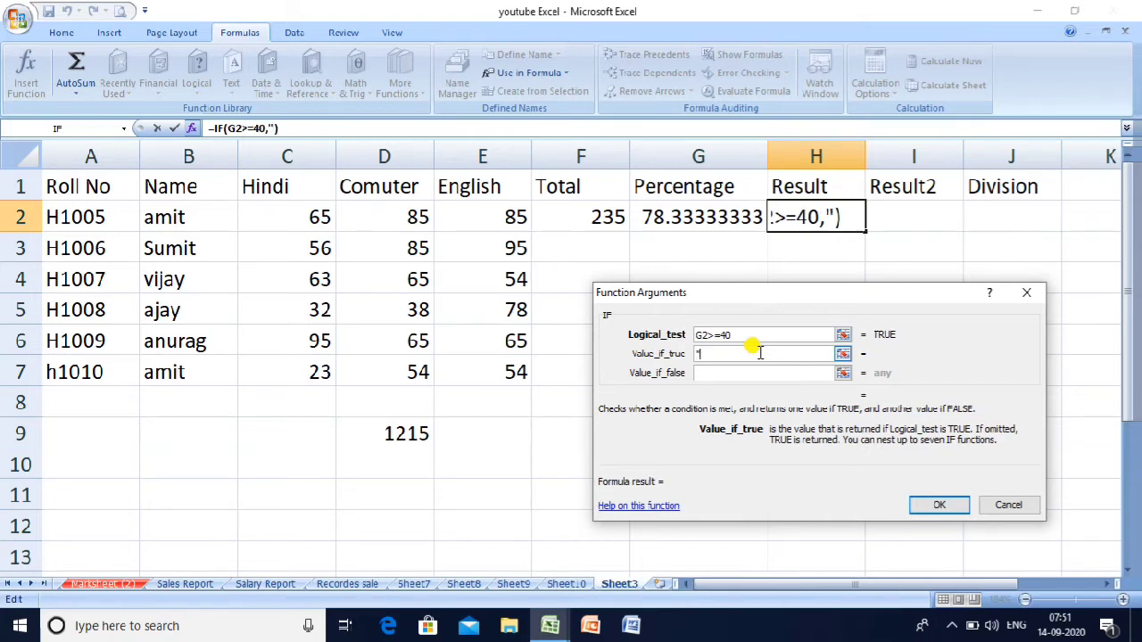
pyautogui.write('passed')
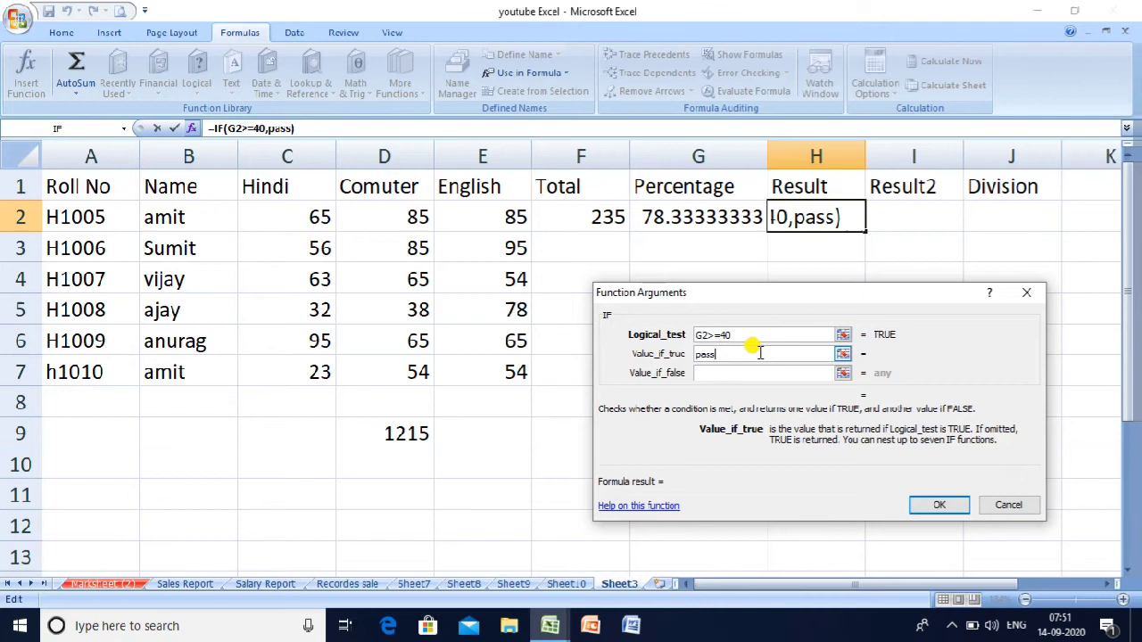
pyautogui.click(737, 373)
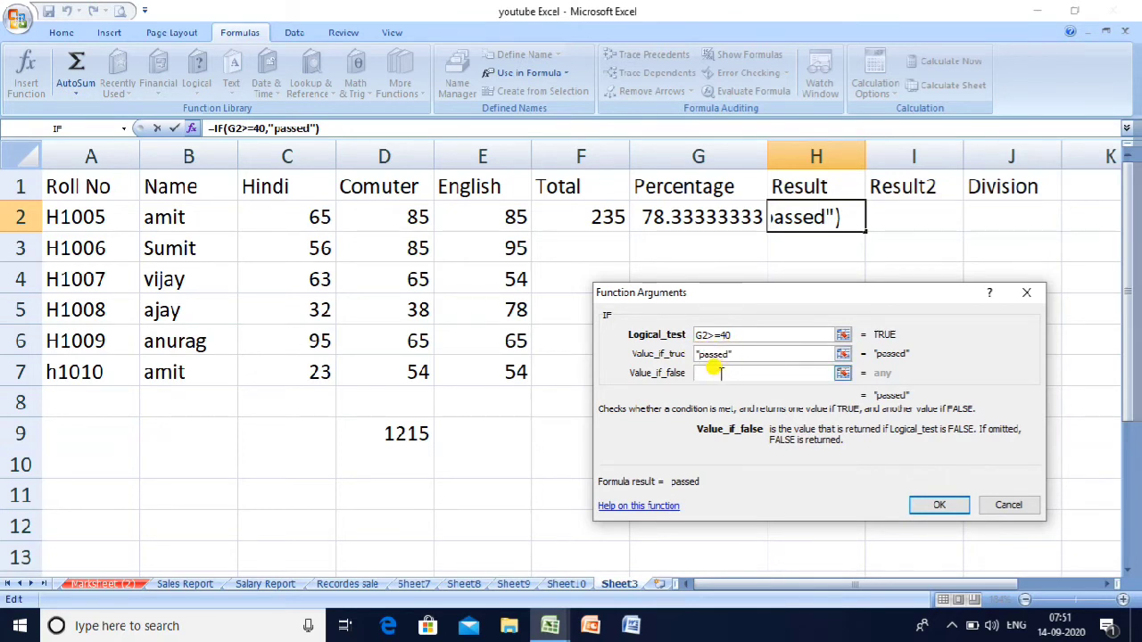
# Step: Set the IF function's value if false to "failed" and finish the formula in cell H2
pyautogui.write('fai')
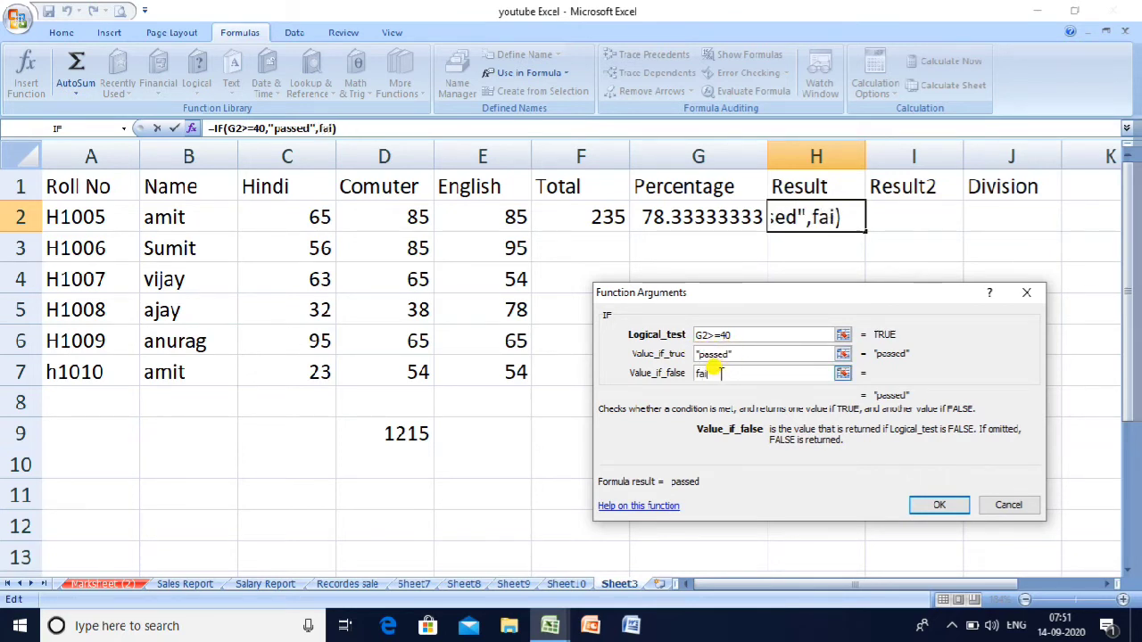
pyautogui.write('led')
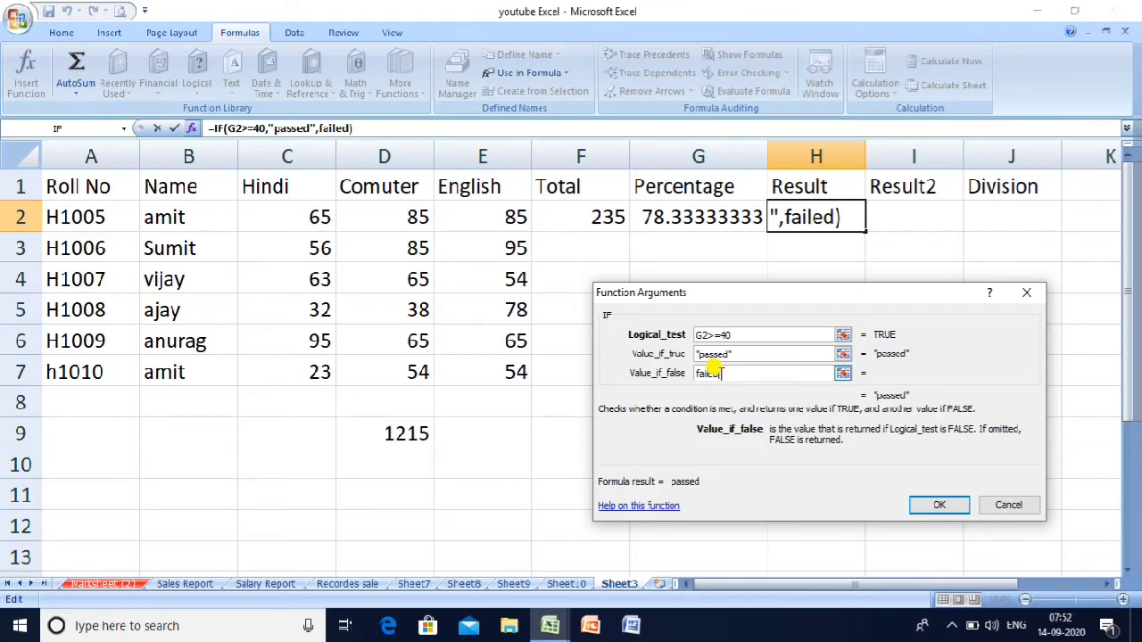
pyautogui.click(939, 507)
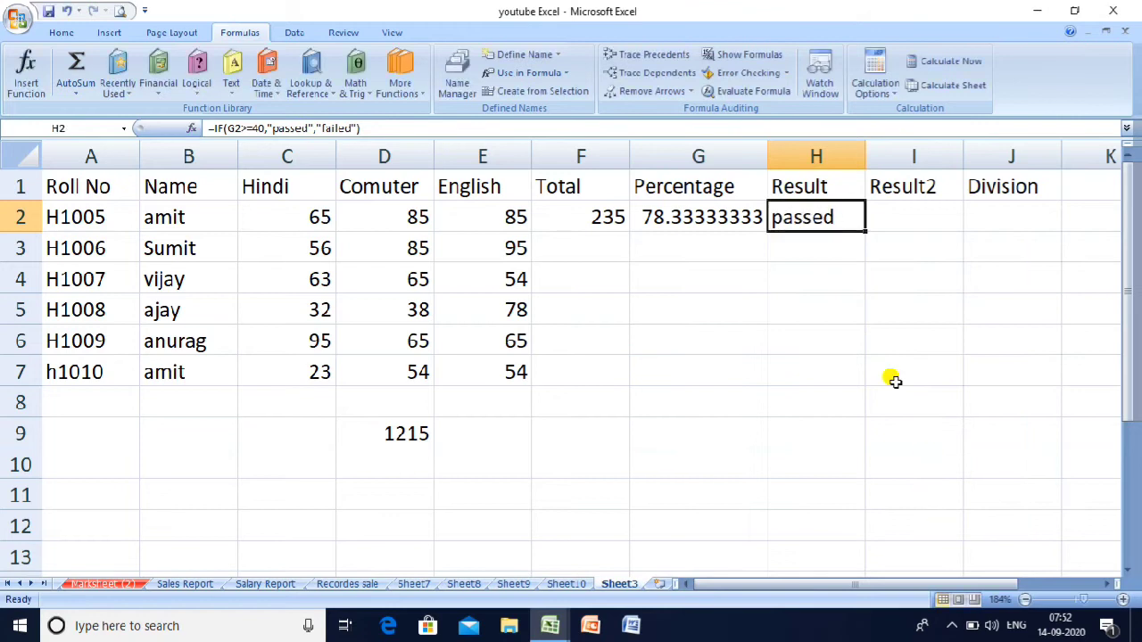
# Step: Fill the total, percentage and result formulas from F2, G2 and H2 down through row 7
pyautogui.click(578, 220)
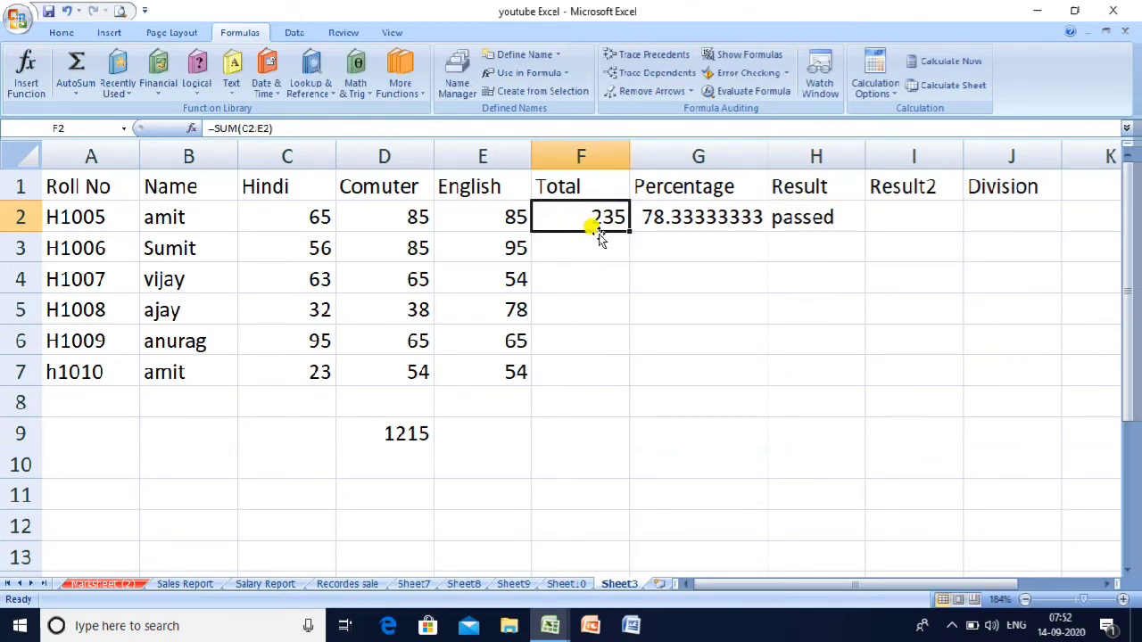
pyautogui.moveTo(627, 230); pyautogui.dragTo(613, 372)
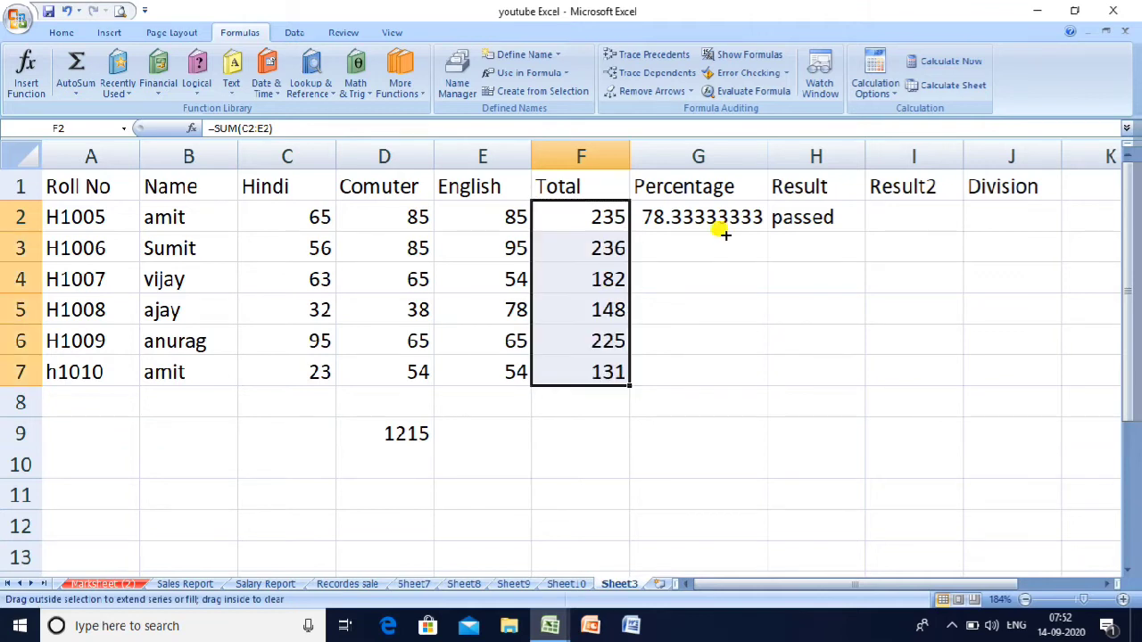
pyautogui.click(727, 223)
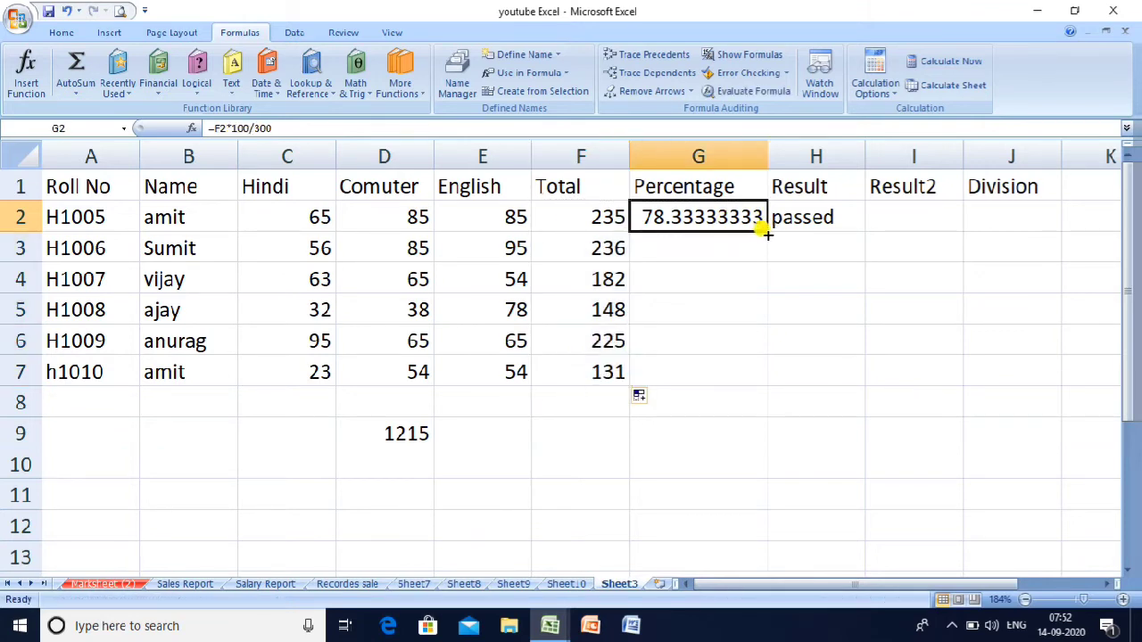
pyautogui.moveTo(763, 230); pyautogui.dragTo(752, 376)
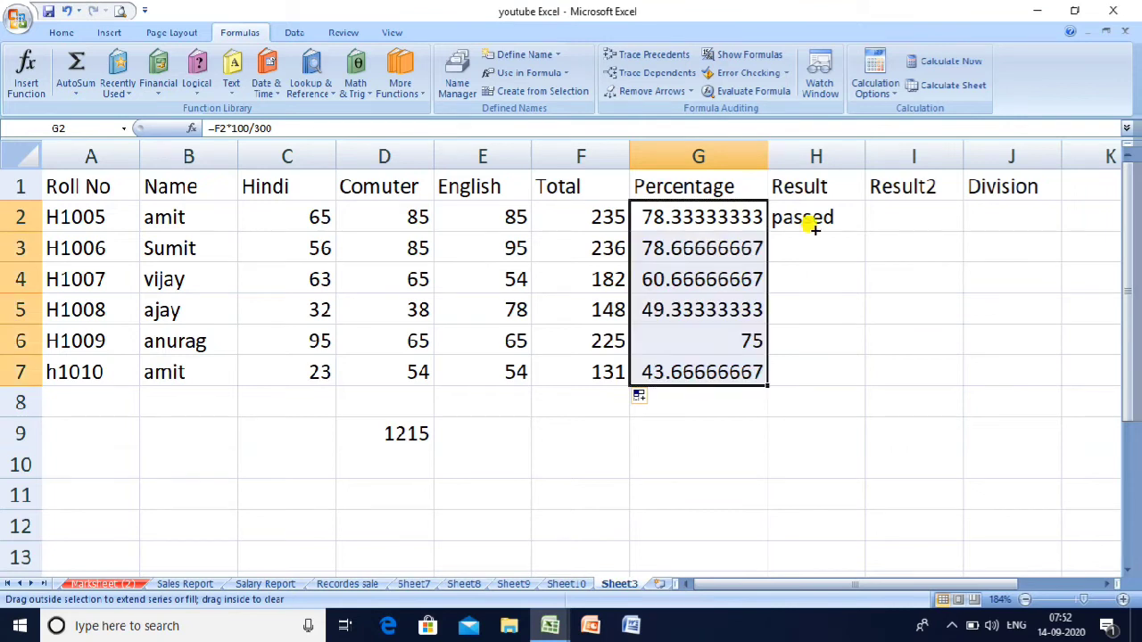
pyautogui.click(814, 227)
pyautogui.moveTo(865, 232); pyautogui.dragTo(841, 375)
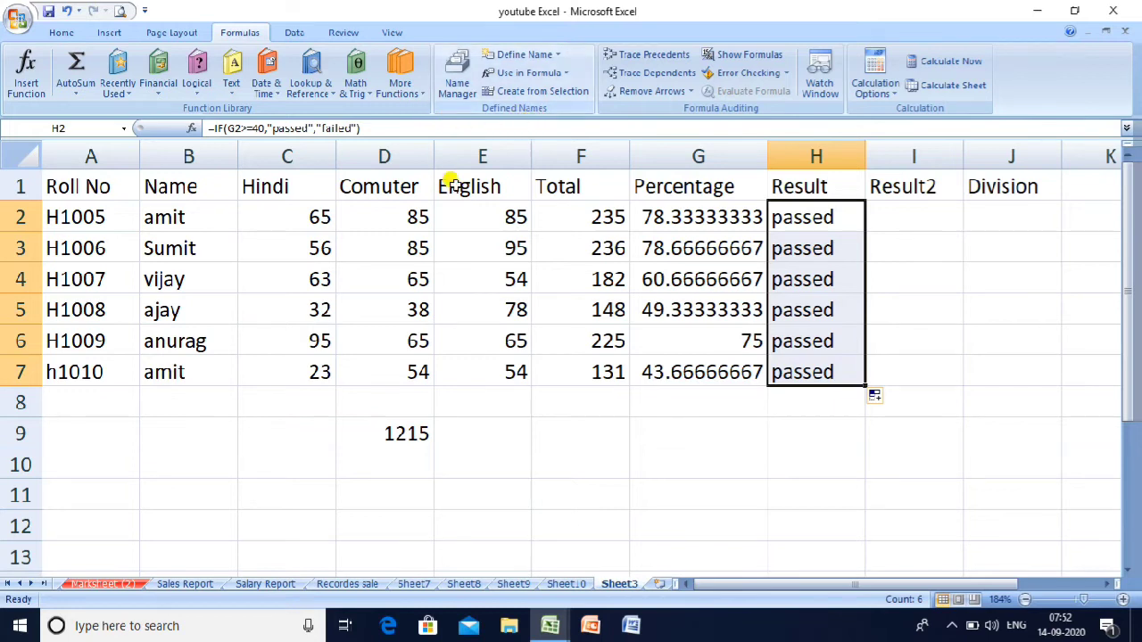
pyautogui.click(471, 215)
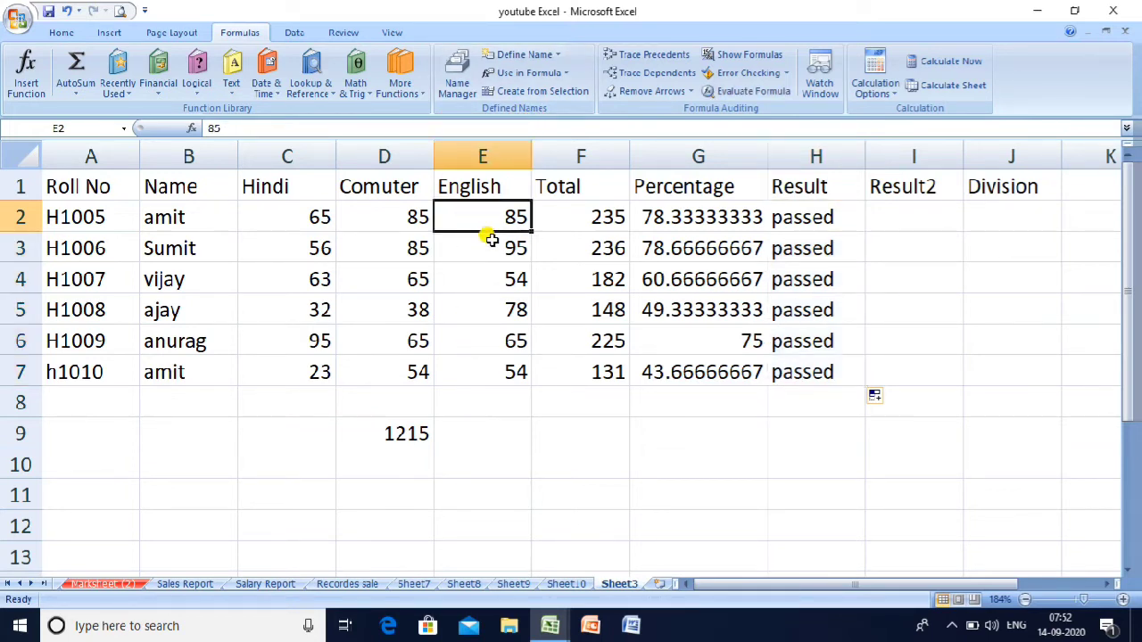
pyautogui.moveTo(483, 183); pyautogui.dragTo(517, 526)
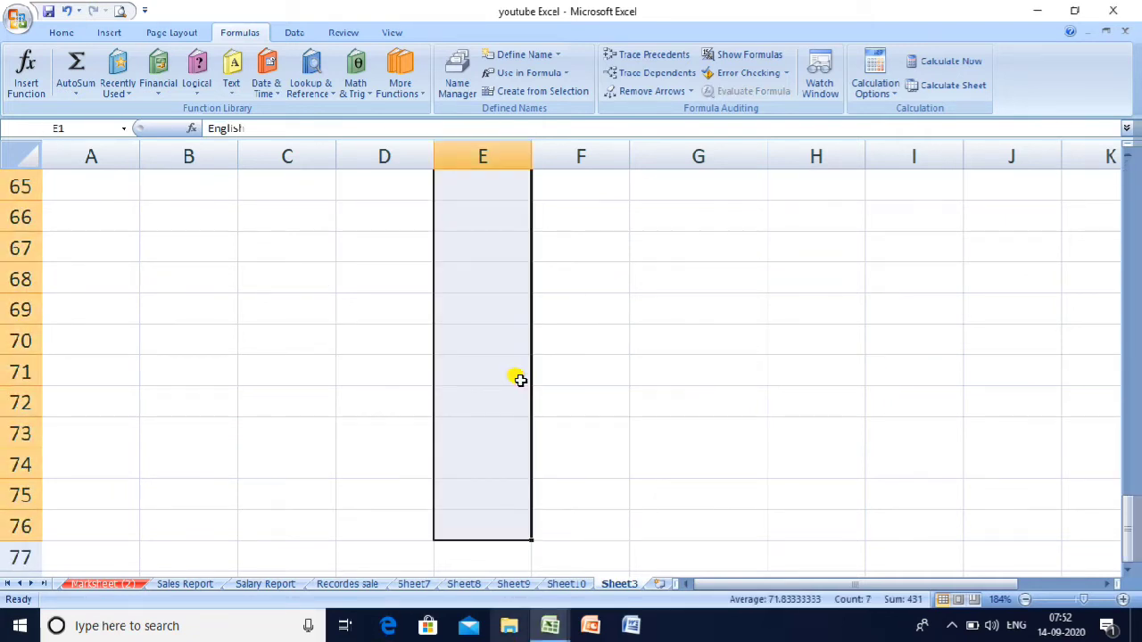
pyautogui.hotkey('ctrl', 'Up')
pyautogui.press('Down')
pyautogui.press('Down')
pyautogui.press('Down')
pyautogui.press('Down')
pyautogui.press('Down')
pyautogui.press('Down')
pyautogui.press('Down')
pyautogui.press('Down')
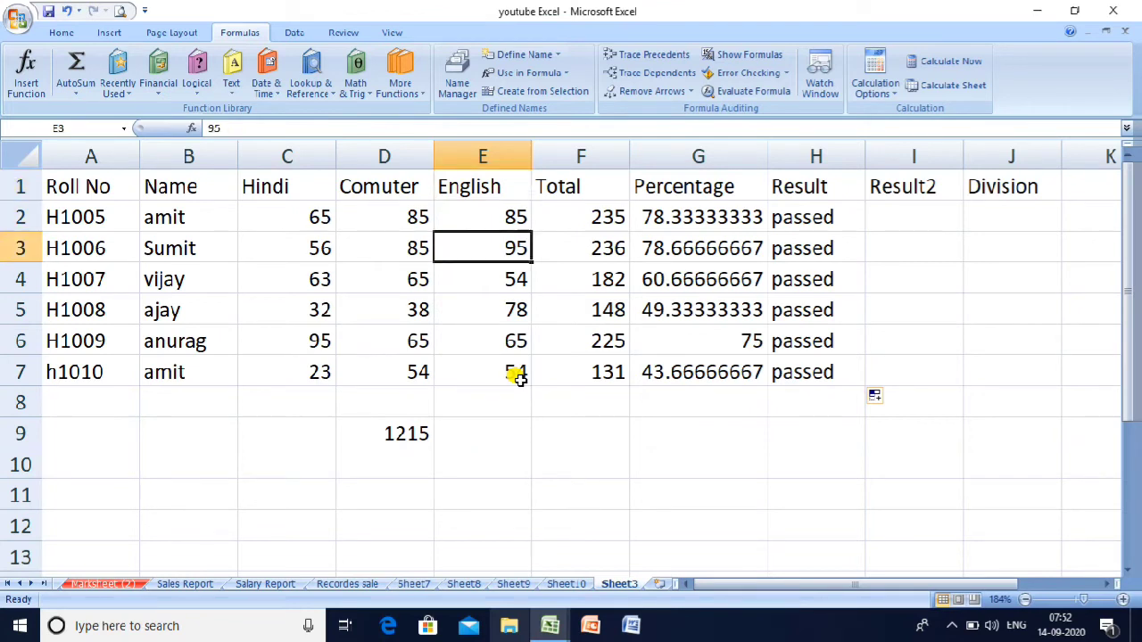
pyautogui.press('Down')
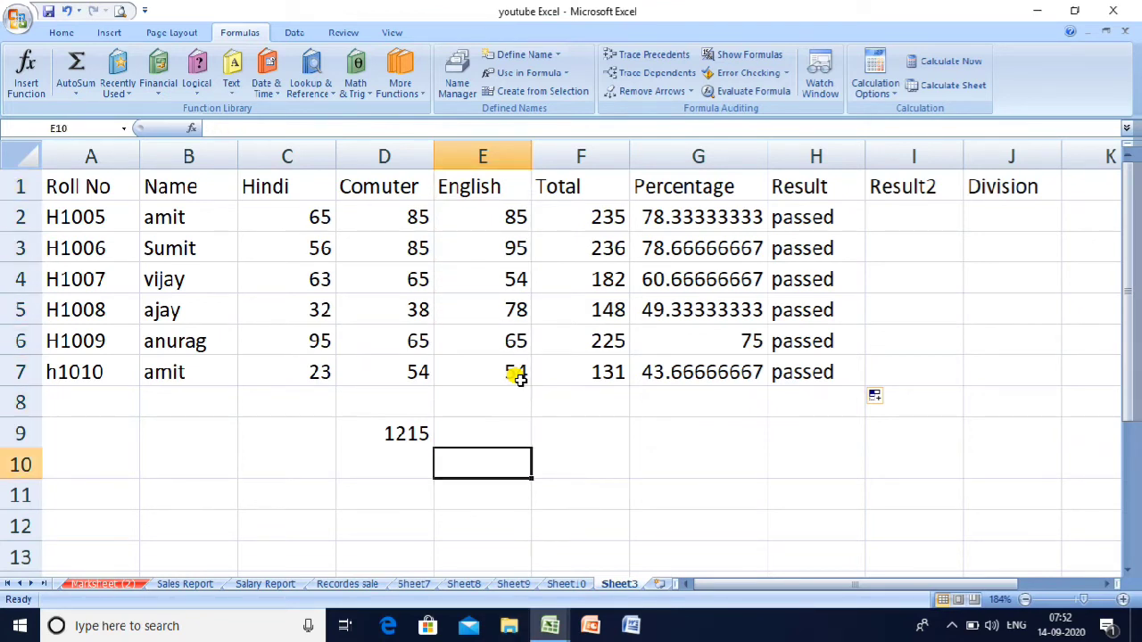
pyautogui.press('Left')
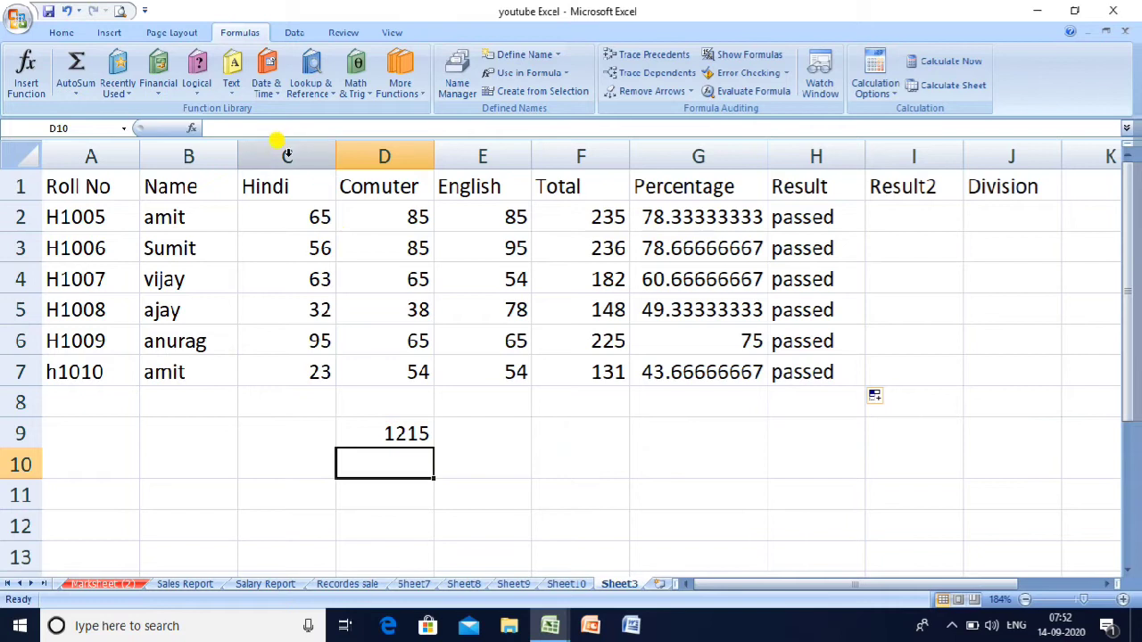
pyautogui.click(266, 183)
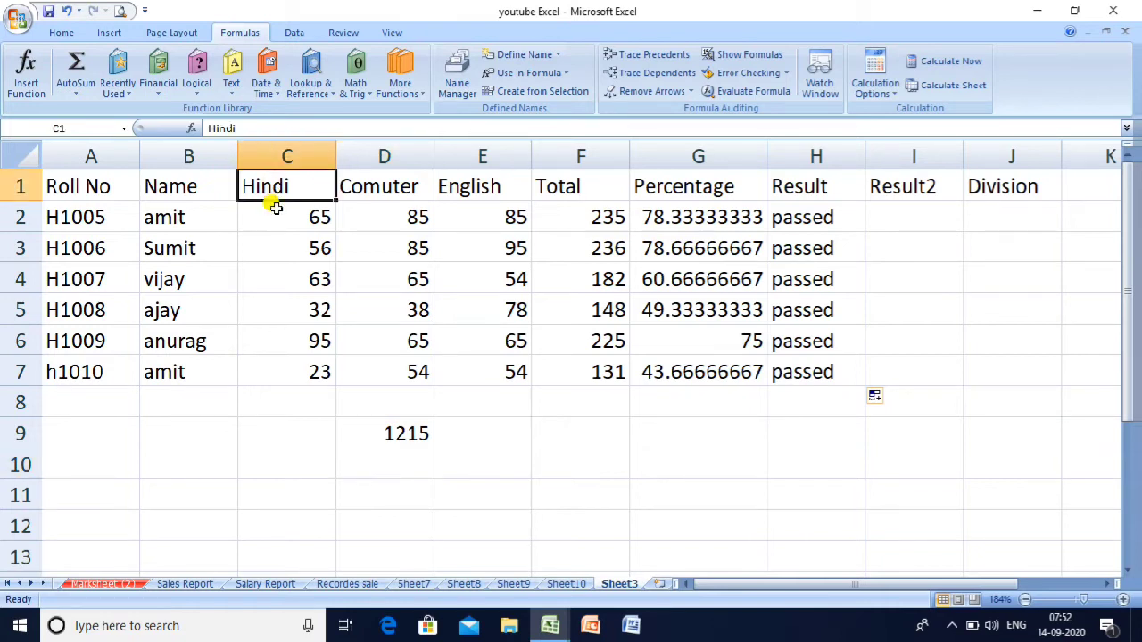
pyautogui.click(283, 144)
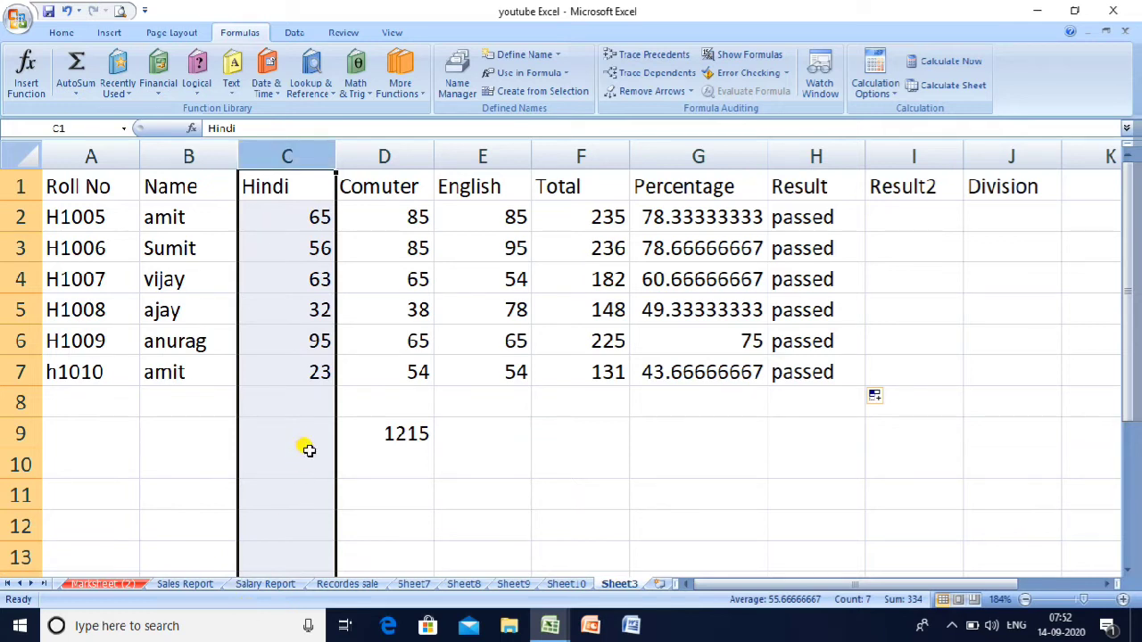
pyautogui.click(303, 404)
pyautogui.click(301, 442)
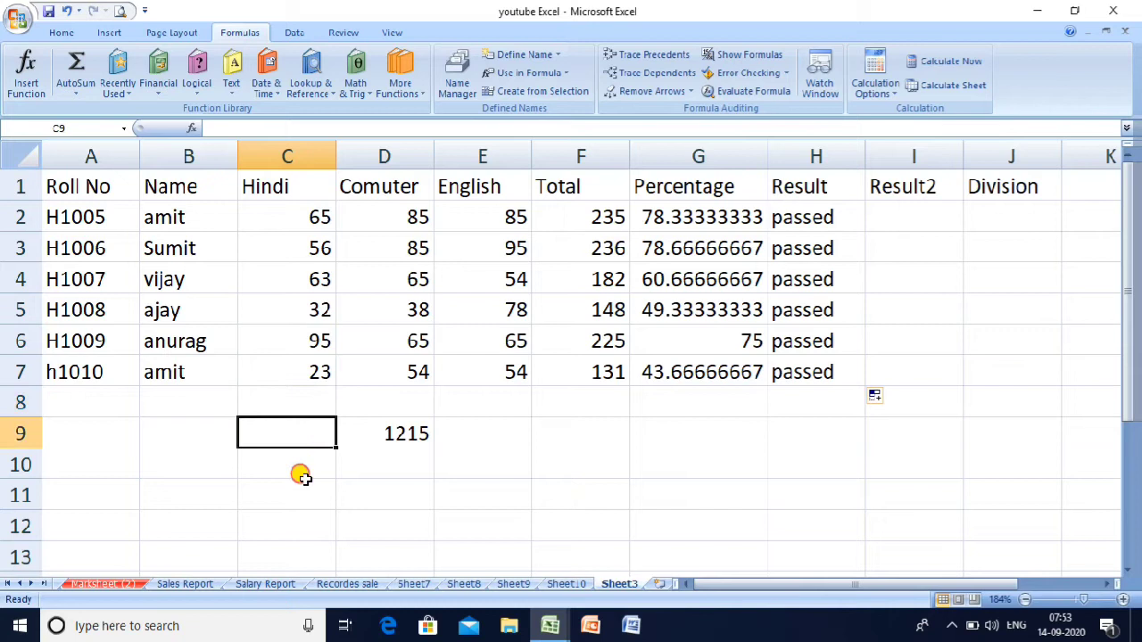
pyautogui.click(303, 481)
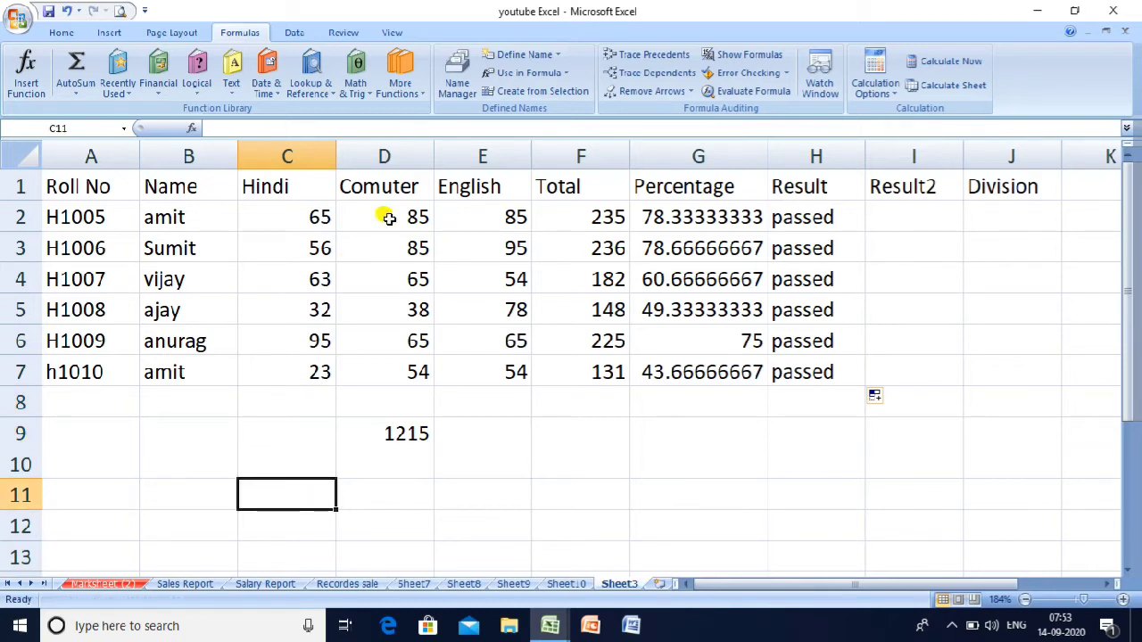
pyautogui.click(282, 178)
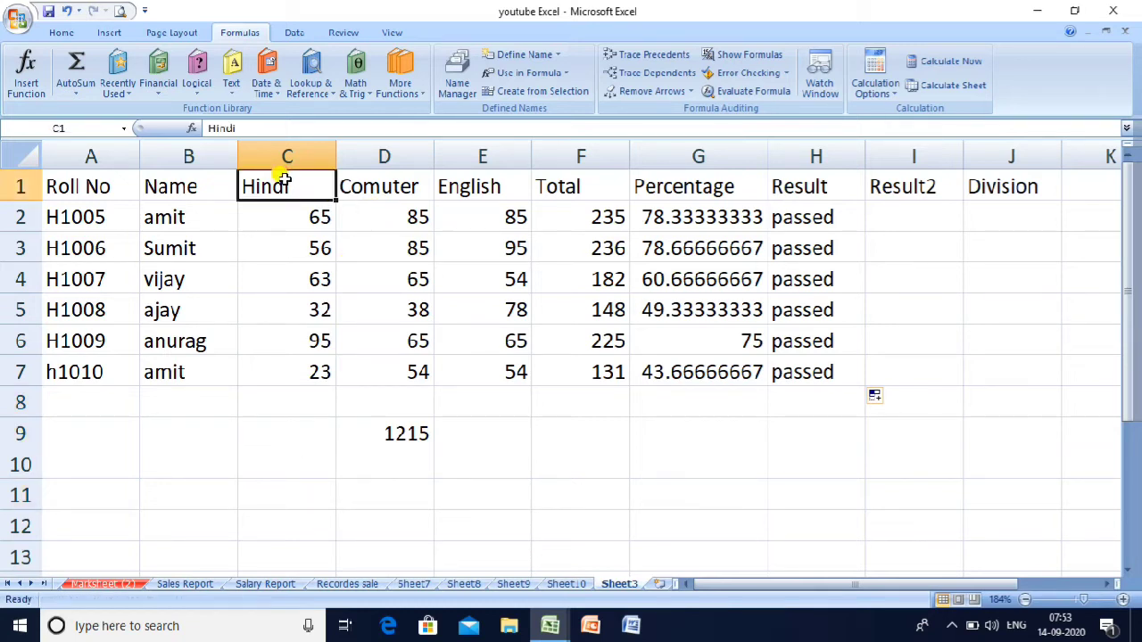
pyautogui.moveTo(282, 178); pyautogui.dragTo(268, 366)
pyautogui.moveTo(678, 285); pyautogui.dragTo(513, 182)
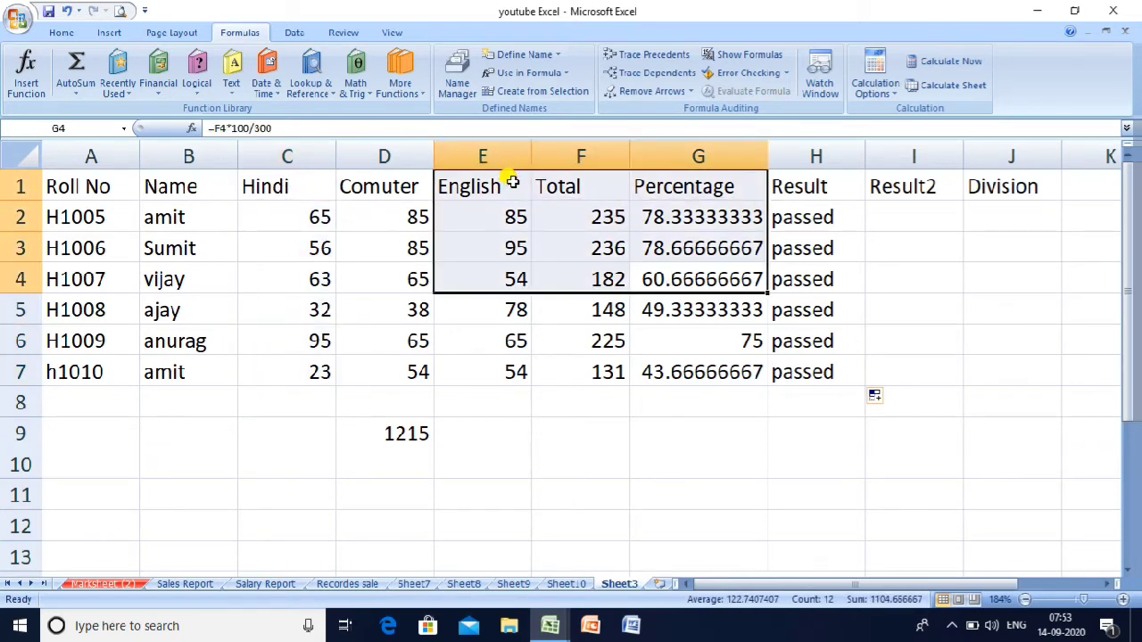
# Step: Define the workbook-level name hin for the Hindi range C1:C7
pyautogui.click(279, 192)
pyautogui.hotkey('shift', 'Down')
pyautogui.hotkey('shift', 'Down')
pyautogui.hotkey('shift', 'Down')
pyautogui.hotkey('shift', 'Down')
pyautogui.hotkey('shift', 'Down')
pyautogui.hotkey('shift', 'Down')
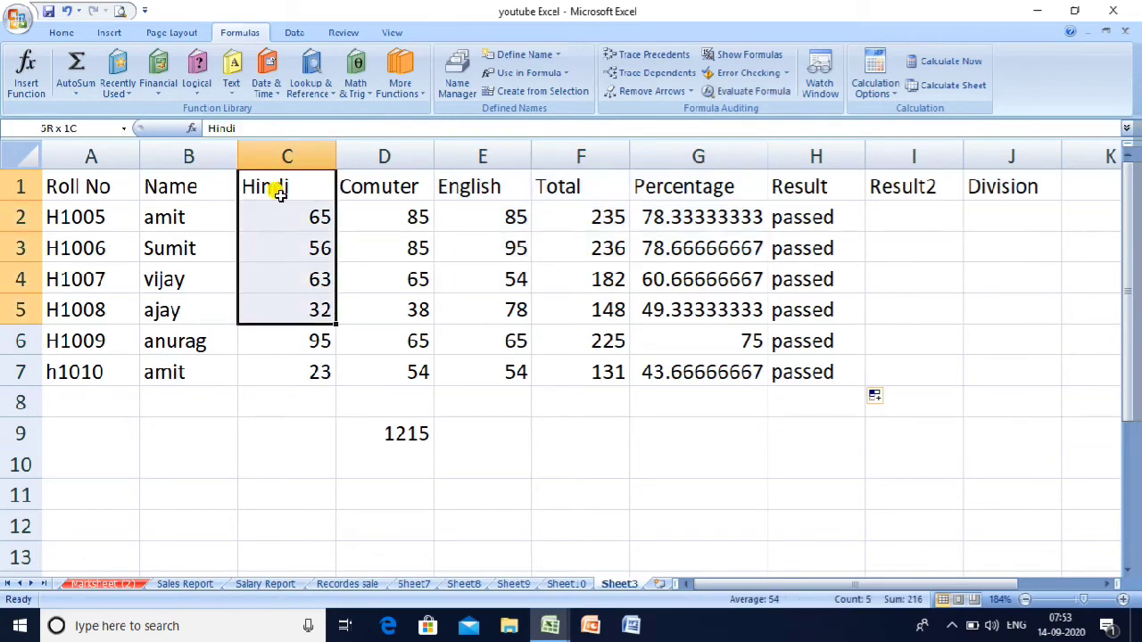
pyautogui.click(515, 56)
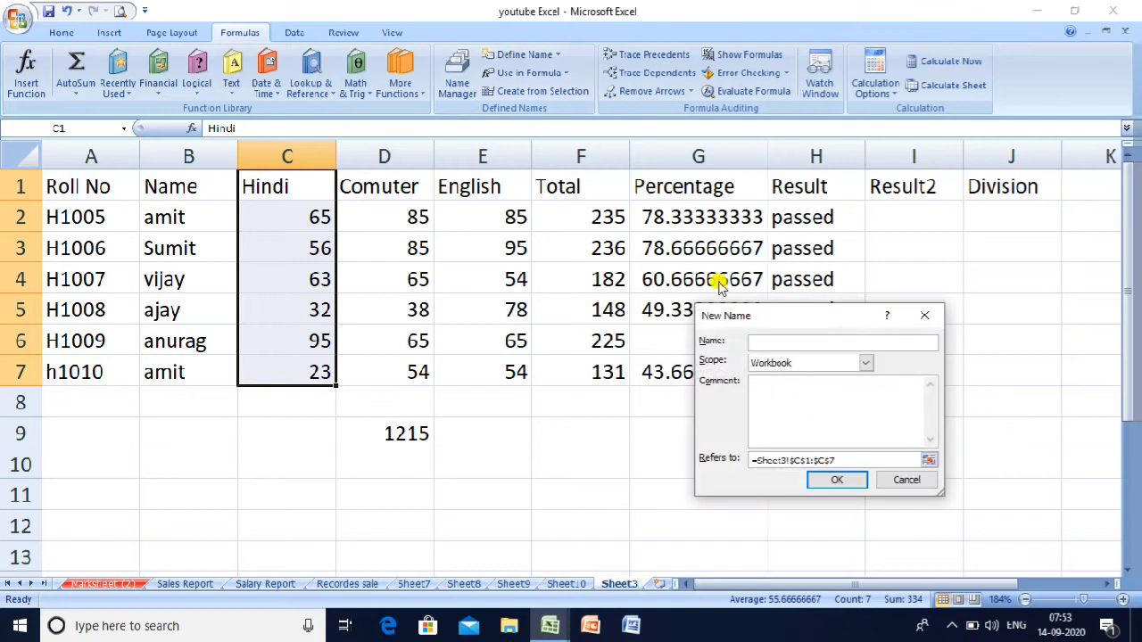
pyautogui.click(796, 344)
pyautogui.click(834, 481)
# Step: Enter the formula =sum(hin) in cell D10 to total the Hindi marks by range name
pyautogui.click(393, 464)
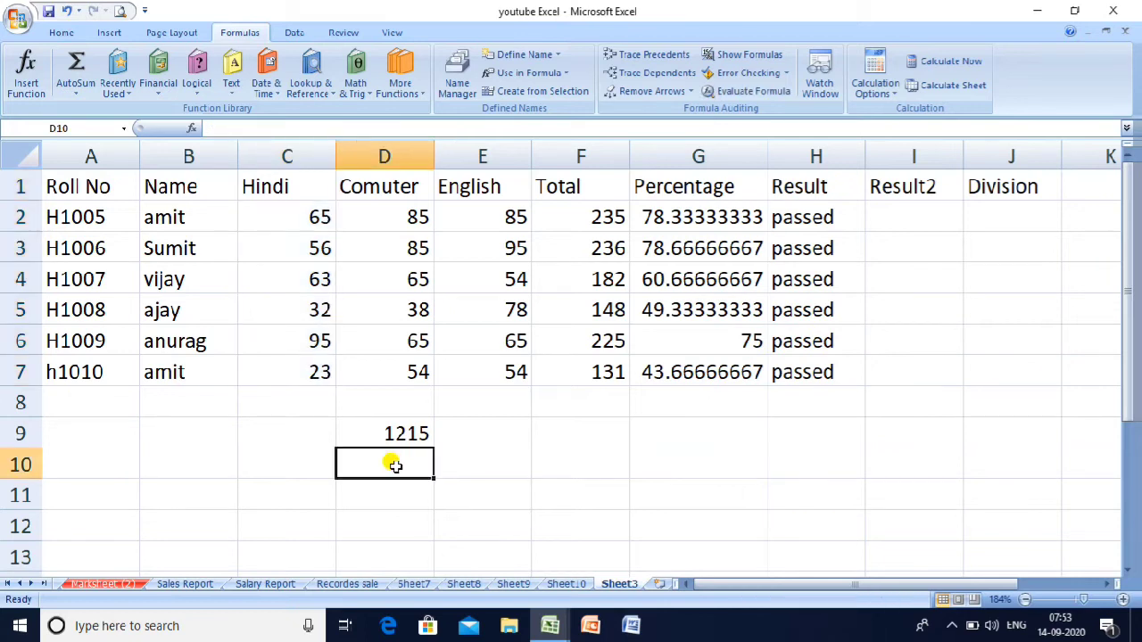
pyautogui.write('=sum(')
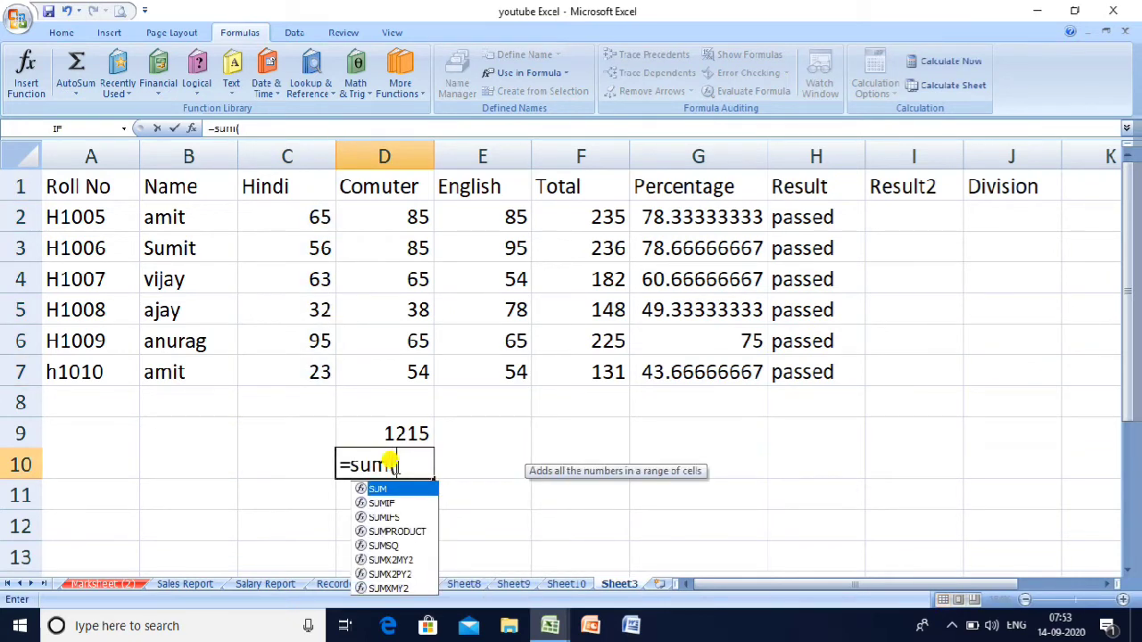
pyautogui.write('hin')
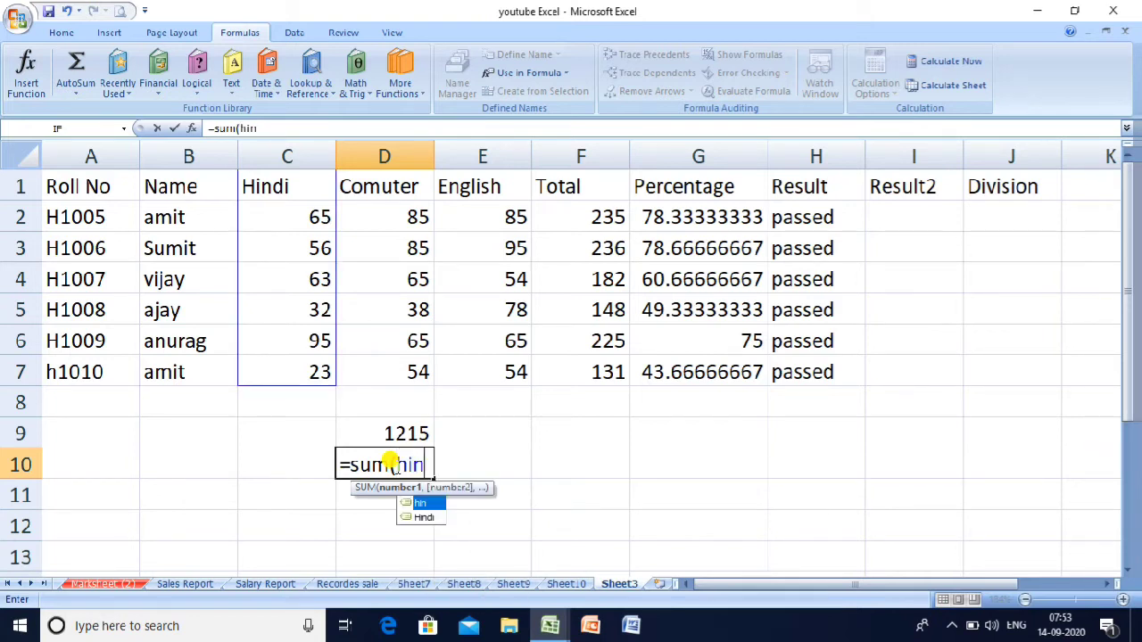
pyautogui.write(')')
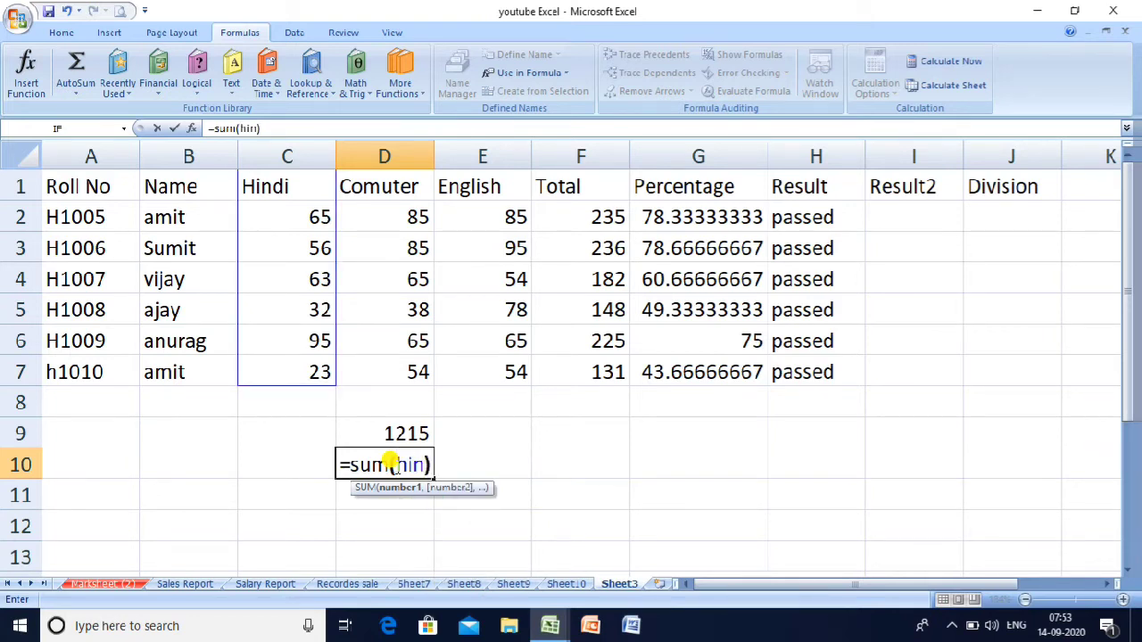
pyautogui.press('Return')
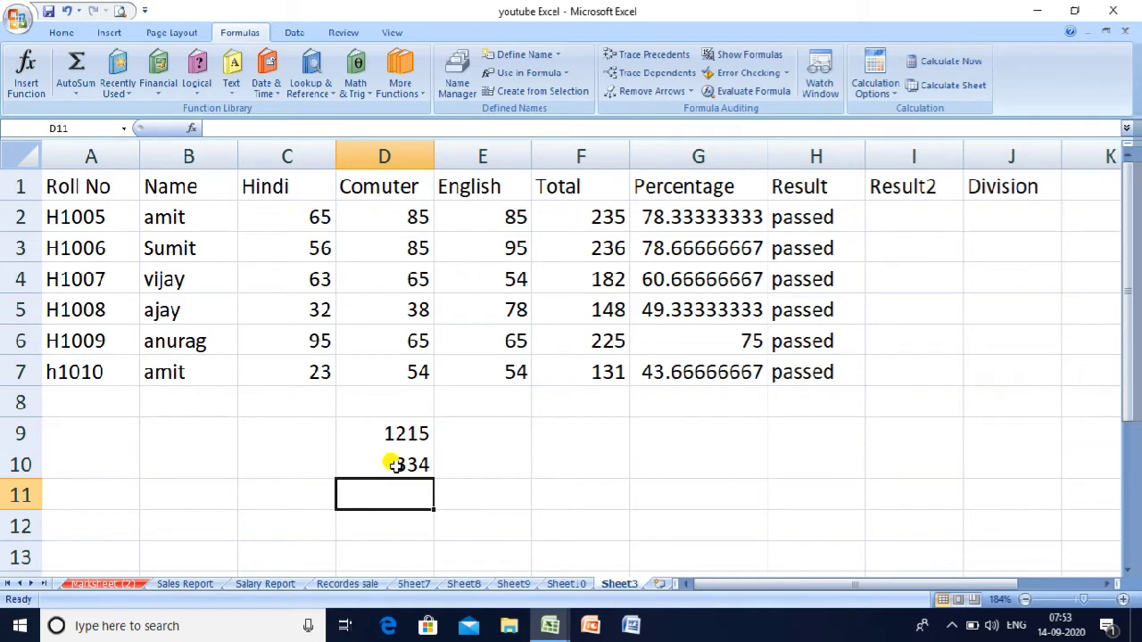
# Step: Label cell C10 as "sum" and cell C11 as "max"
pyautogui.click(395, 465)
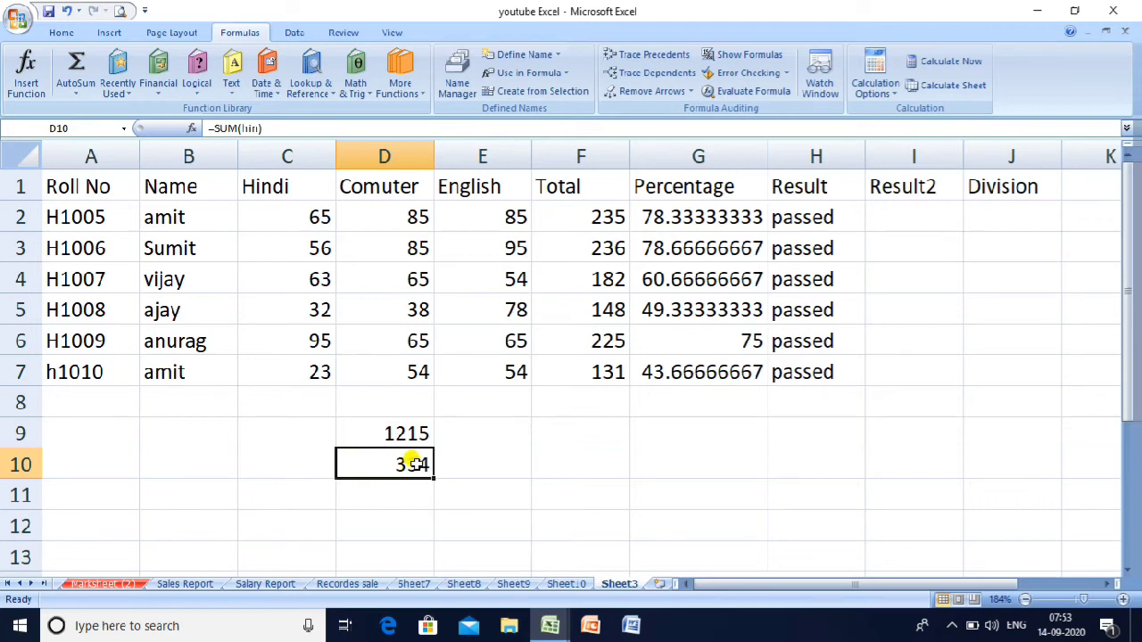
pyautogui.click(406, 494)
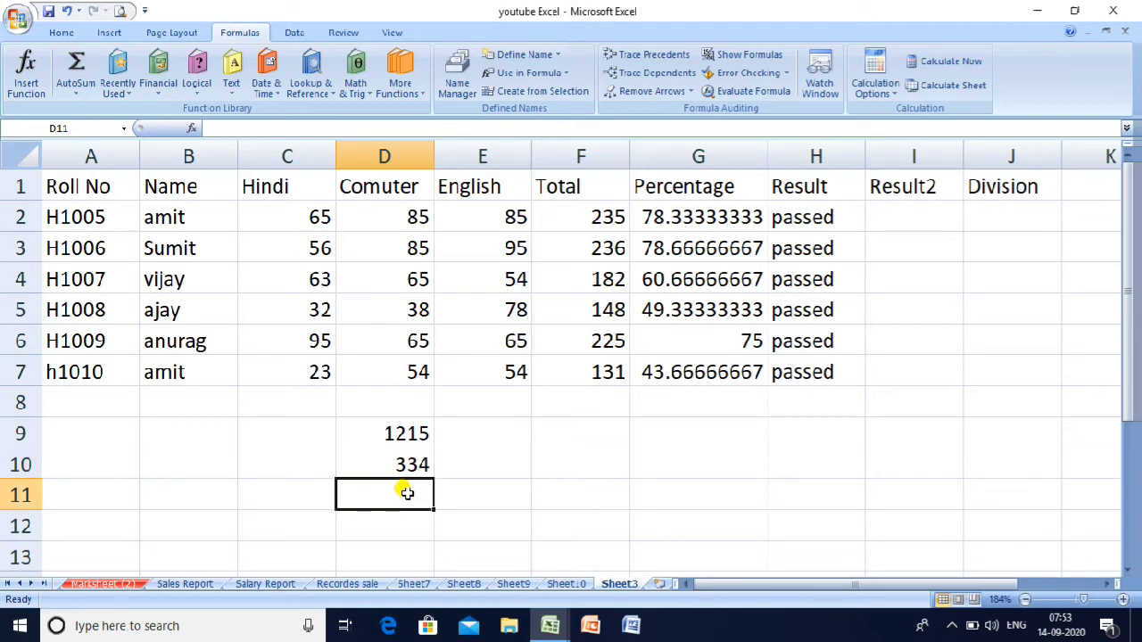
pyautogui.press('Up')
pyautogui.press('Left')
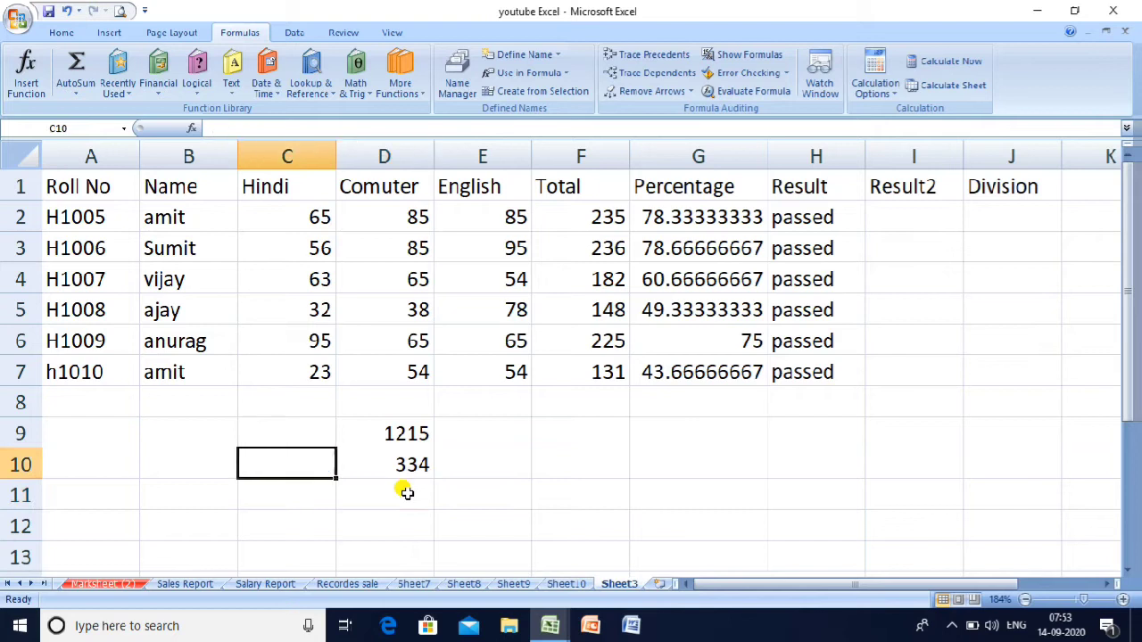
pyautogui.write('sum')
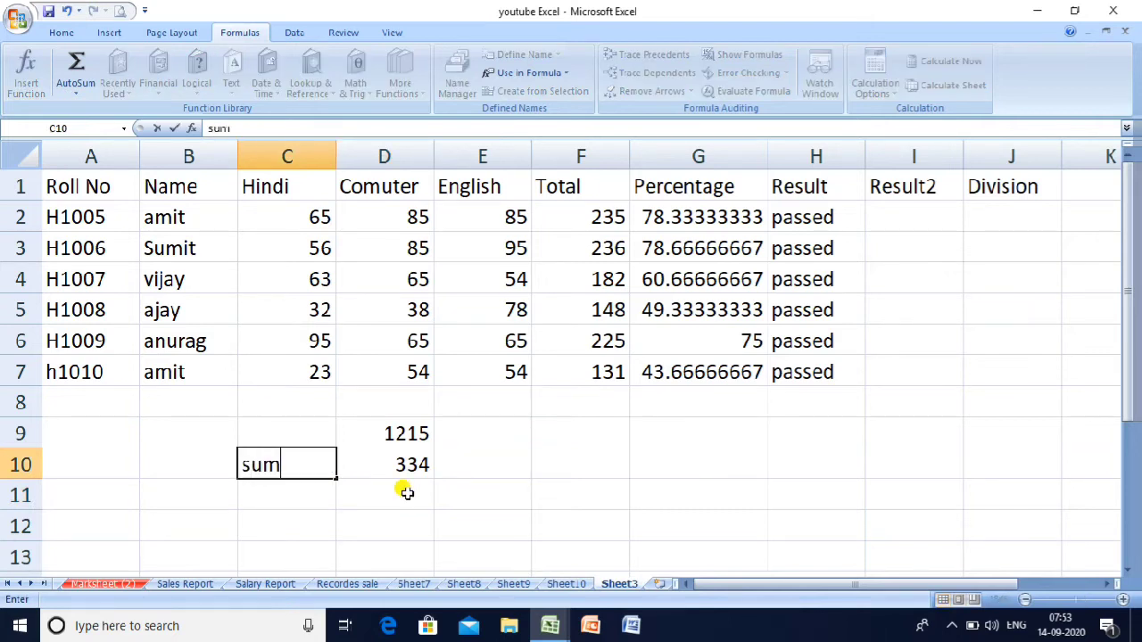
pyautogui.press('Return')
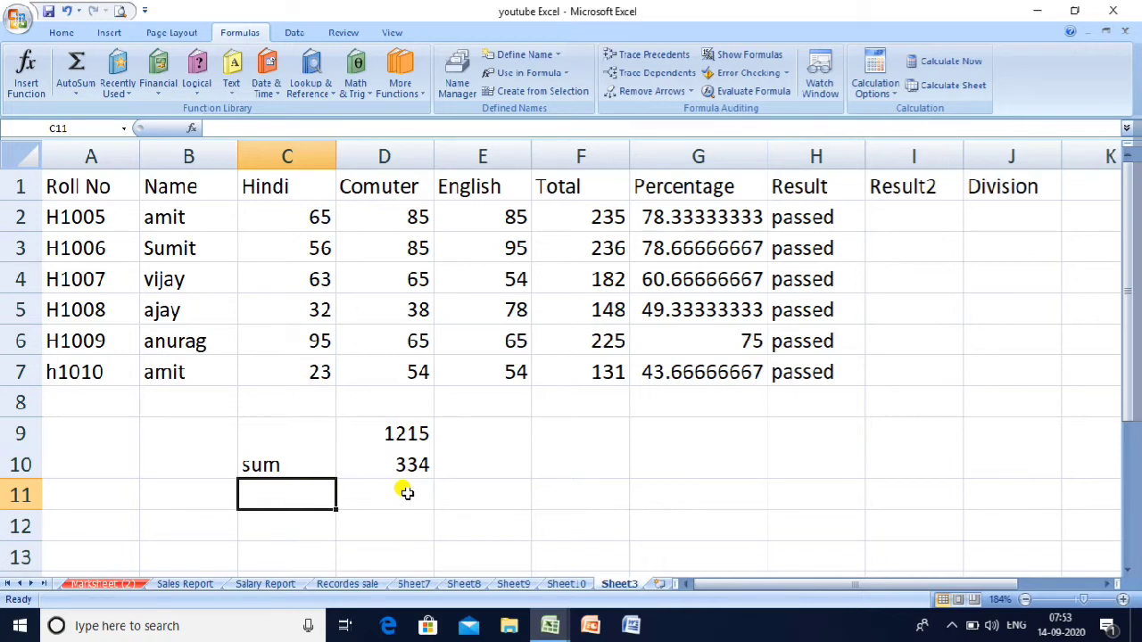
pyautogui.write('max')
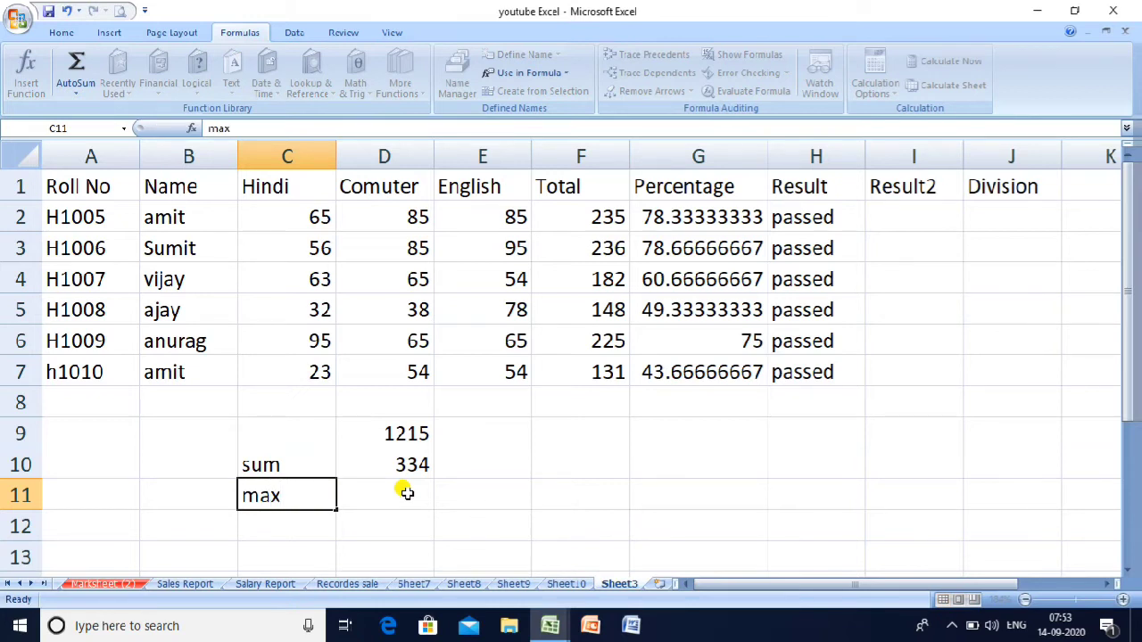
# Step: Enter the formula =max(hin) in cell D11 to find the highest Hindi mark by range name
pyautogui.click(406, 494)
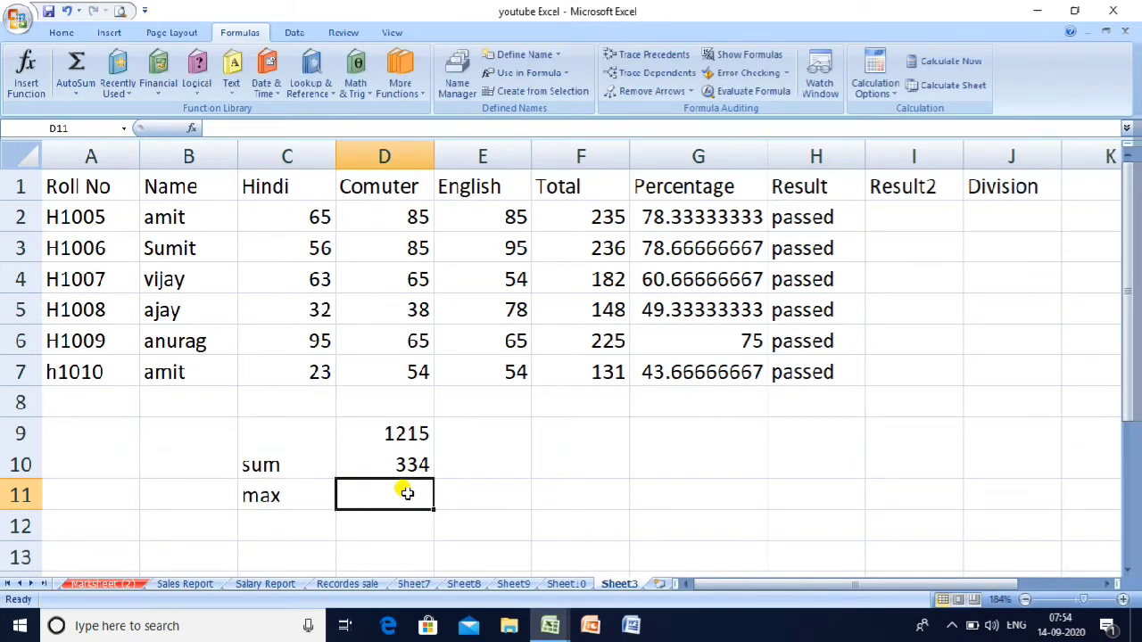
pyautogui.write('=max')
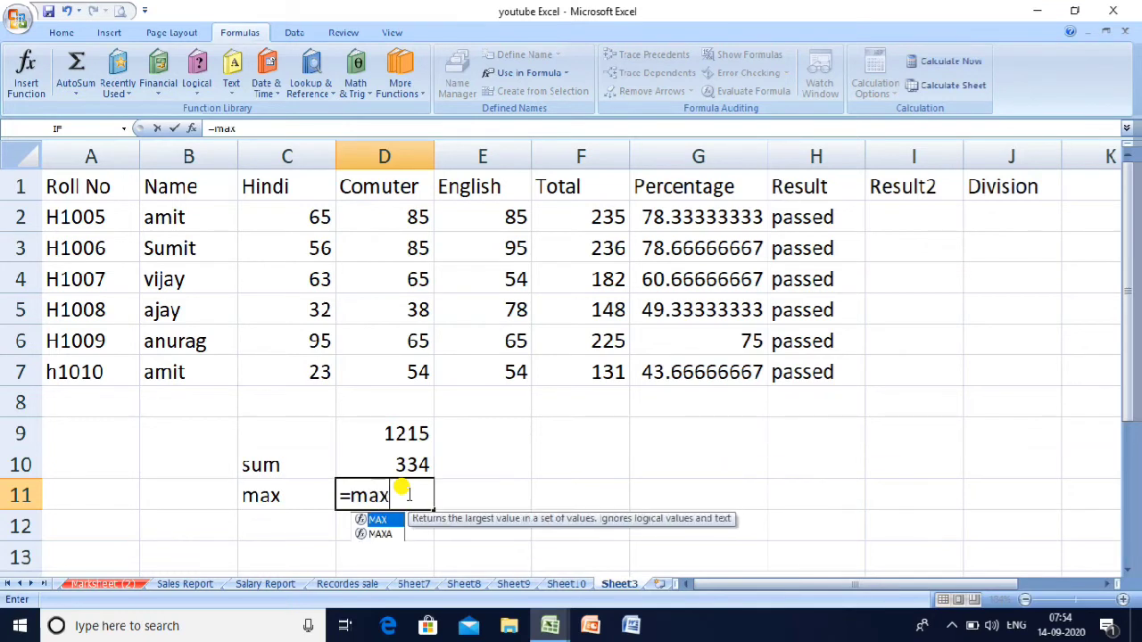
pyautogui.write('(')
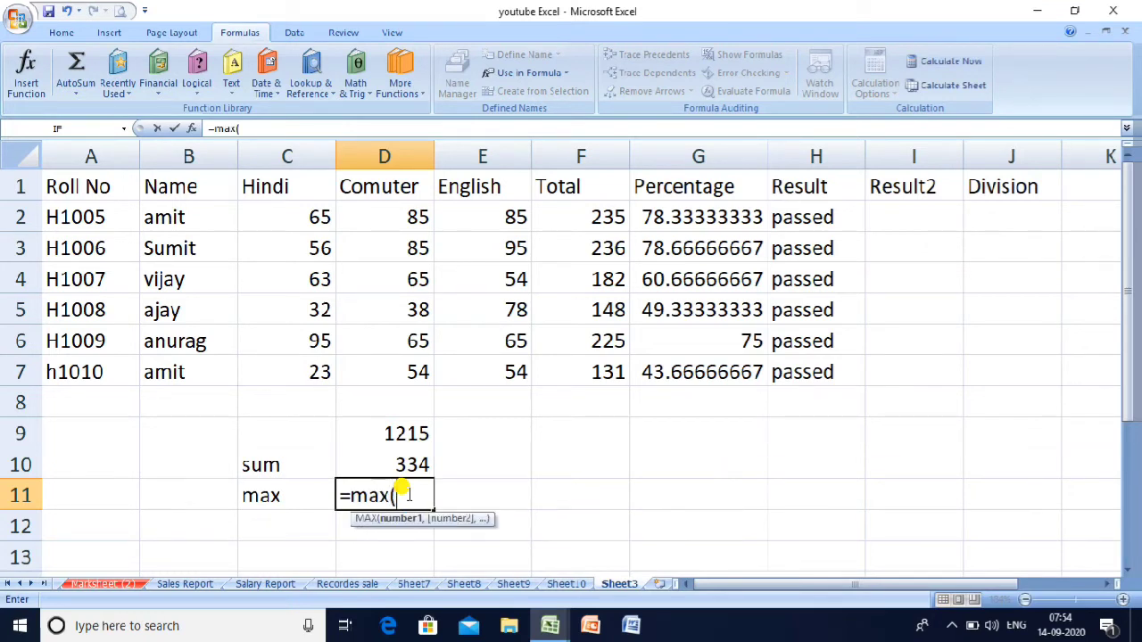
pyautogui.write('hin')
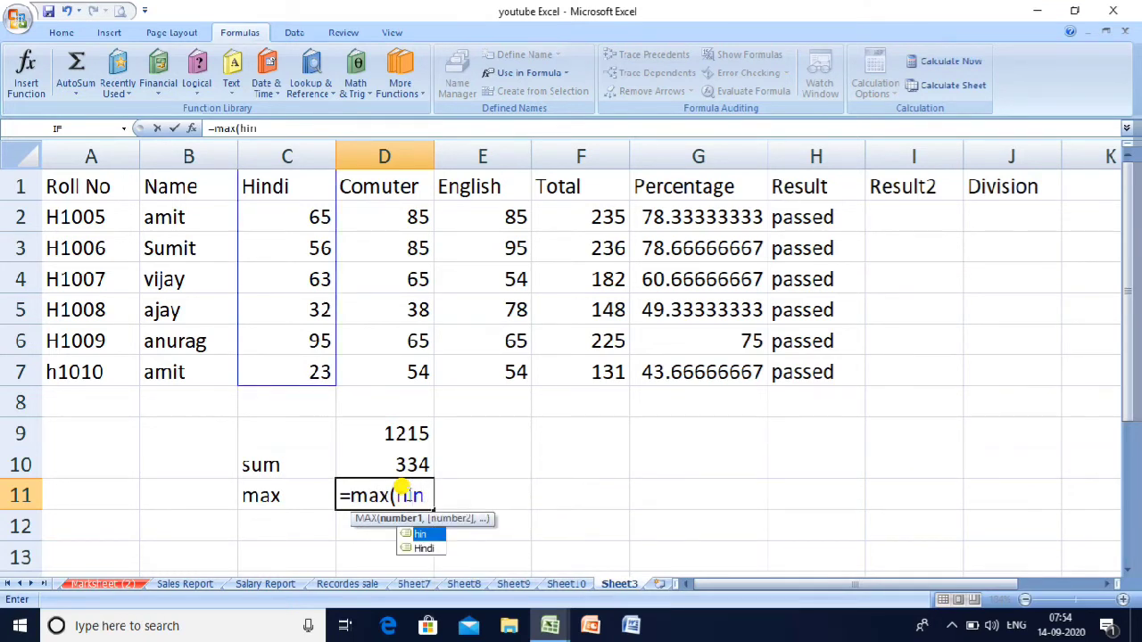
pyautogui.write(')')
pyautogui.press('Return')
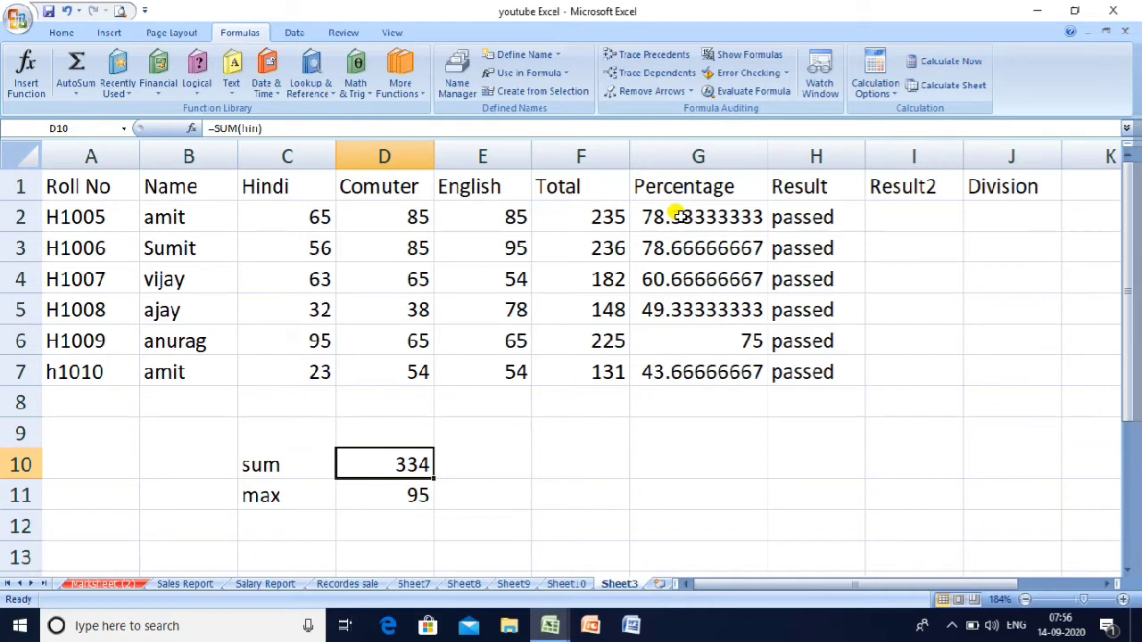
# Step: Create range names for A1:H7 from the top row only, excluding the left column, and list the names available for formulas
pyautogui.click(1007, 219)
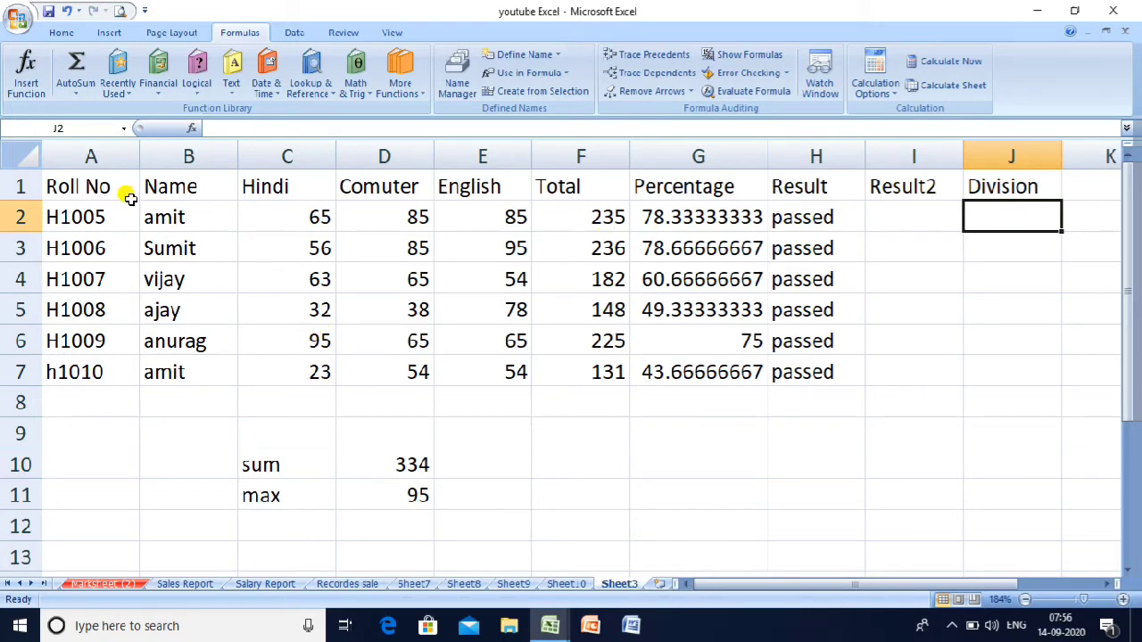
pyautogui.click(92, 183)
pyautogui.moveTo(92, 184); pyautogui.dragTo(793, 367)
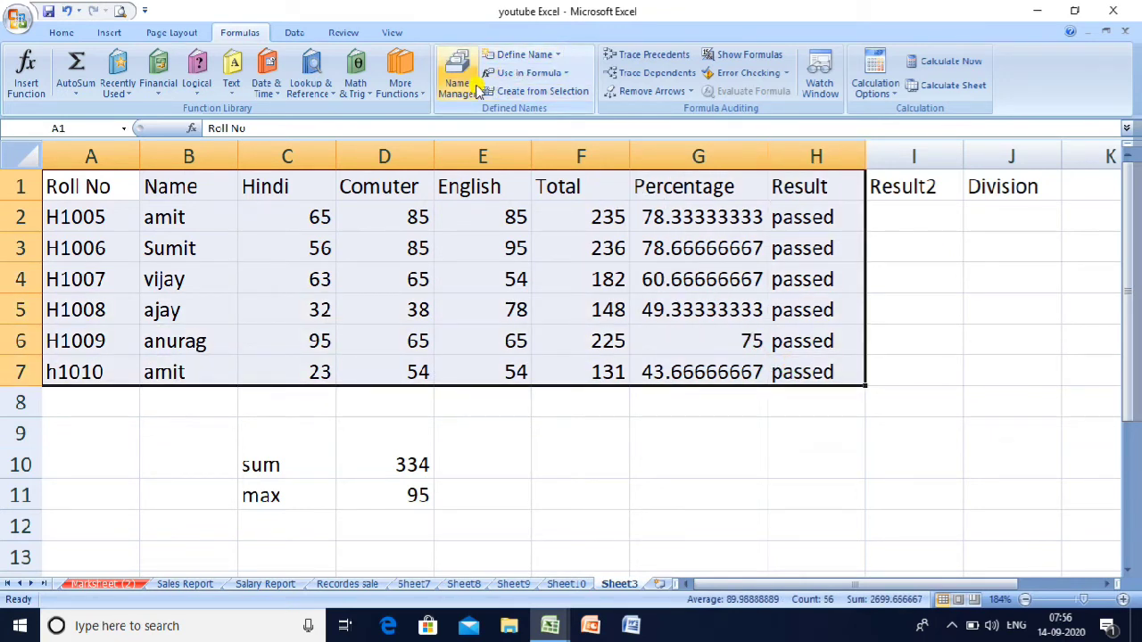
pyautogui.click(532, 92)
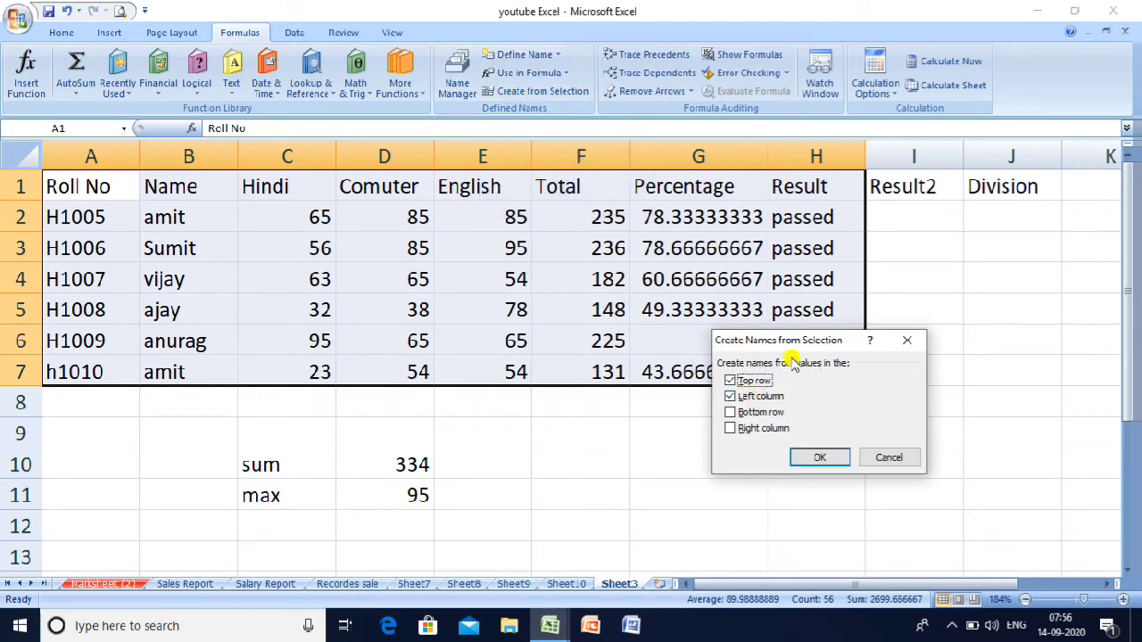
pyautogui.click(745, 399)
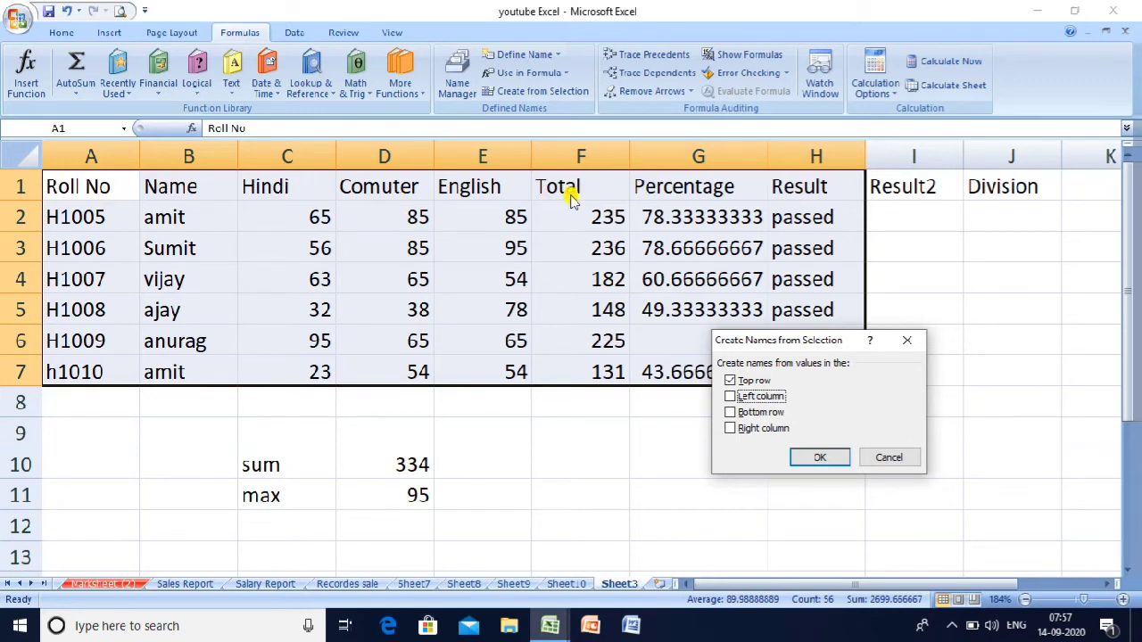
pyautogui.click(819, 458)
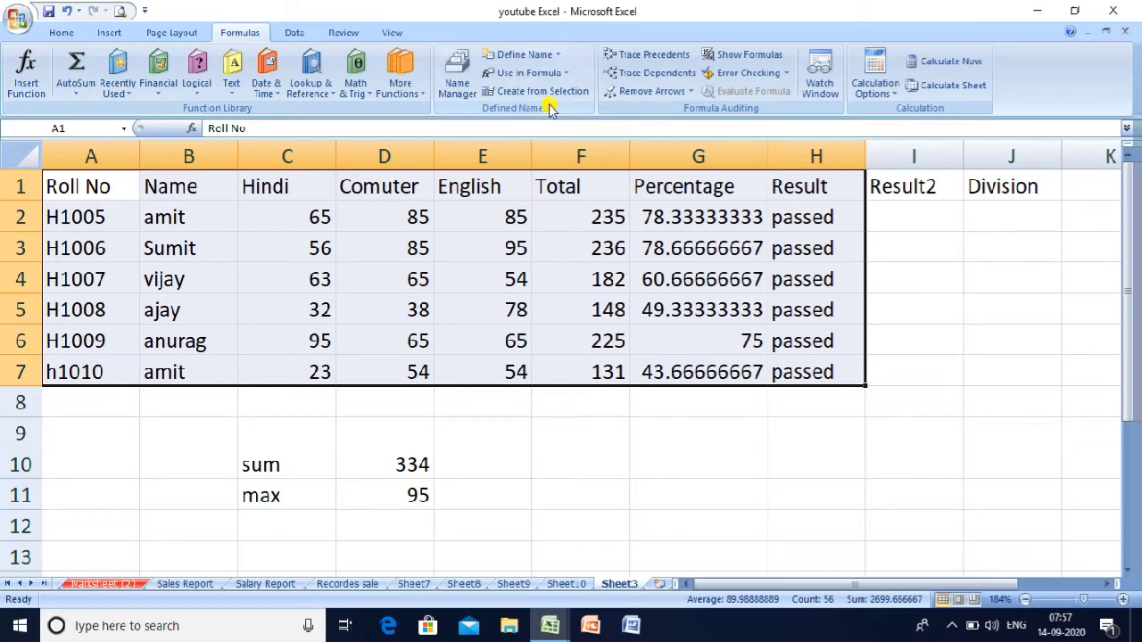
pyautogui.click(569, 75)
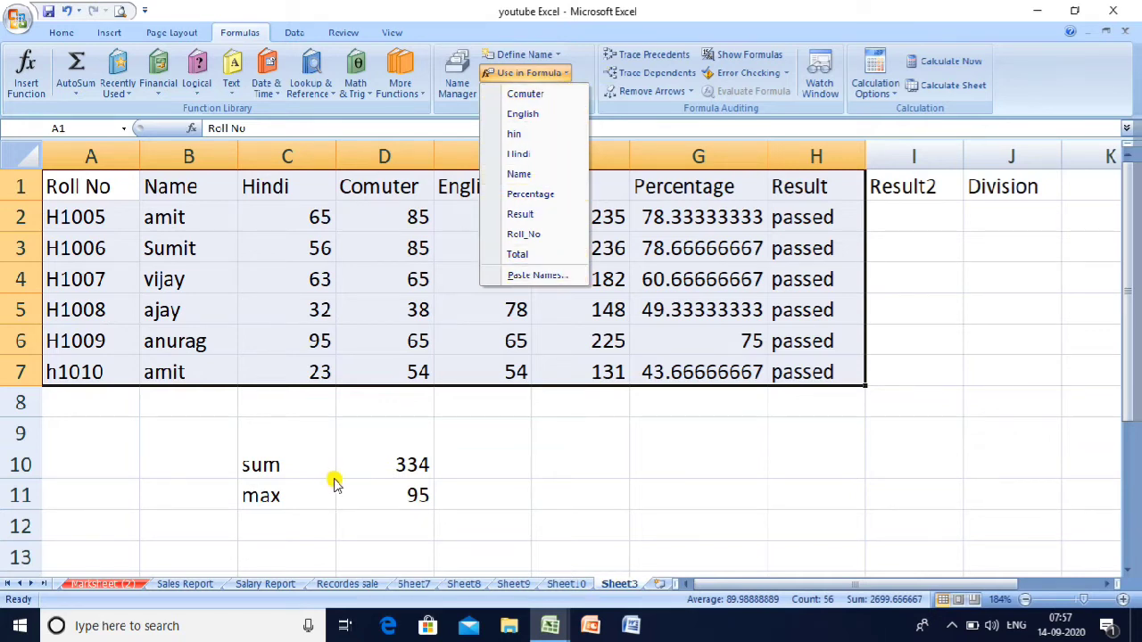
pyautogui.click(277, 538)
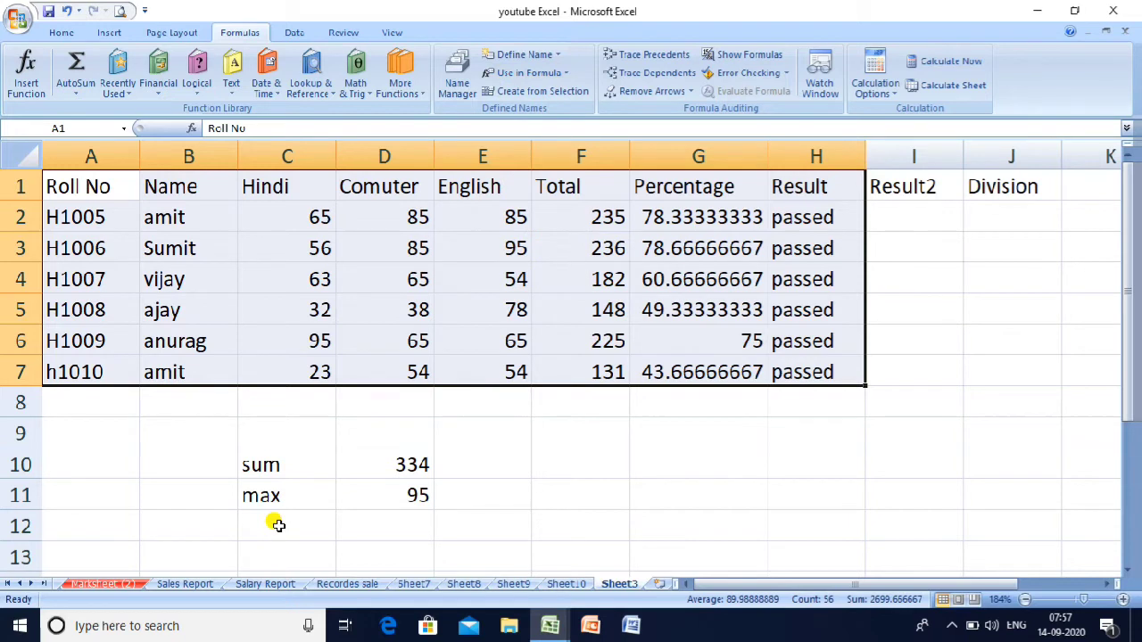
# Step: Label cell C12 as "total"
pyautogui.click(276, 526)
pyautogui.write('total')
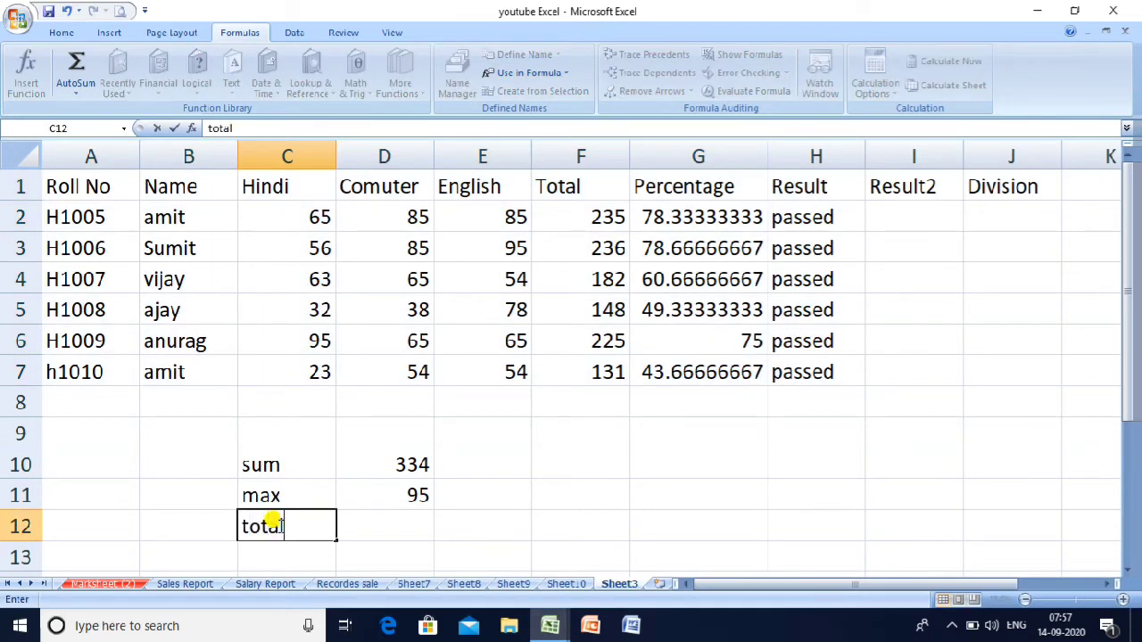
pyautogui.press('Tab')
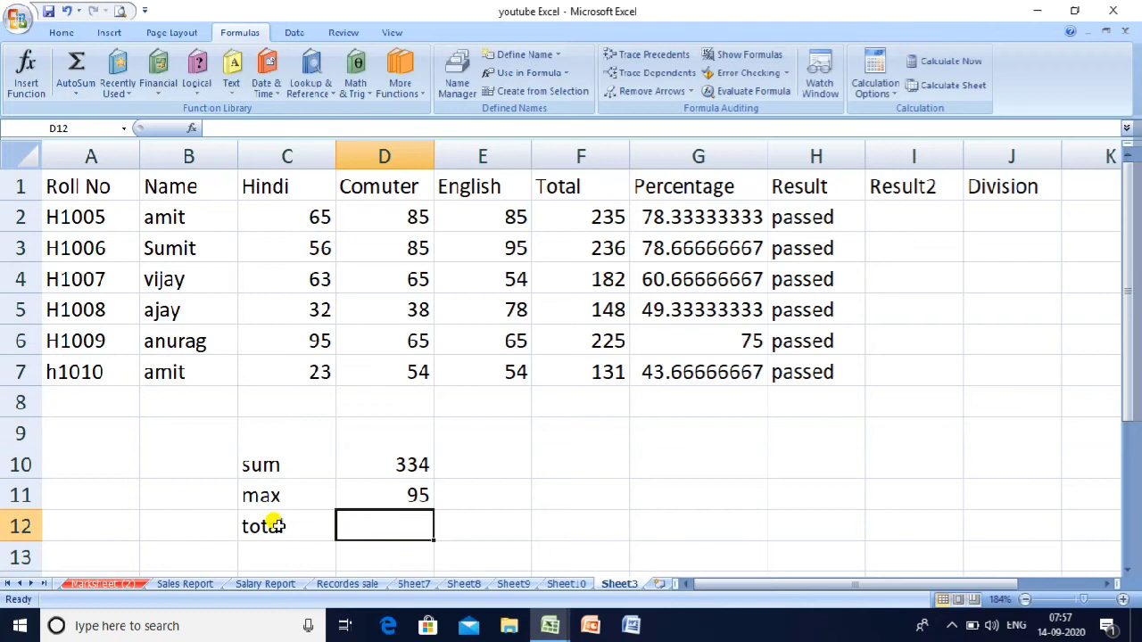
# Step: Enter =SUM(Total) in cell D12, inserting the defined name Total from the available names, and check the formulas in D12 and D10
pyautogui.write('=')
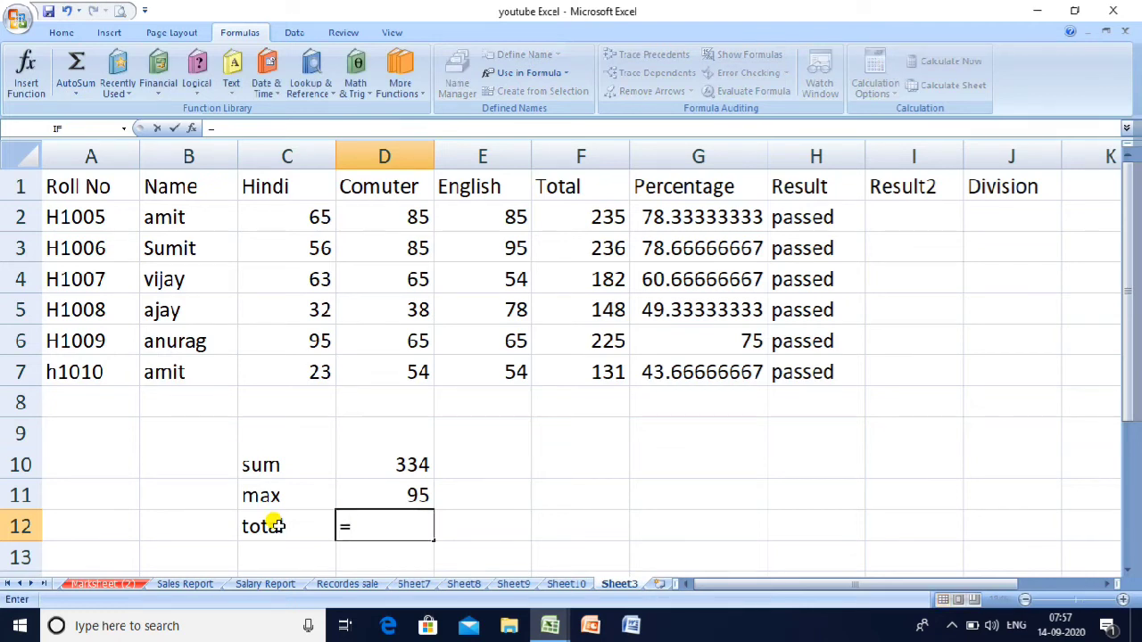
pyautogui.write('sum')
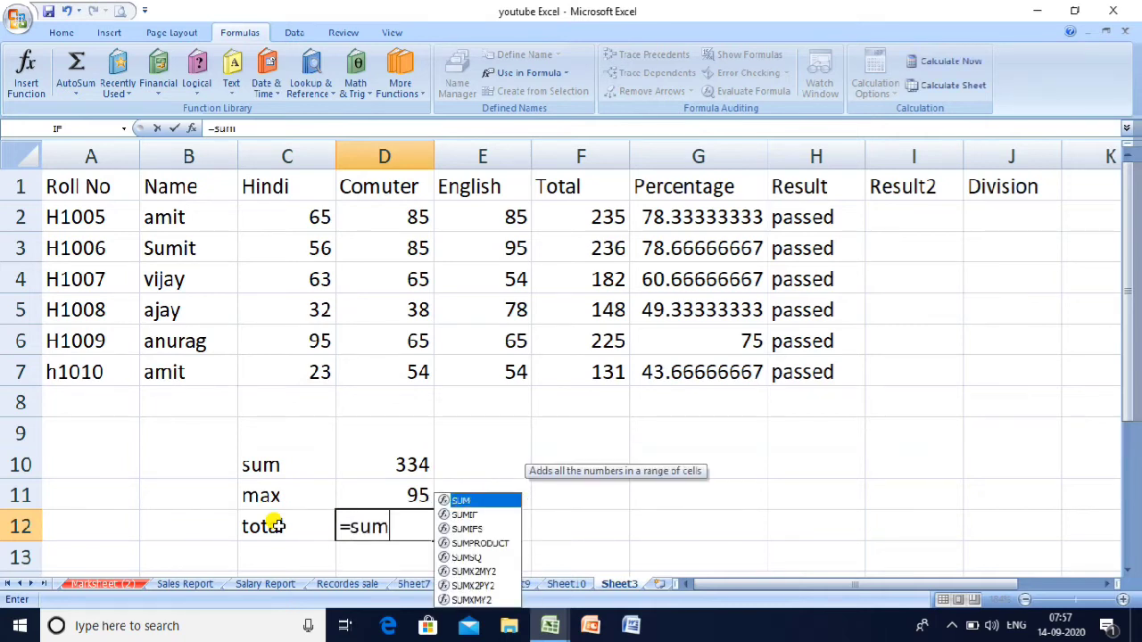
pyautogui.write('(')
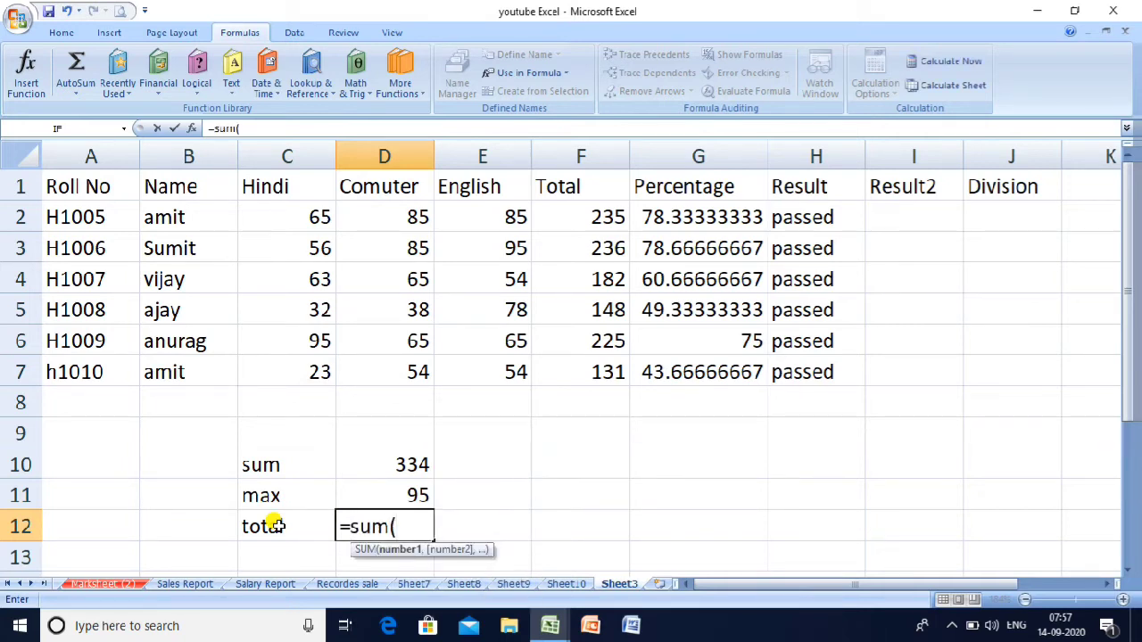
pyautogui.write('total')
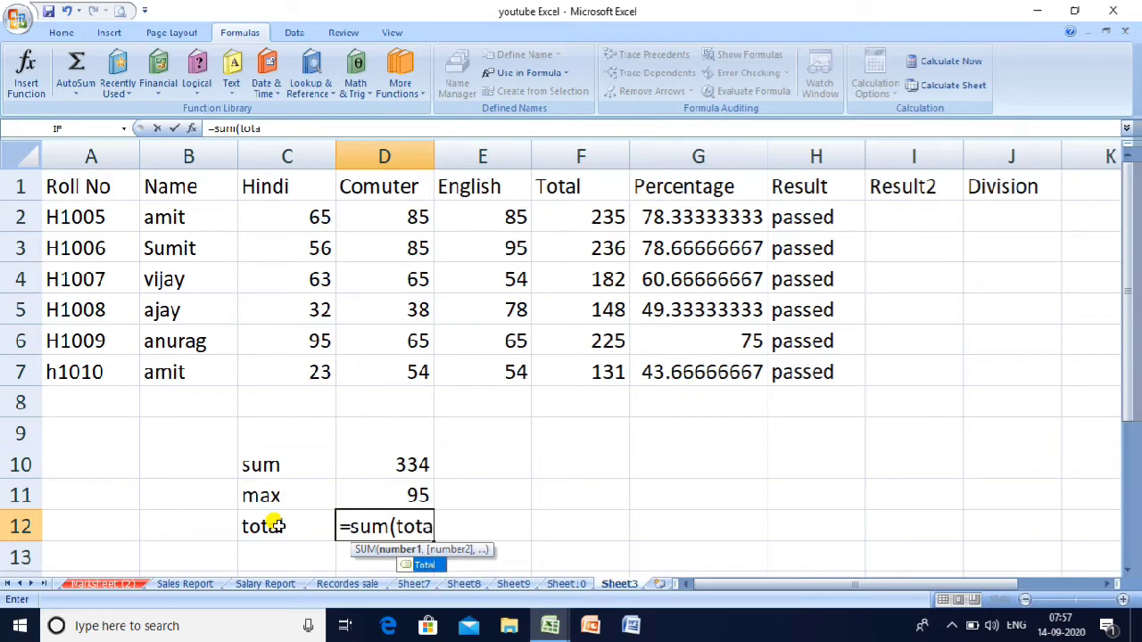
pyautogui.press('BackSpace')
pyautogui.press('BackSpace')
pyautogui.press('BackSpace')
pyautogui.press('BackSpace')
pyautogui.press('BackSpace')
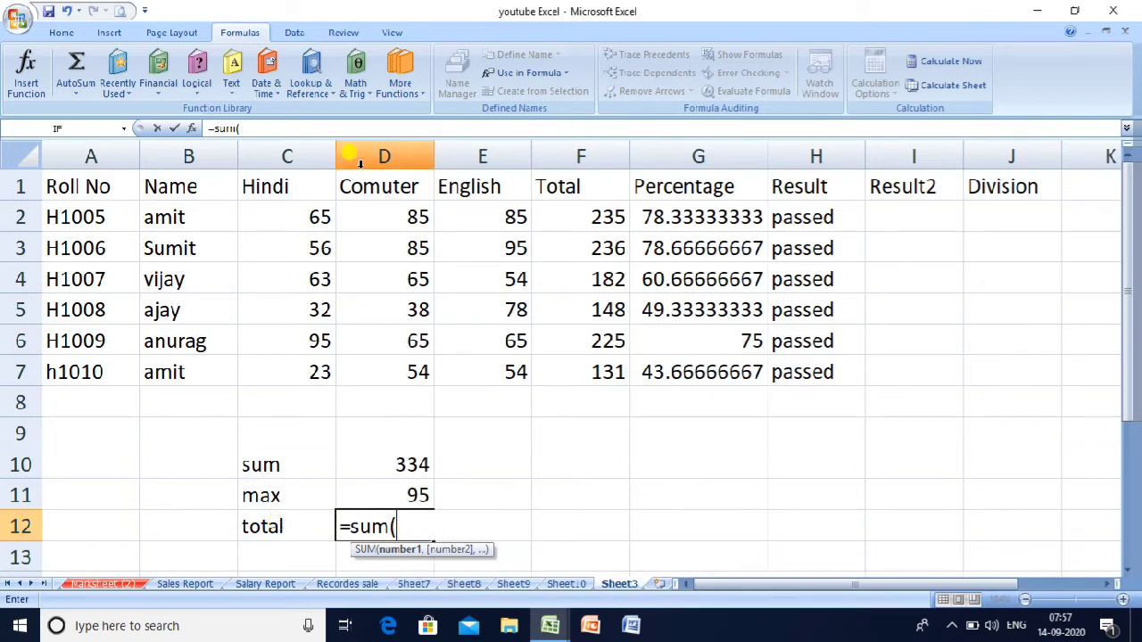
pyautogui.click(568, 81)
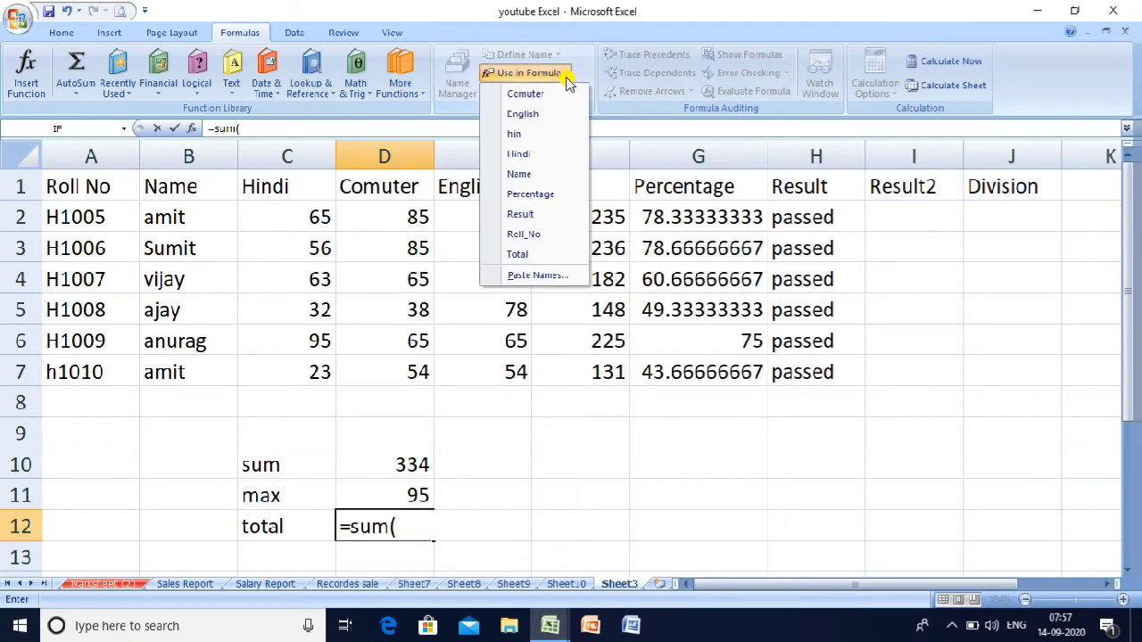
pyautogui.click(522, 255)
pyautogui.write(')')
pyautogui.press('Return')
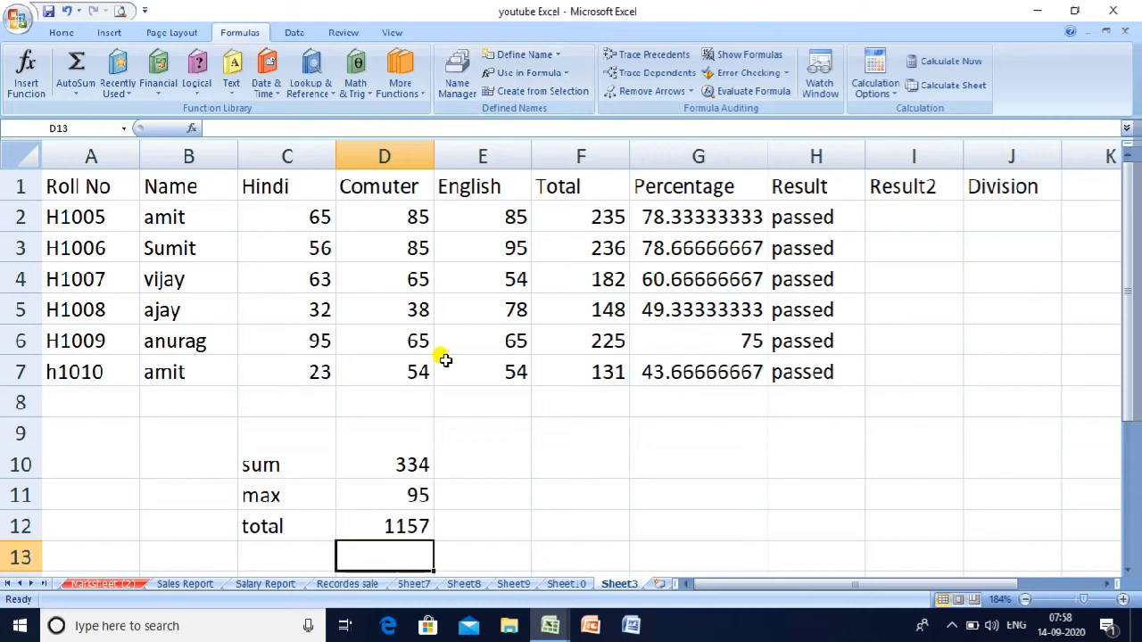
pyautogui.click(386, 528)
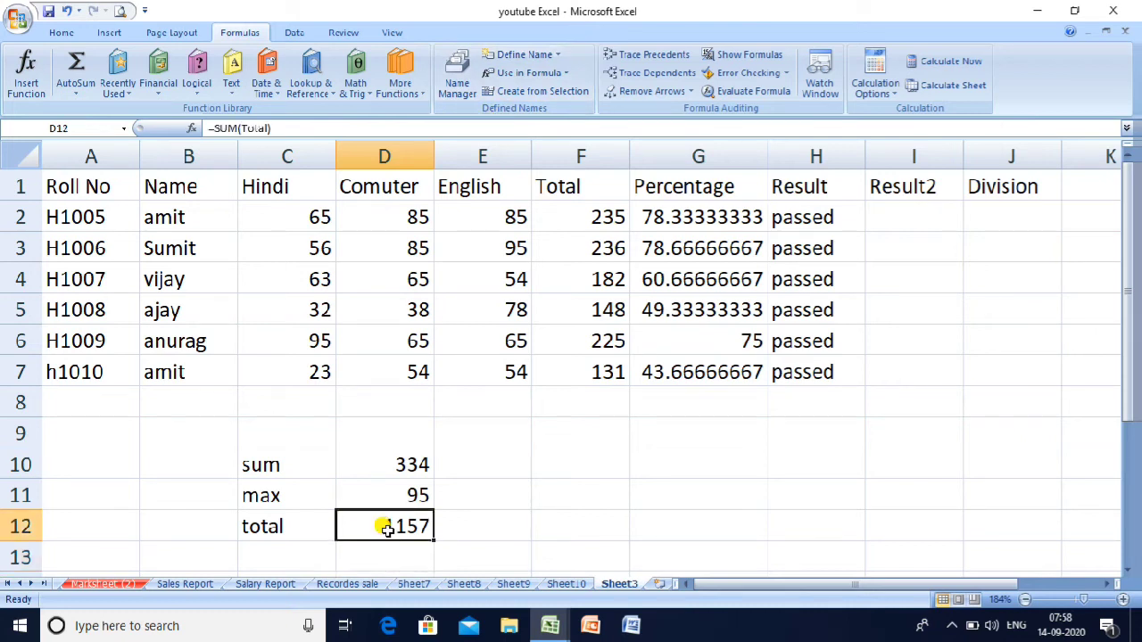
pyautogui.click(399, 465)
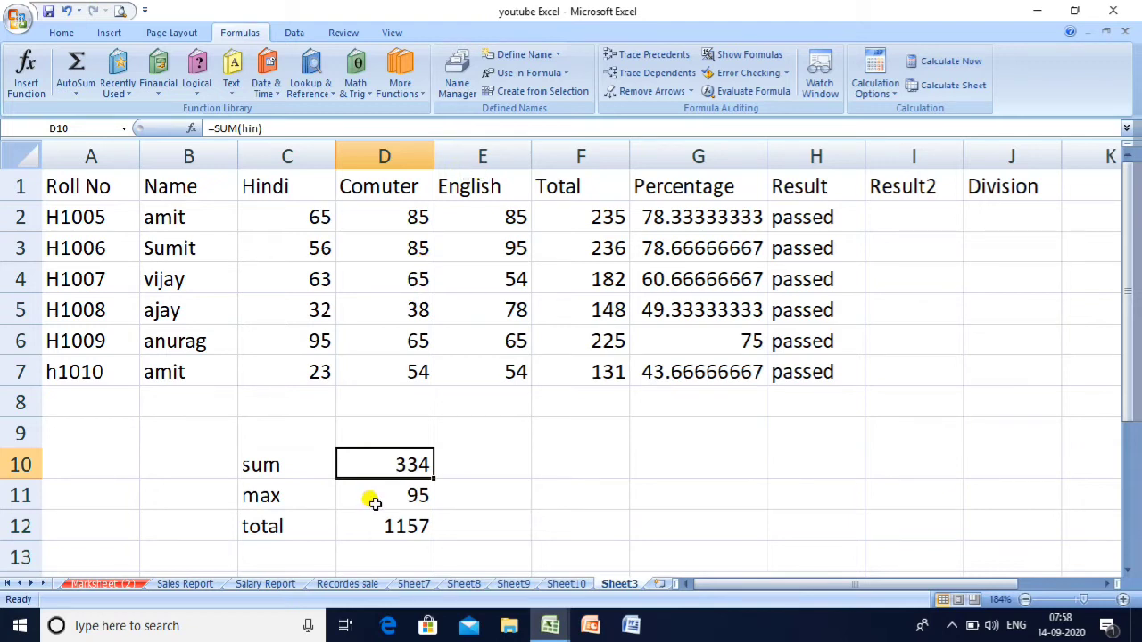
# Step: Edit the defined name hin so that it refers to =Sheet3!$C$1:$C$9
pyautogui.click(456, 73)
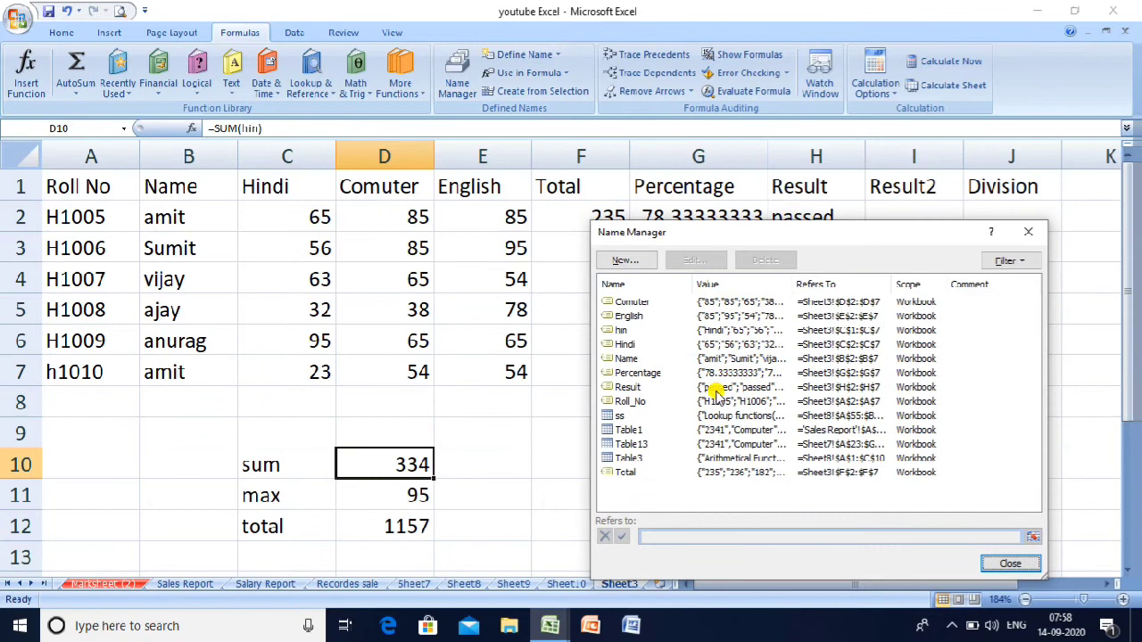
pyautogui.click(624, 331)
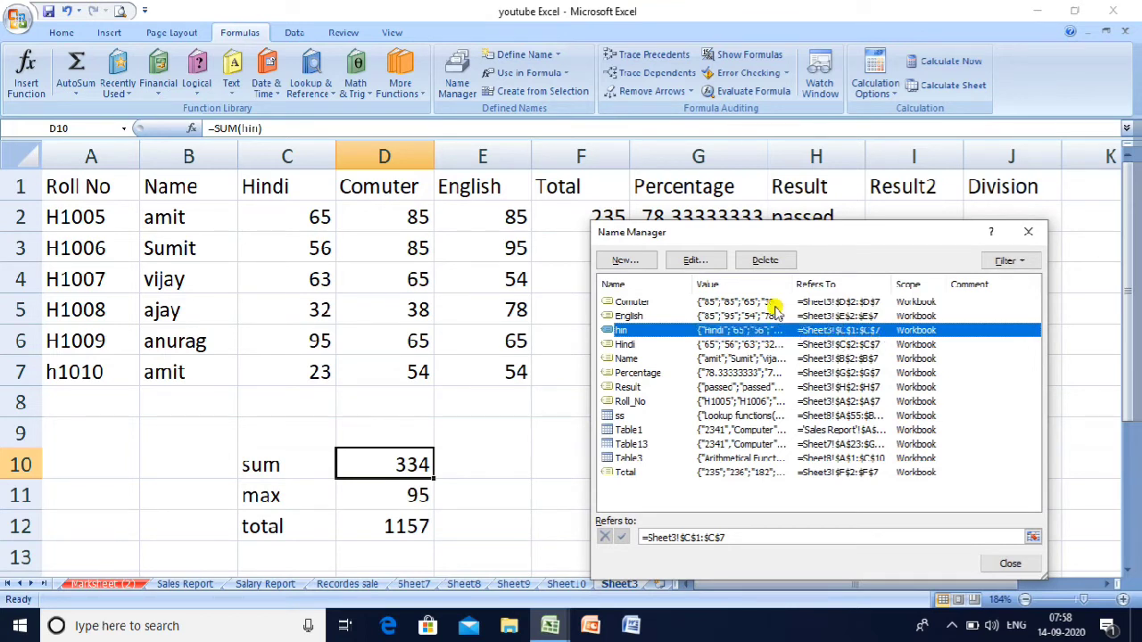
pyautogui.click(693, 261)
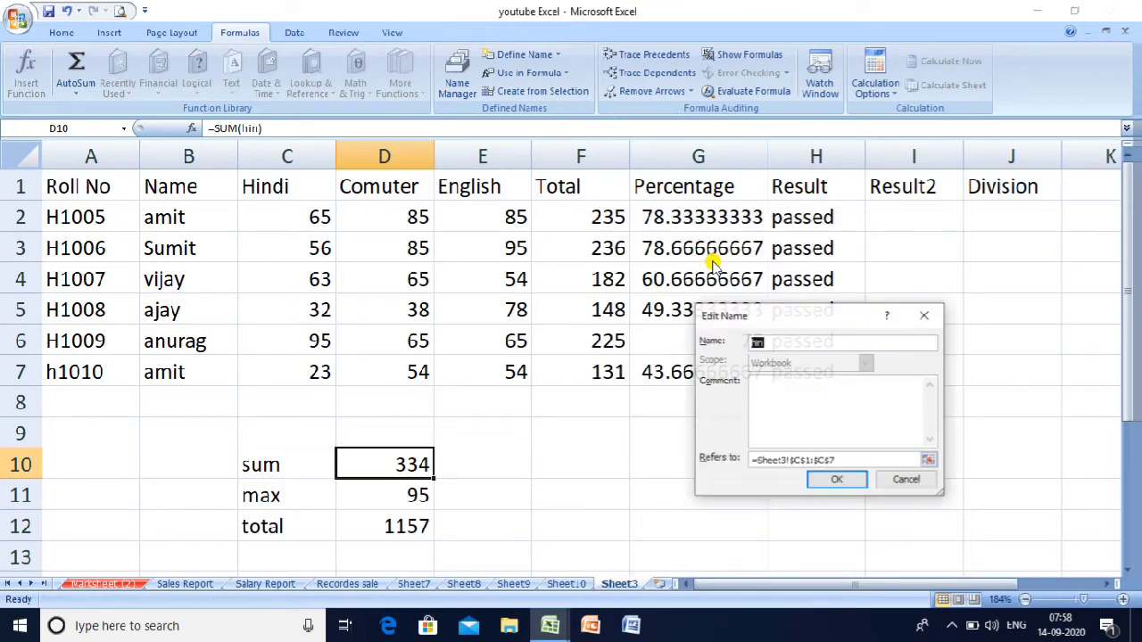
pyautogui.click(846, 461)
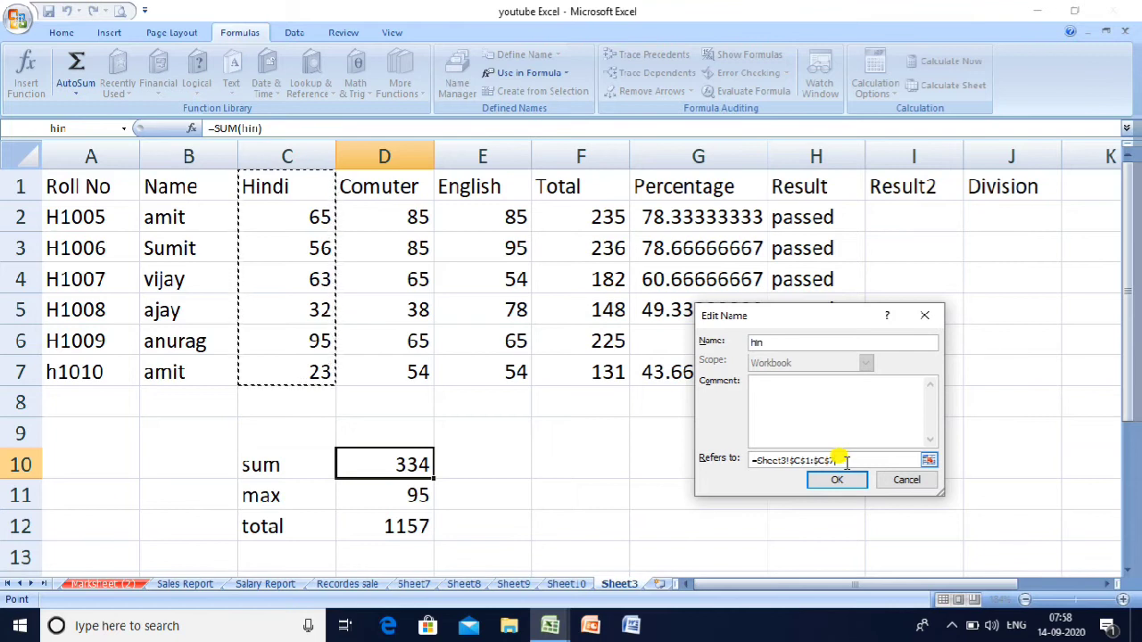
pyautogui.hotkey('shift', 'Down')
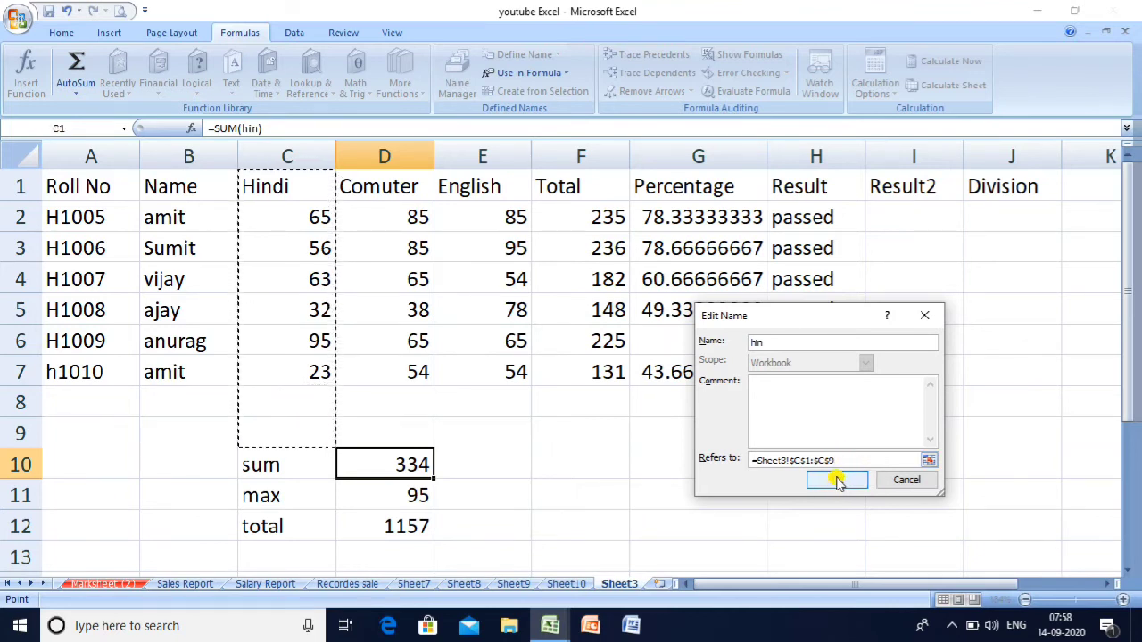
pyautogui.click(836, 481)
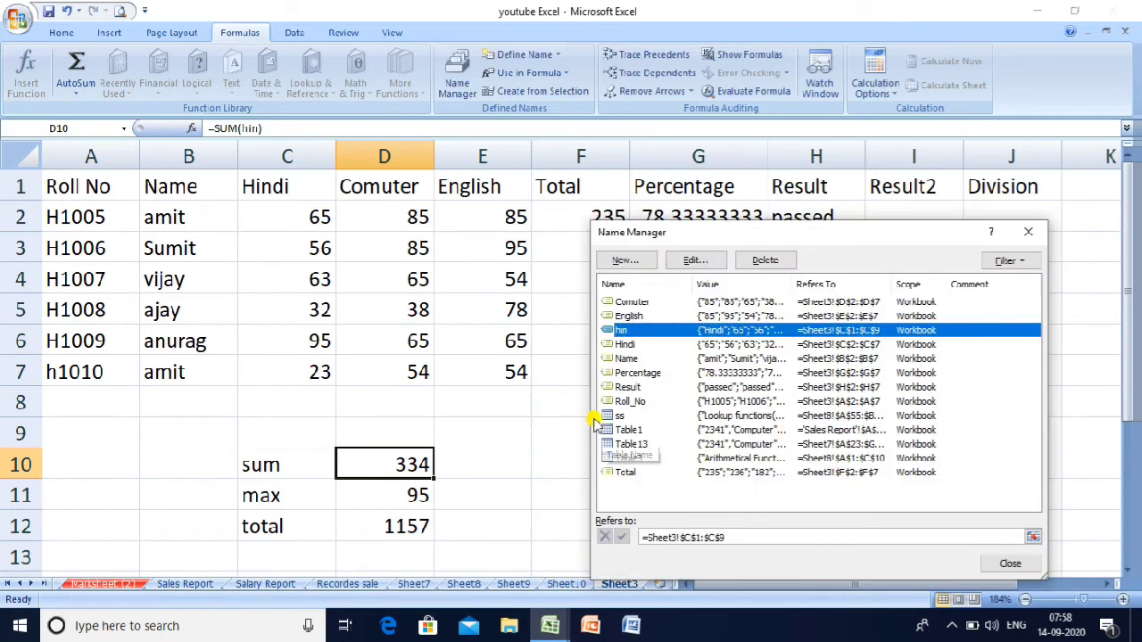
pyautogui.click(1016, 562)
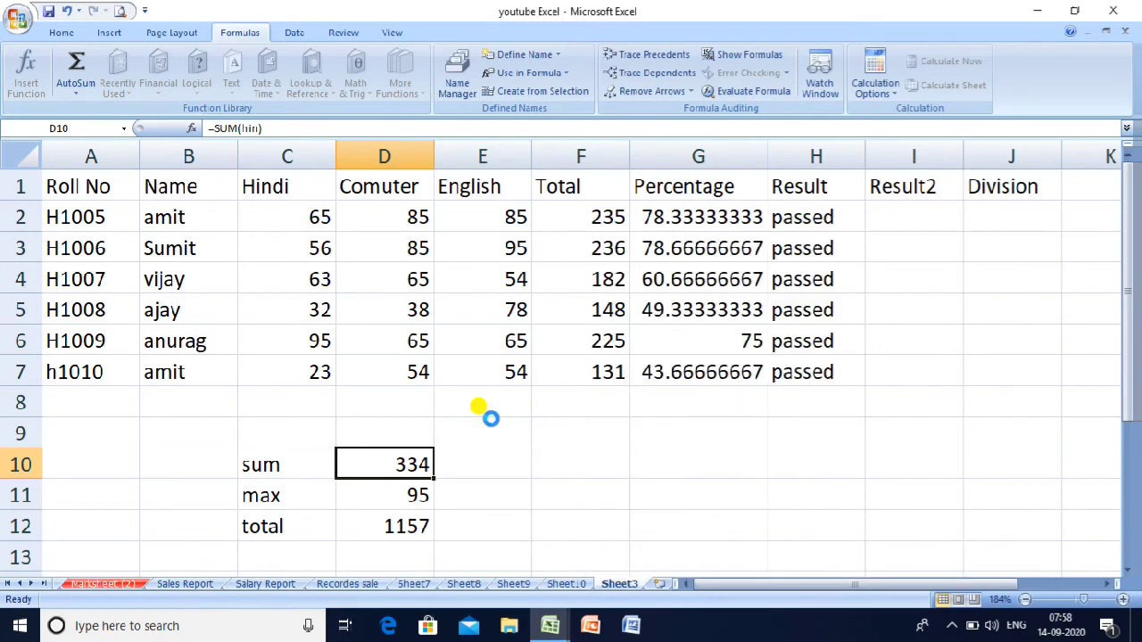
# Step: Enter the additional Hindi mark 54 in cell C8
pyautogui.click(282, 405)
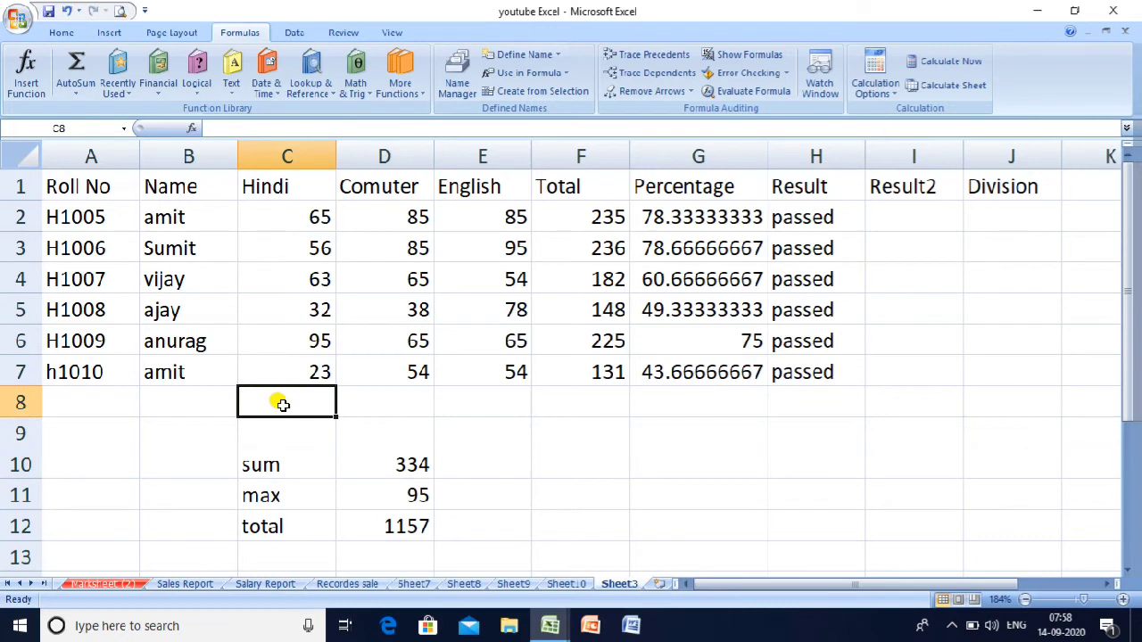
pyautogui.write('5')
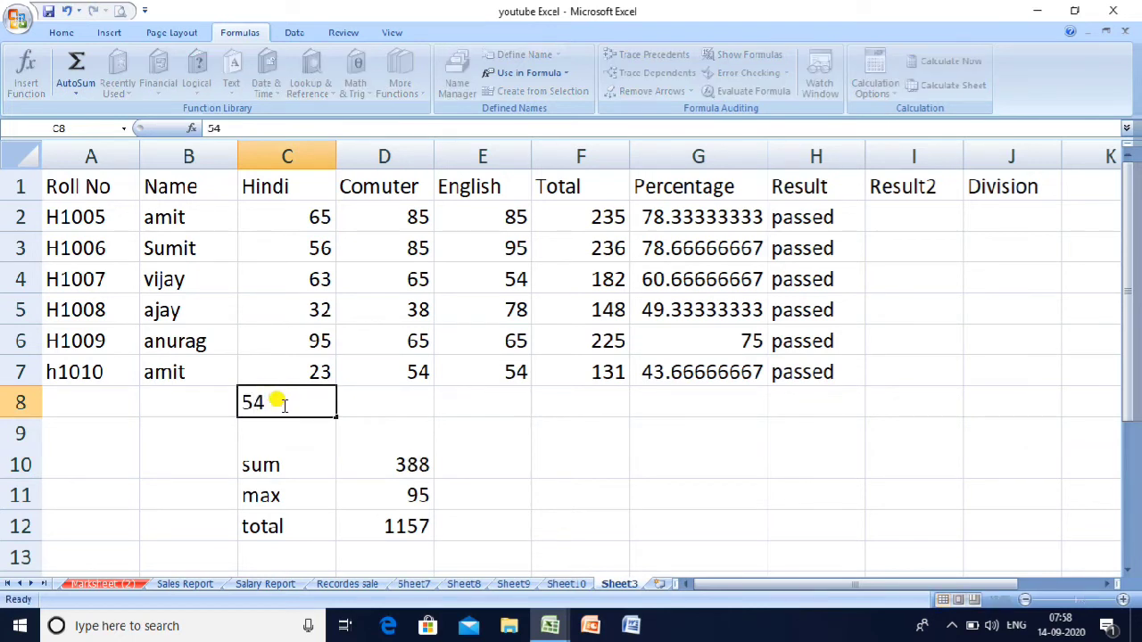
pyautogui.write('4')
pyautogui.press('Return')
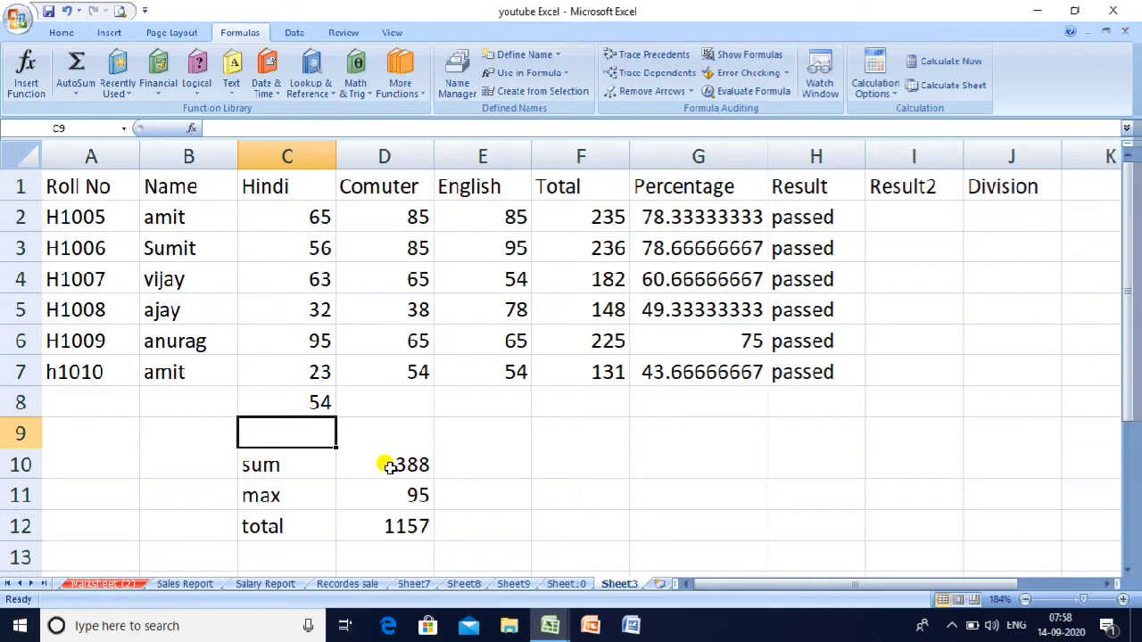
# Step: Delete the defined name hin from the workbook and close the name manager
pyautogui.click(314, 402)
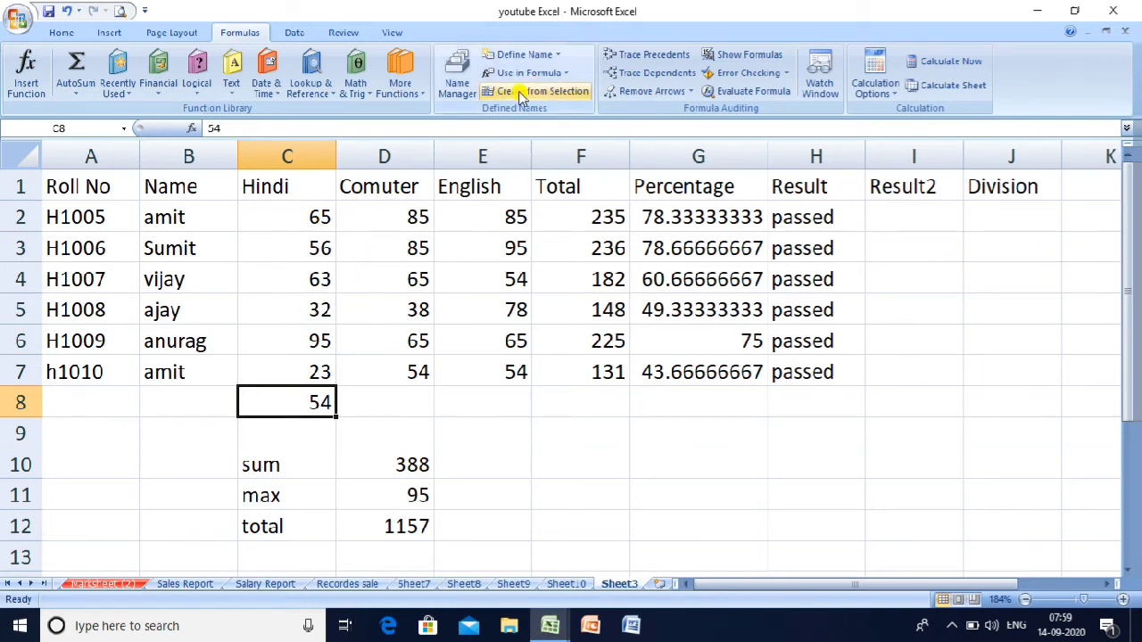
pyautogui.click(458, 81)
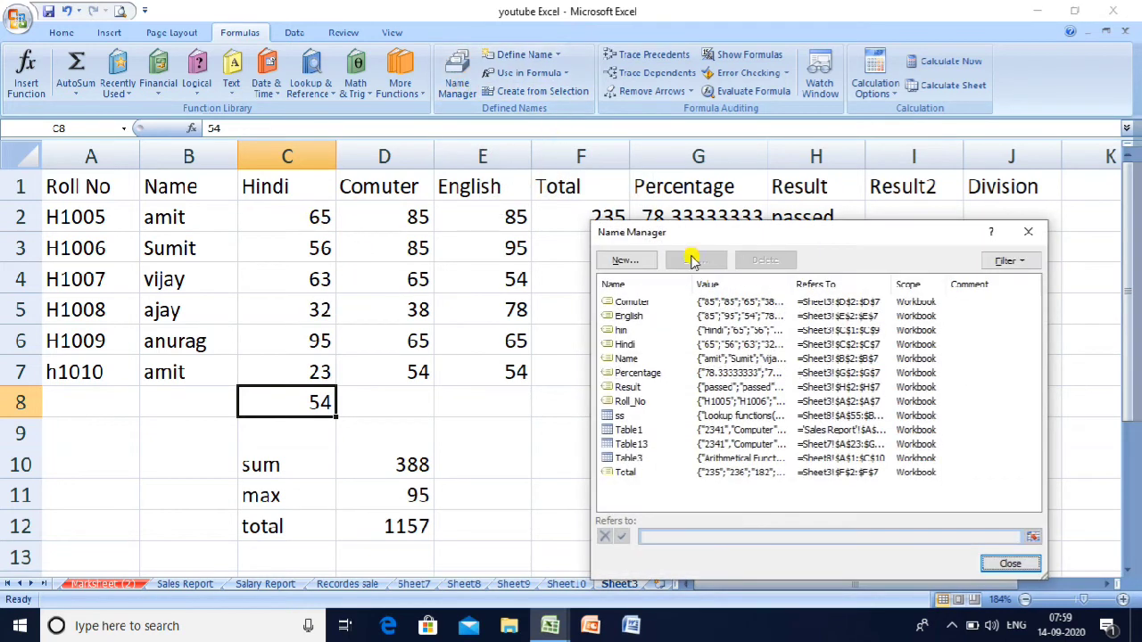
pyautogui.click(621, 330)
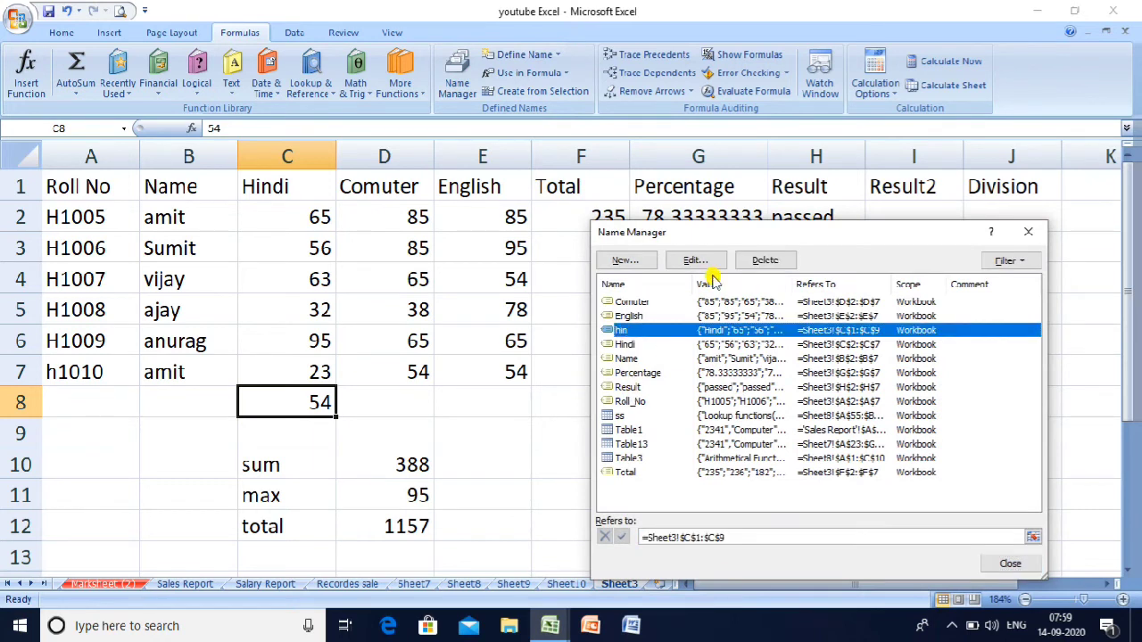
pyautogui.click(768, 260)
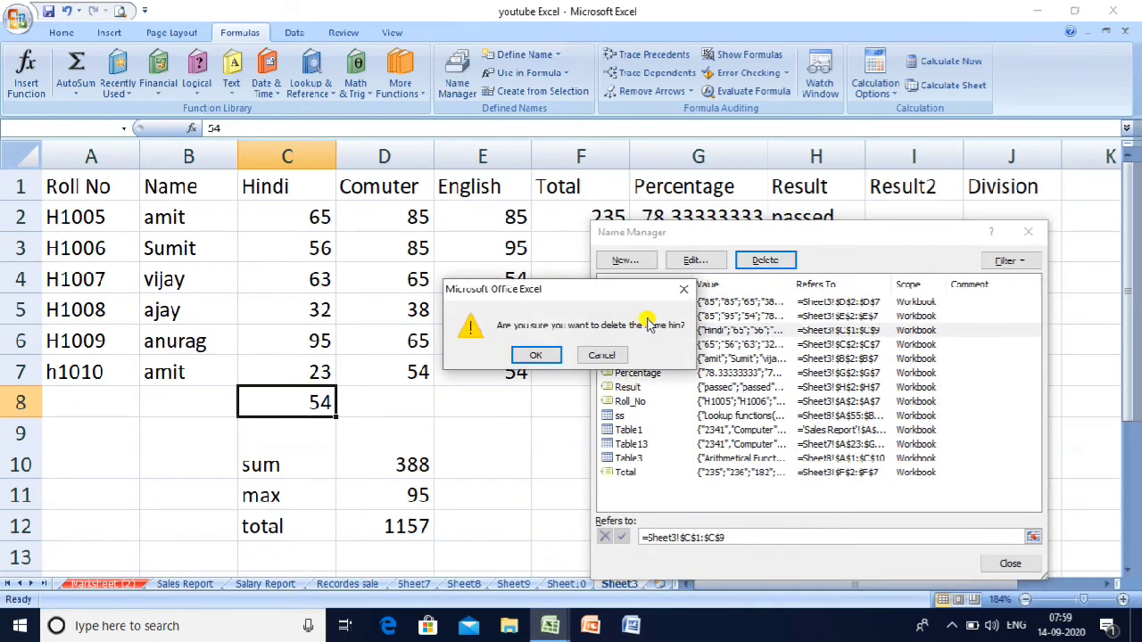
pyautogui.click(542, 355)
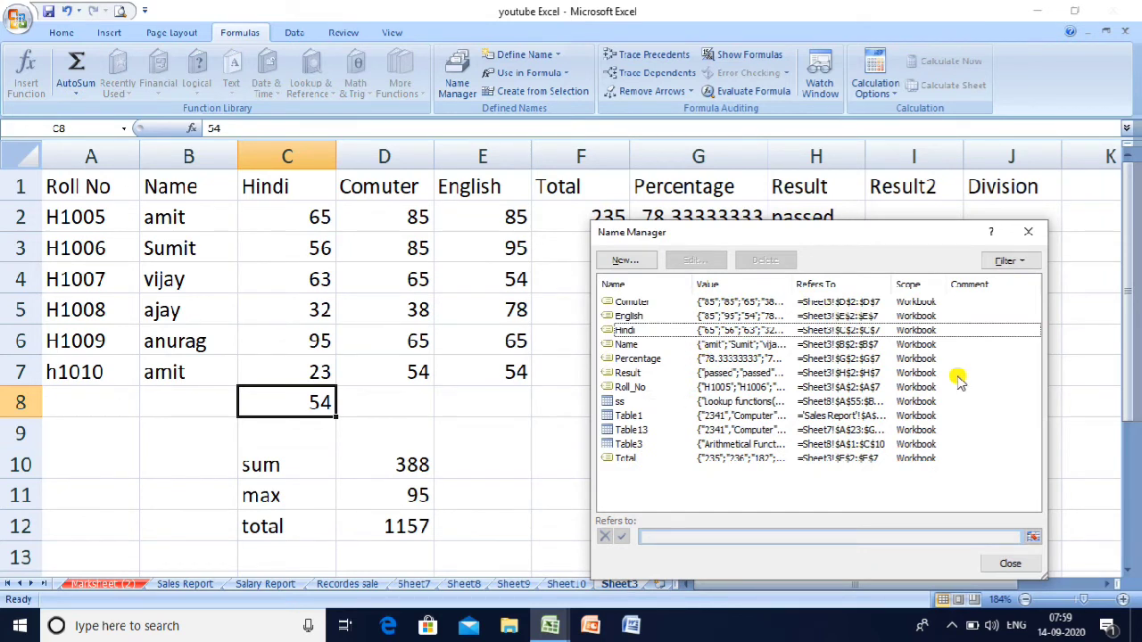
pyautogui.click(1033, 232)
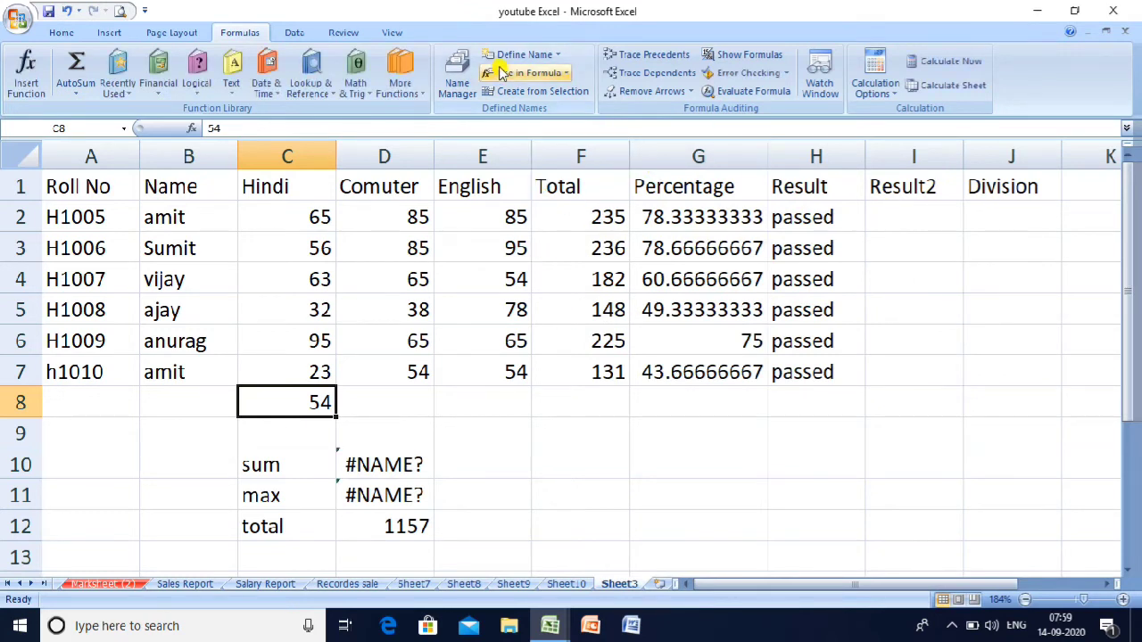
# Step: Review the names available for use in formulas and the options for creating names from a selection, without creating any
pyautogui.click(528, 72)
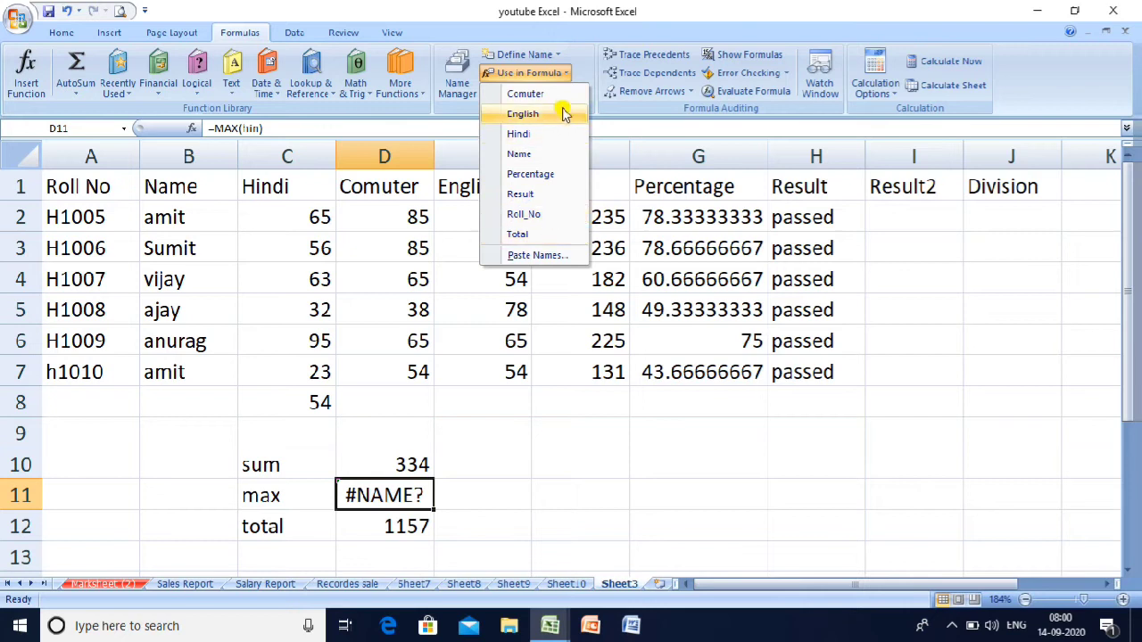
pyautogui.click(589, 31)
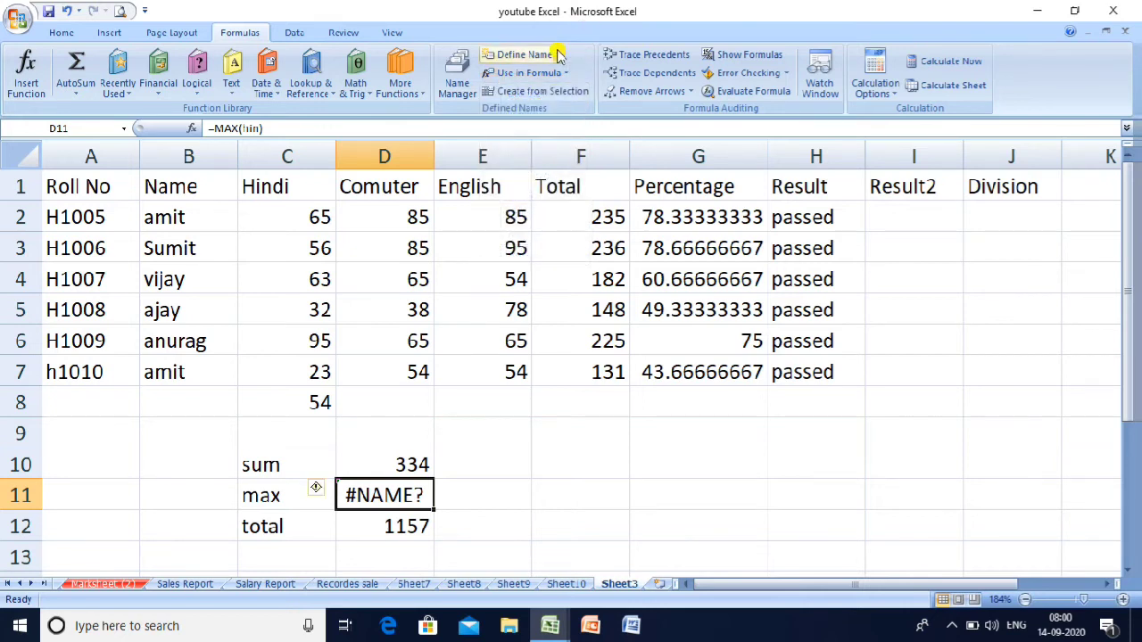
pyautogui.click(560, 96)
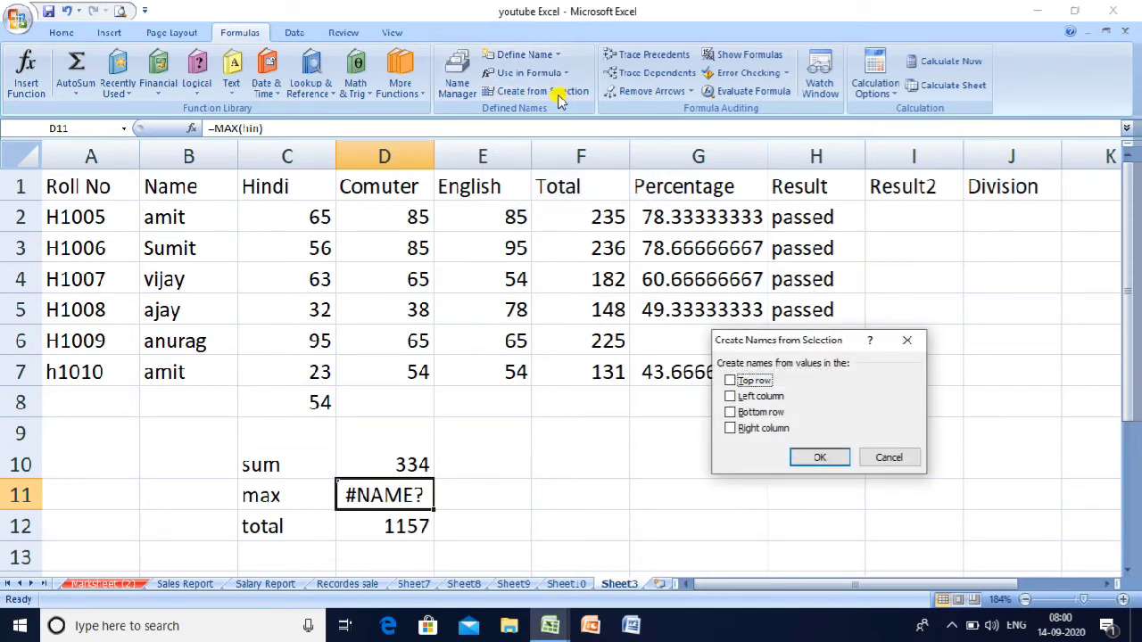
pyautogui.click(901, 456)
# Step: Review the workbook's list of defined names and the available name filter options, leaving the filter unset
pyautogui.click(457, 86)
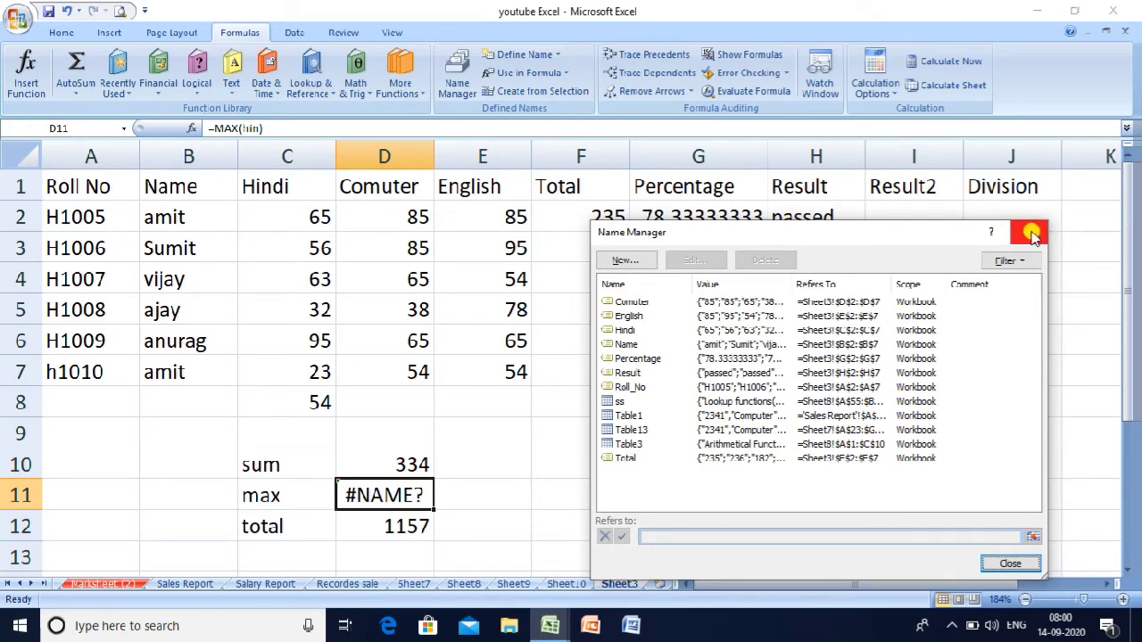
pyautogui.click(1017, 261)
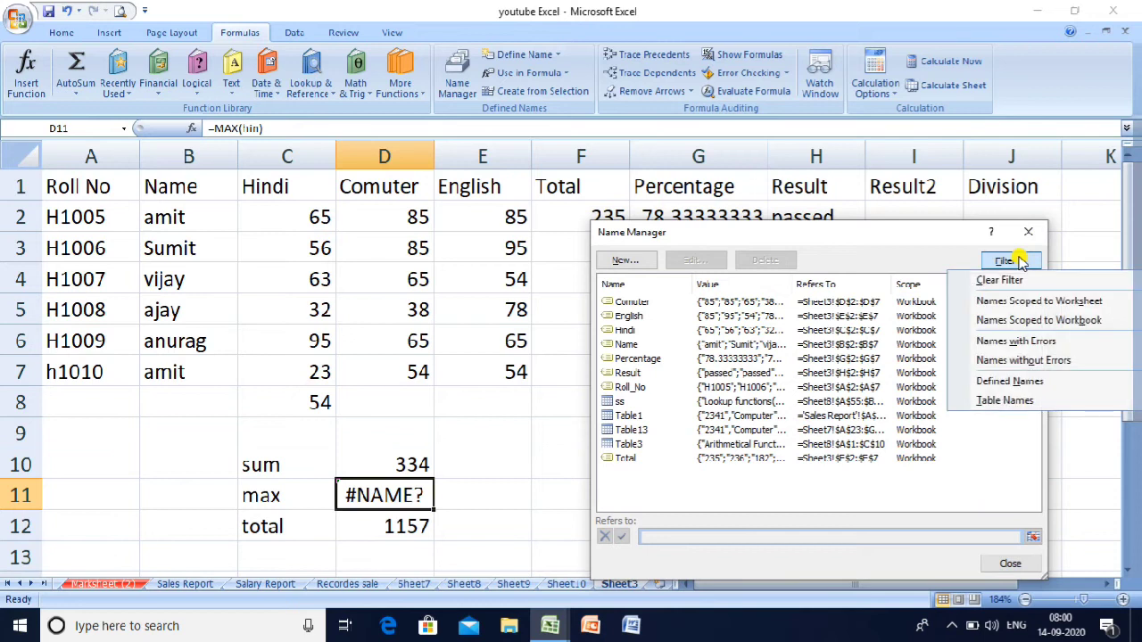
pyautogui.click(944, 233)
pyautogui.click(1028, 234)
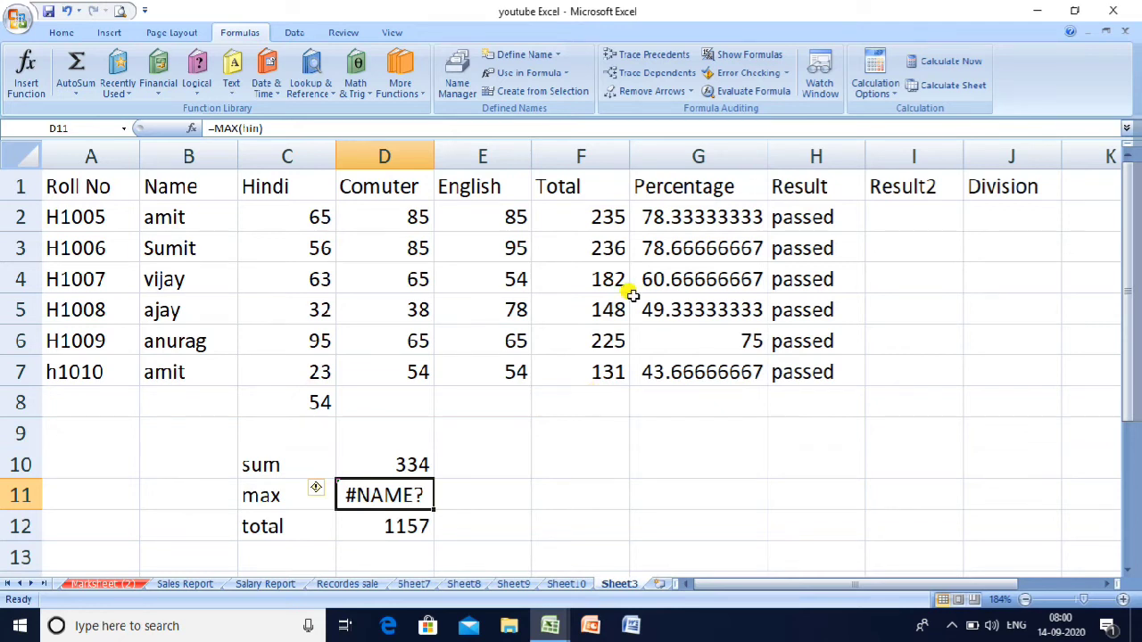
# Step: Inspect the total formula in F3 and the neighbouring English and Comuter mark cells
pyautogui.click(596, 248)
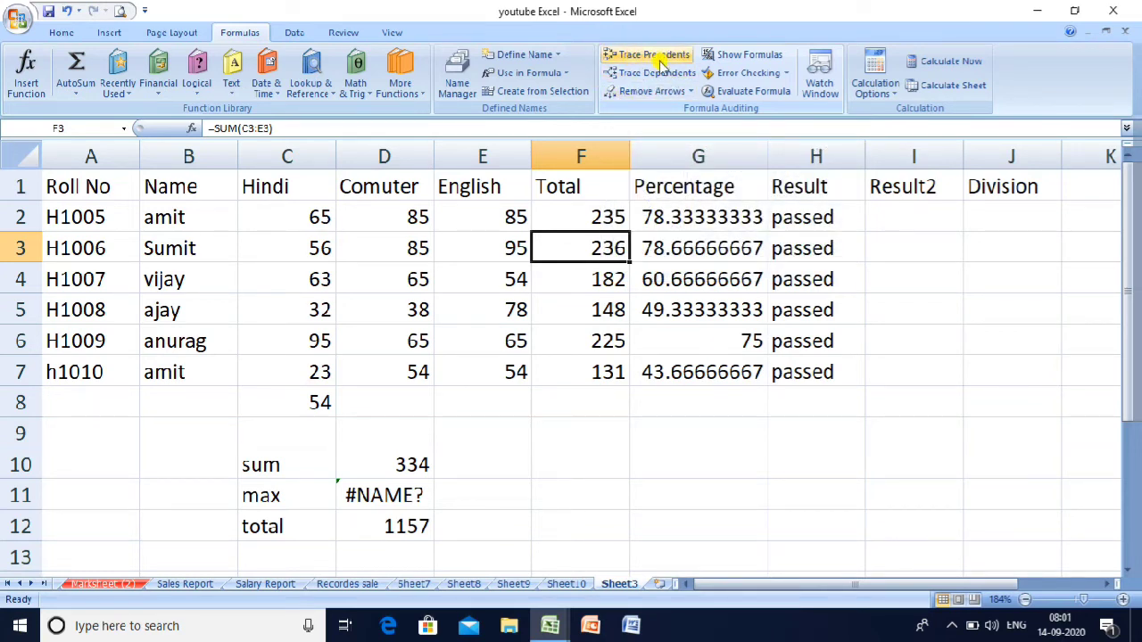
pyautogui.click(479, 228)
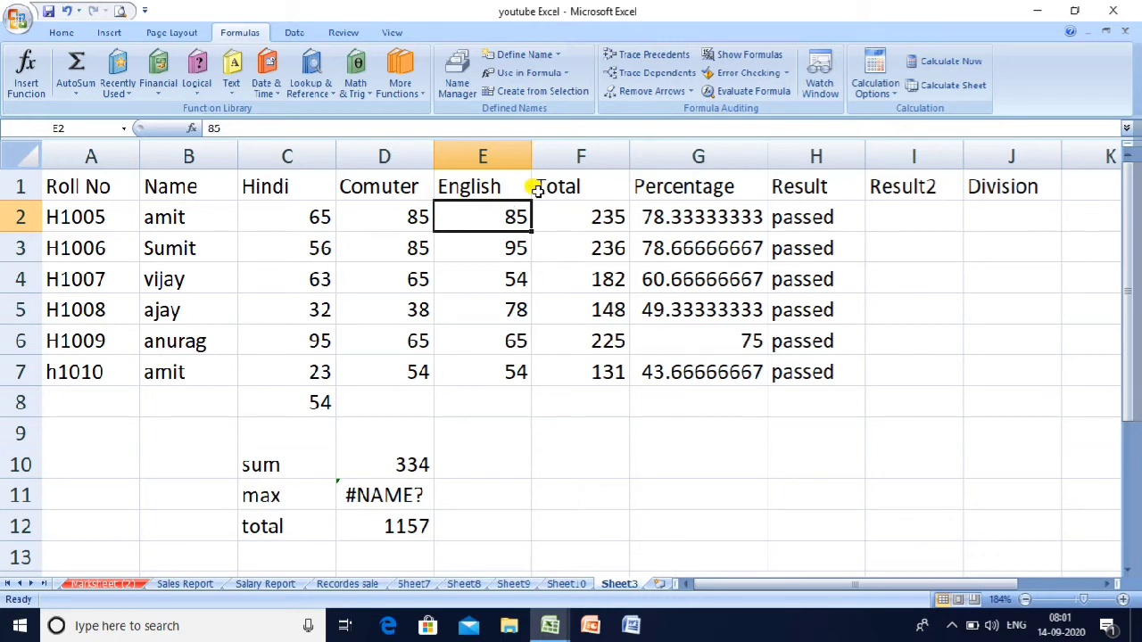
pyautogui.click(562, 250)
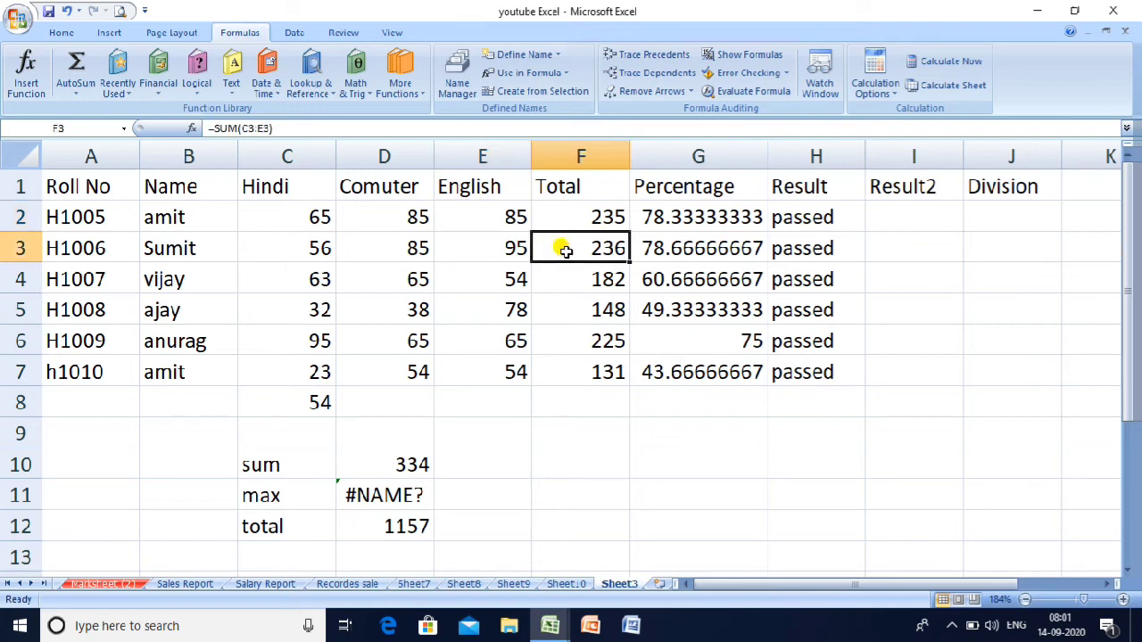
pyautogui.click(479, 244)
pyautogui.click(408, 245)
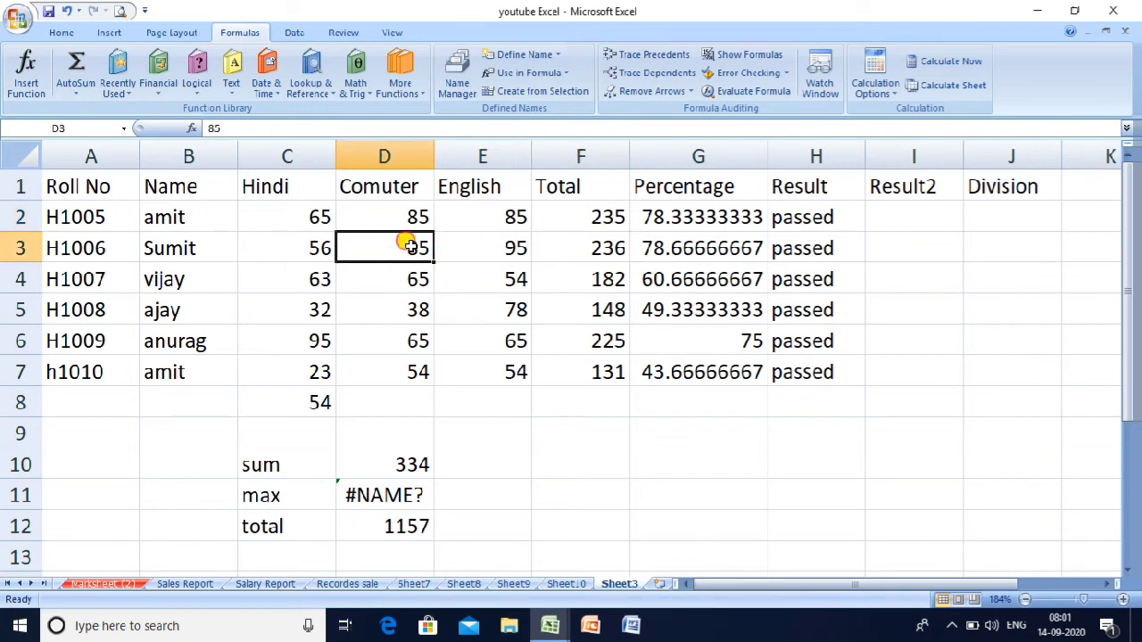
pyautogui.click(390, 287)
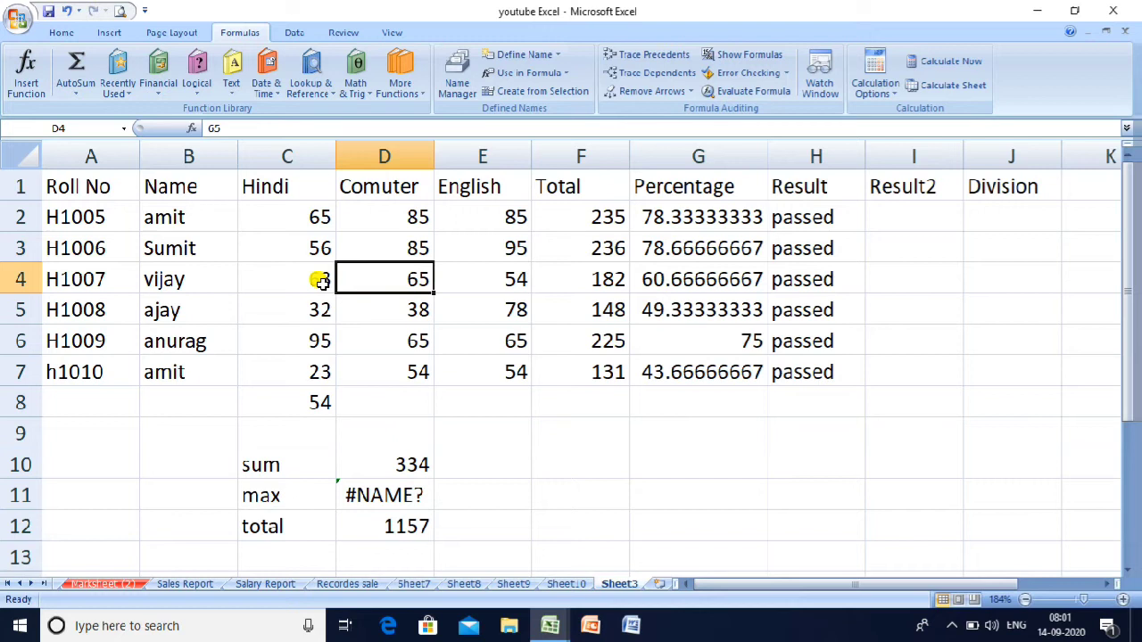
# Step: Trace the precedents of the total in F2 and examine the source mark cells in row 2
pyautogui.click(589, 215)
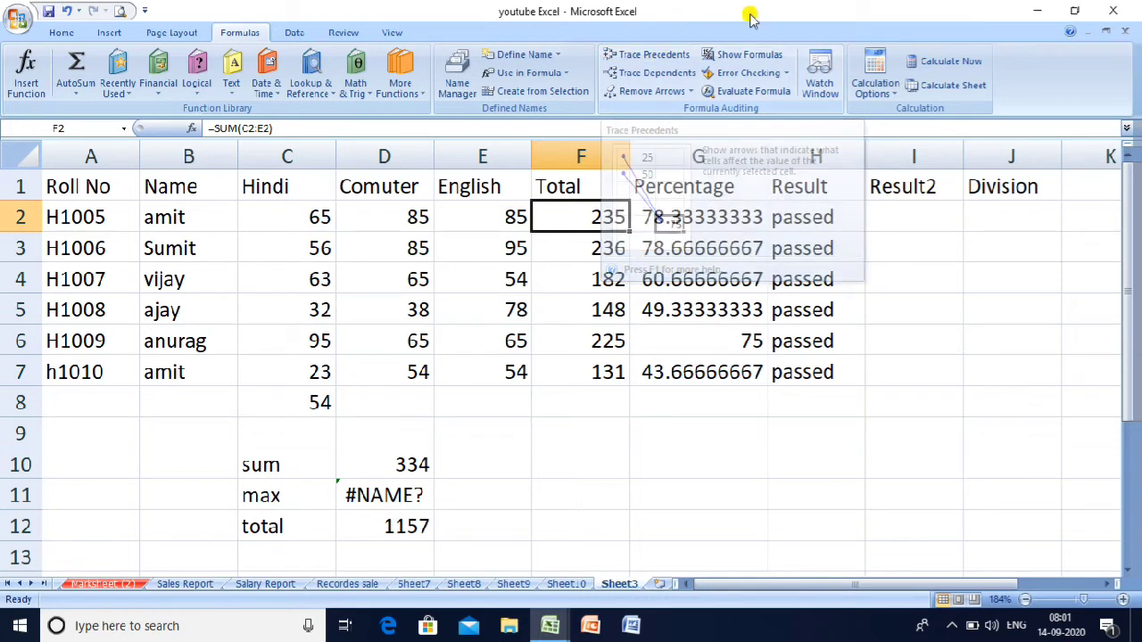
pyautogui.click(679, 57)
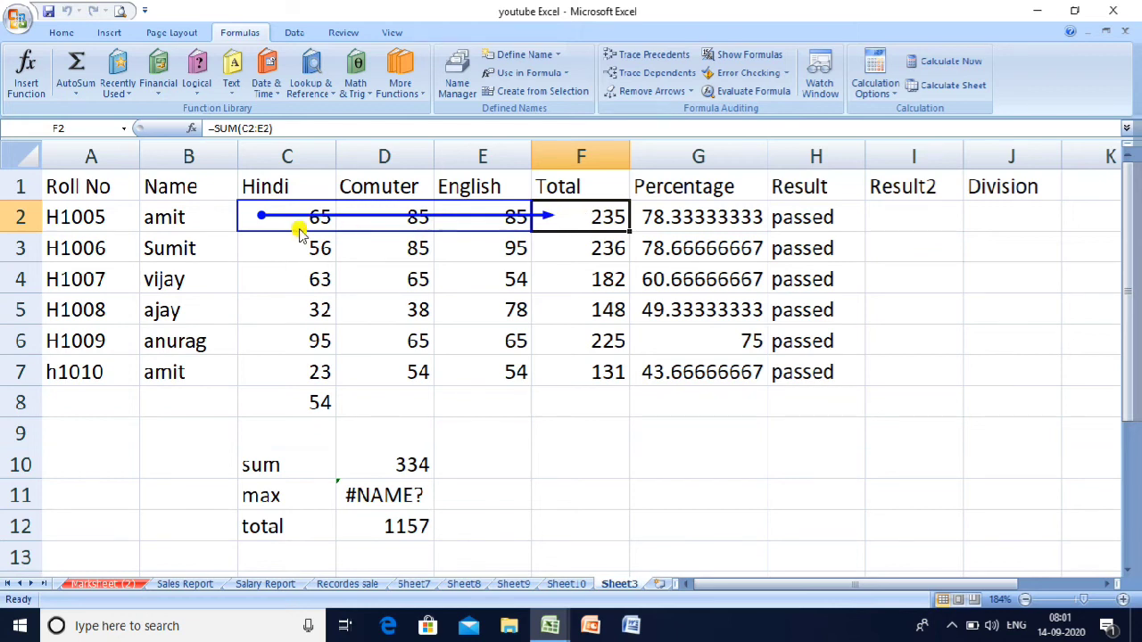
pyautogui.moveTo(564, 211); pyautogui.dragTo(476, 204)
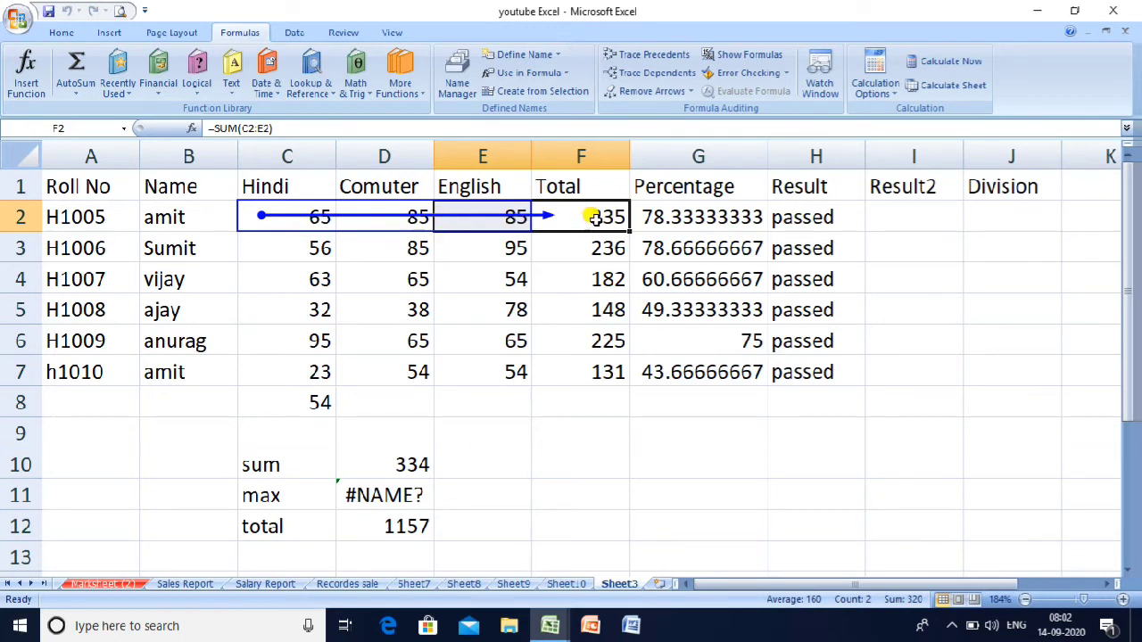
pyautogui.click(281, 206)
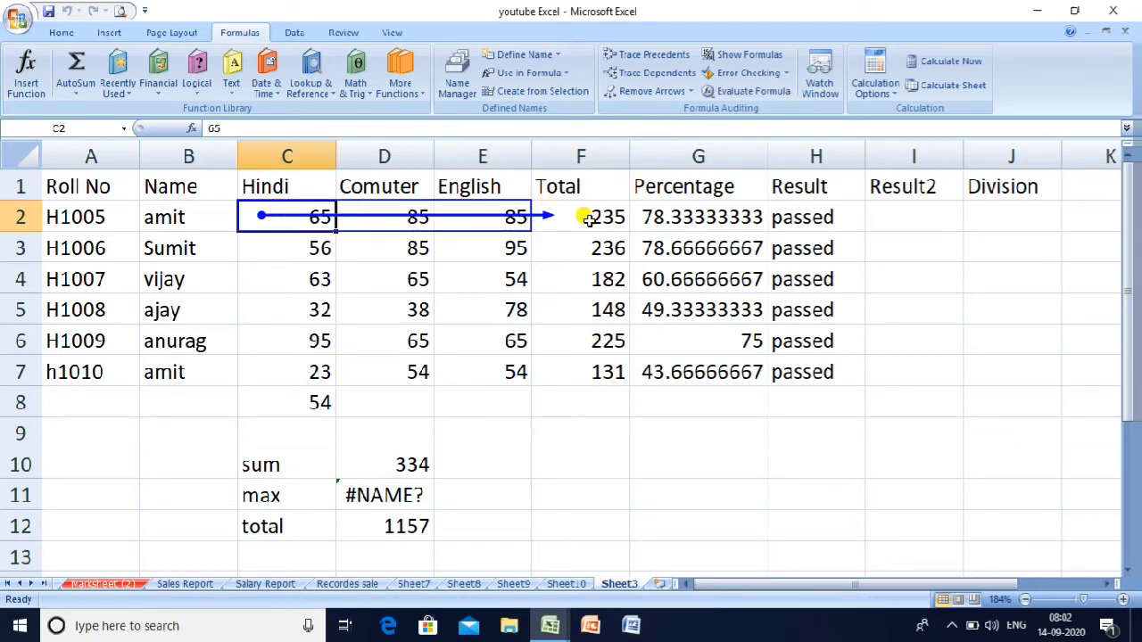
# Step: Trace the precedents of the formulas in D10 and D12, and remove all tracer arrows from the sheet
pyautogui.click(377, 466)
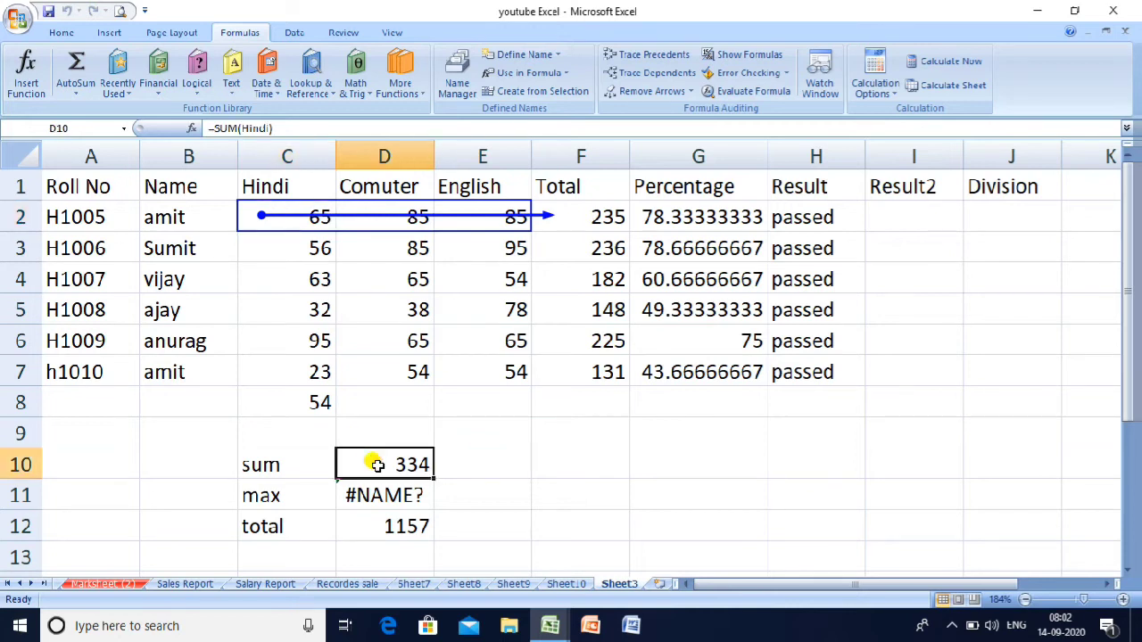
pyautogui.click(645, 57)
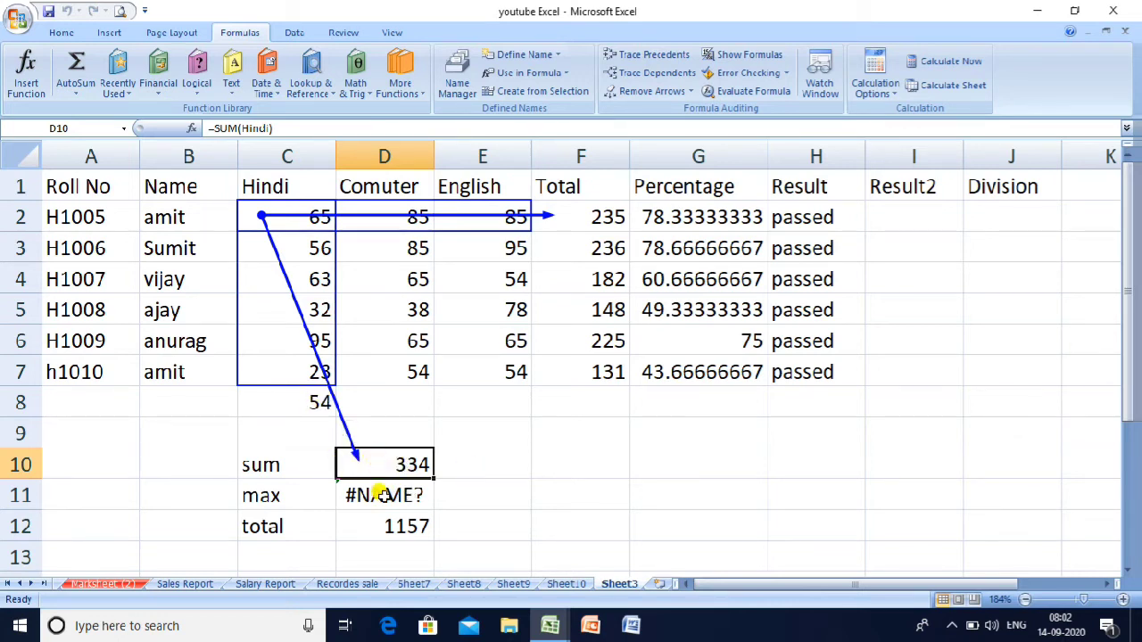
pyautogui.click(403, 524)
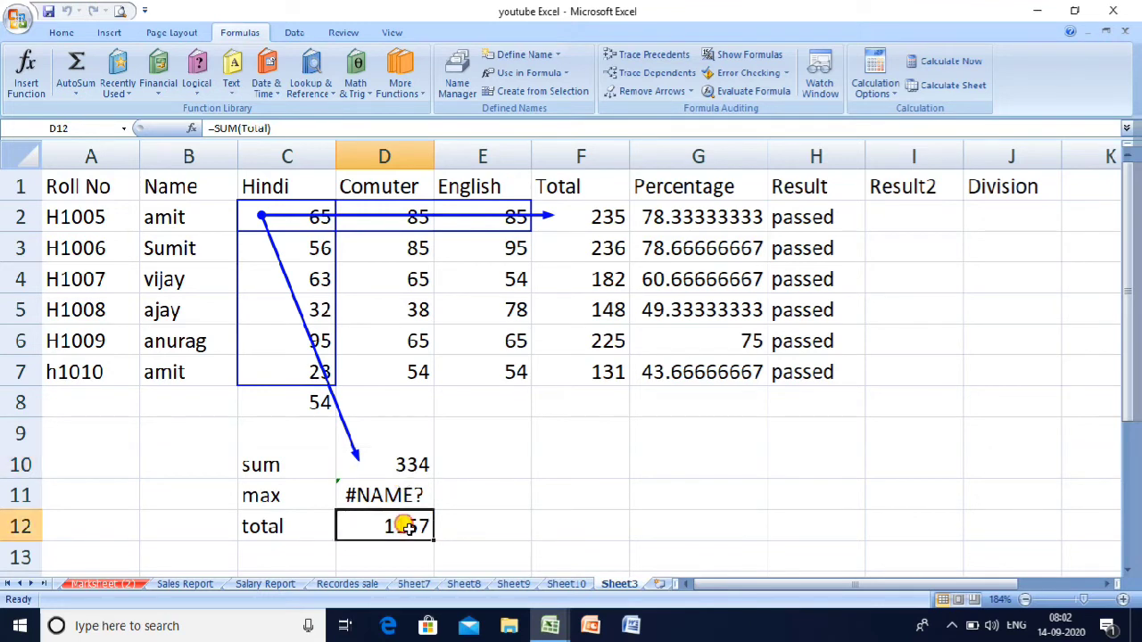
pyautogui.click(654, 55)
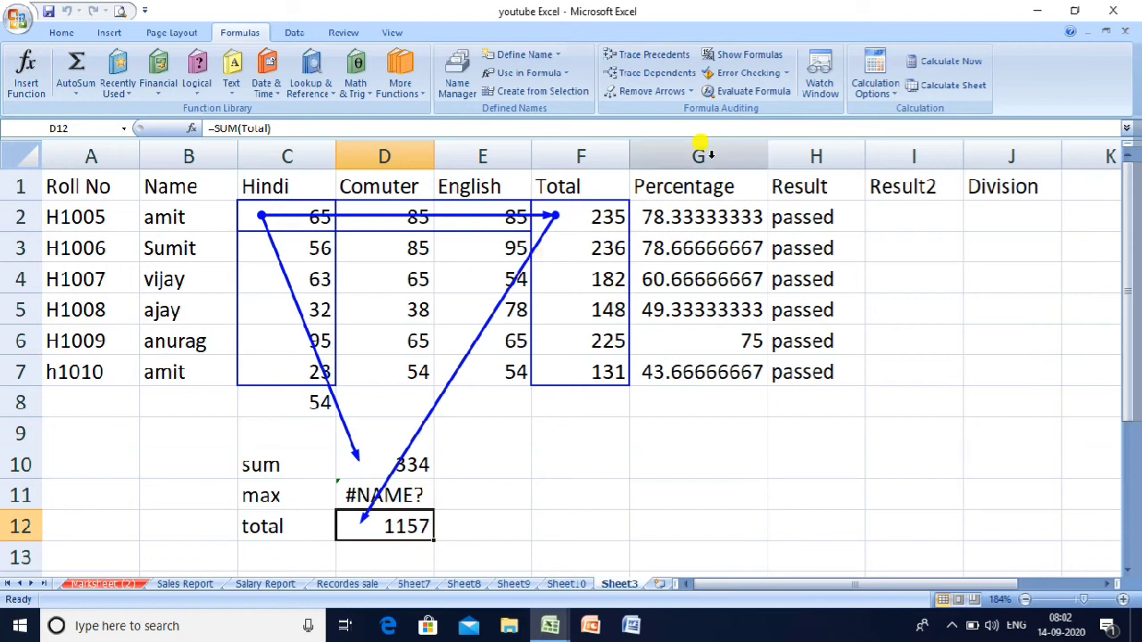
pyautogui.click(655, 95)
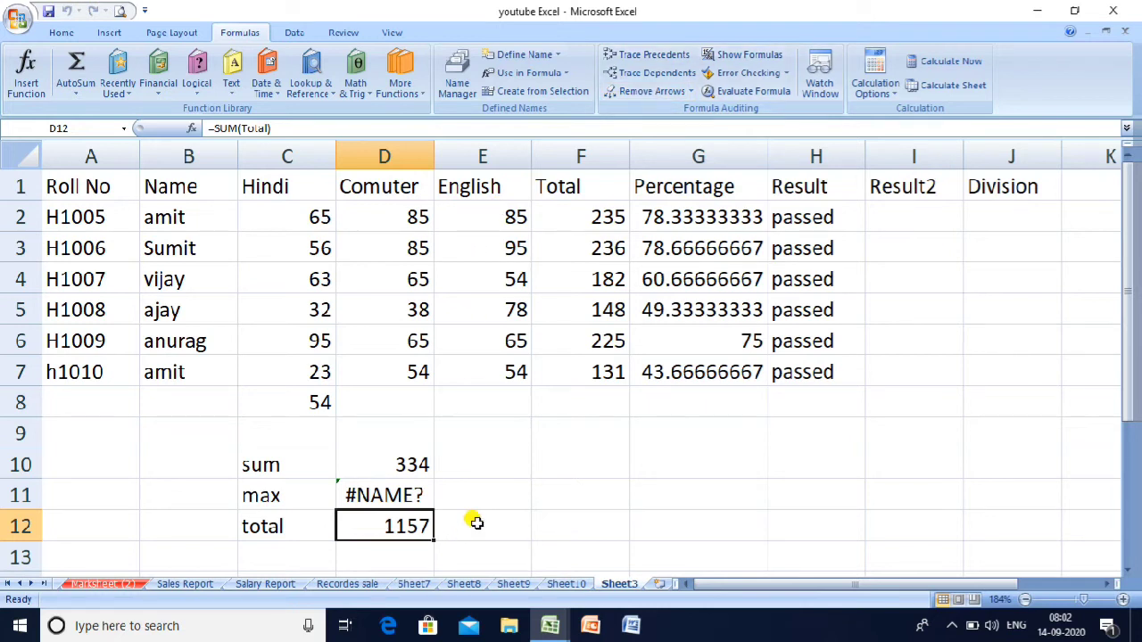
# Step: Enter the formula =D2+D9+E4+F3 in cell F9
pyautogui.click(546, 442)
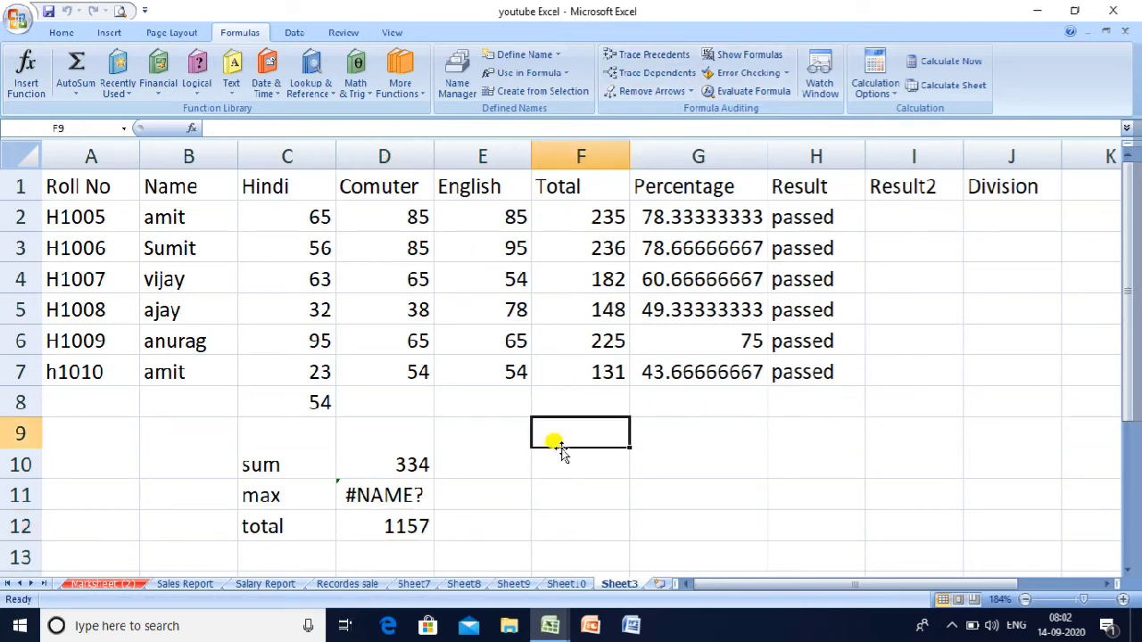
pyautogui.write('=')
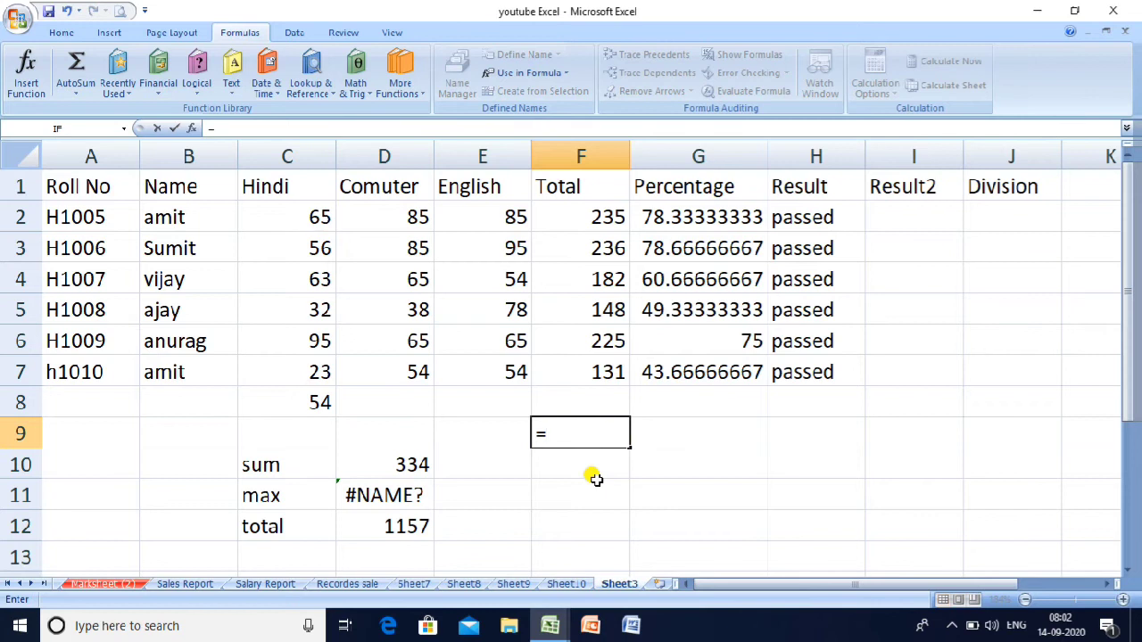
pyautogui.write('d')
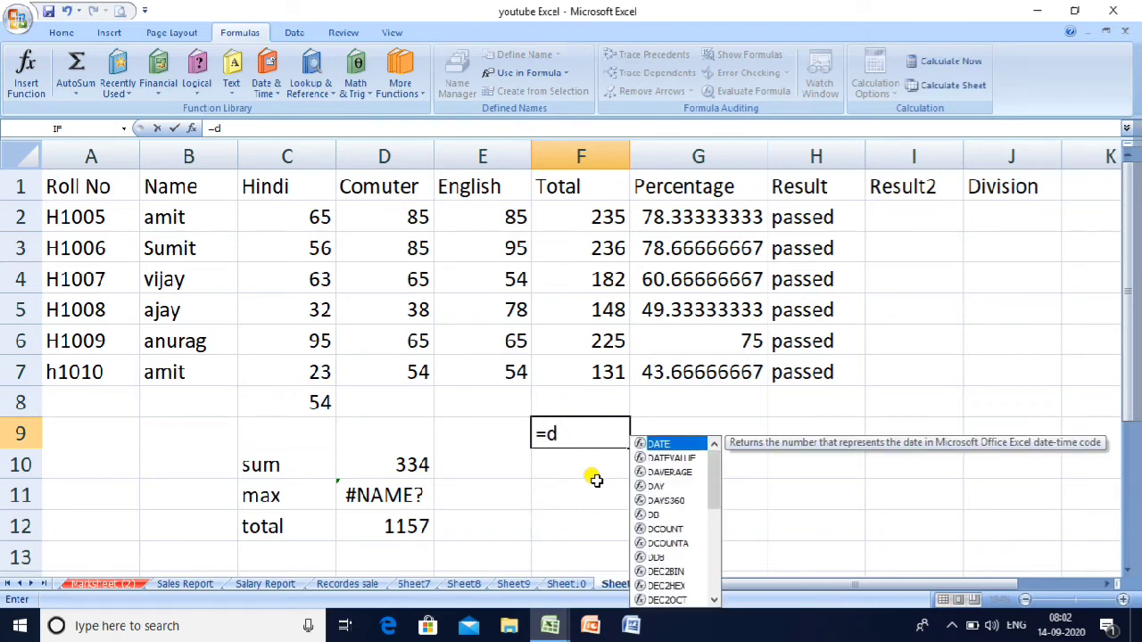
pyautogui.write('2')
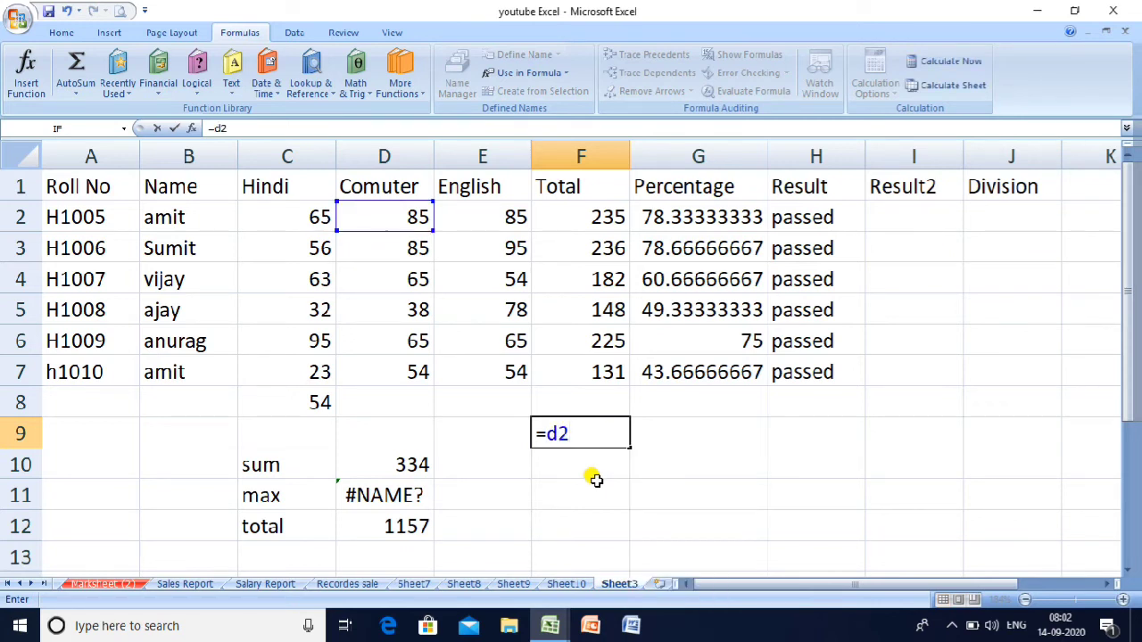
pyautogui.write('+g')
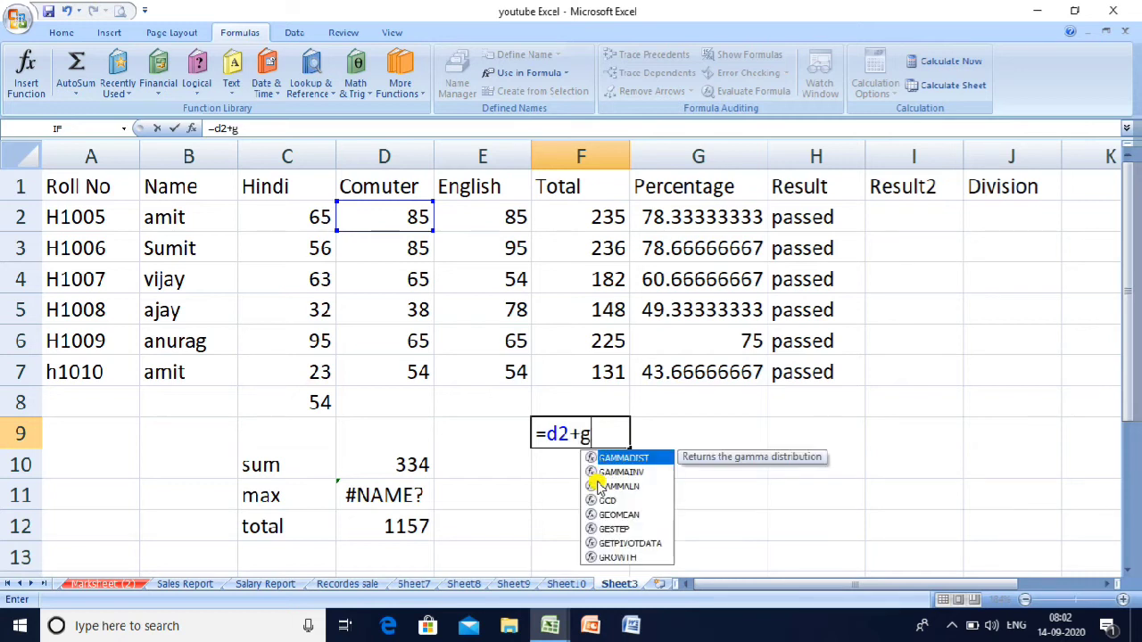
pyautogui.write('2')
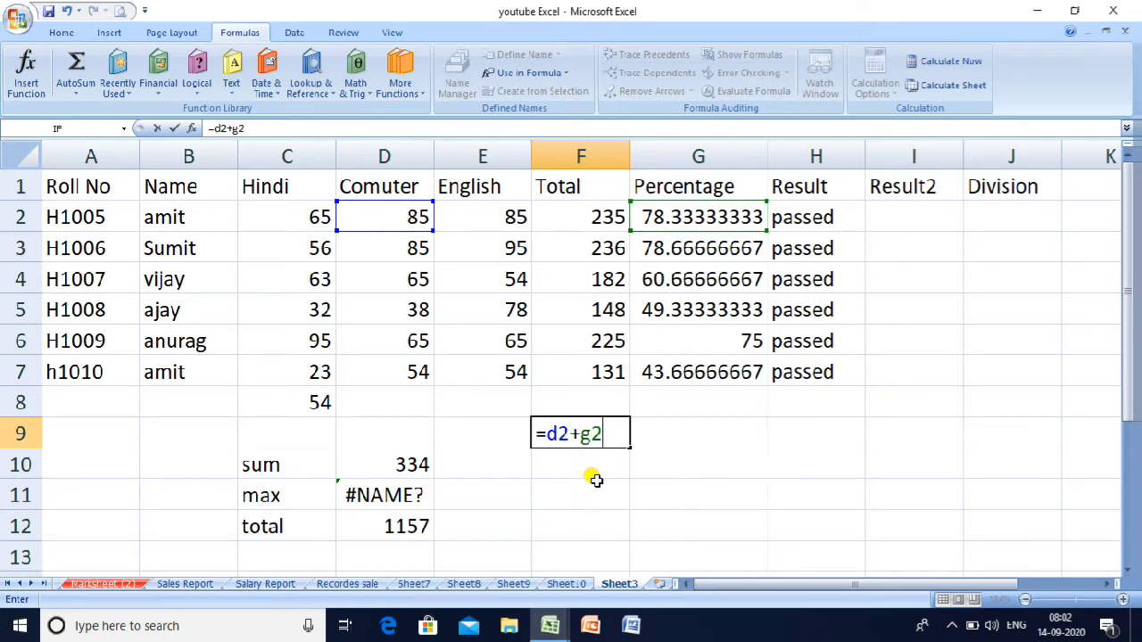
pyautogui.press('BackSpace')
pyautogui.press('BackSpace')
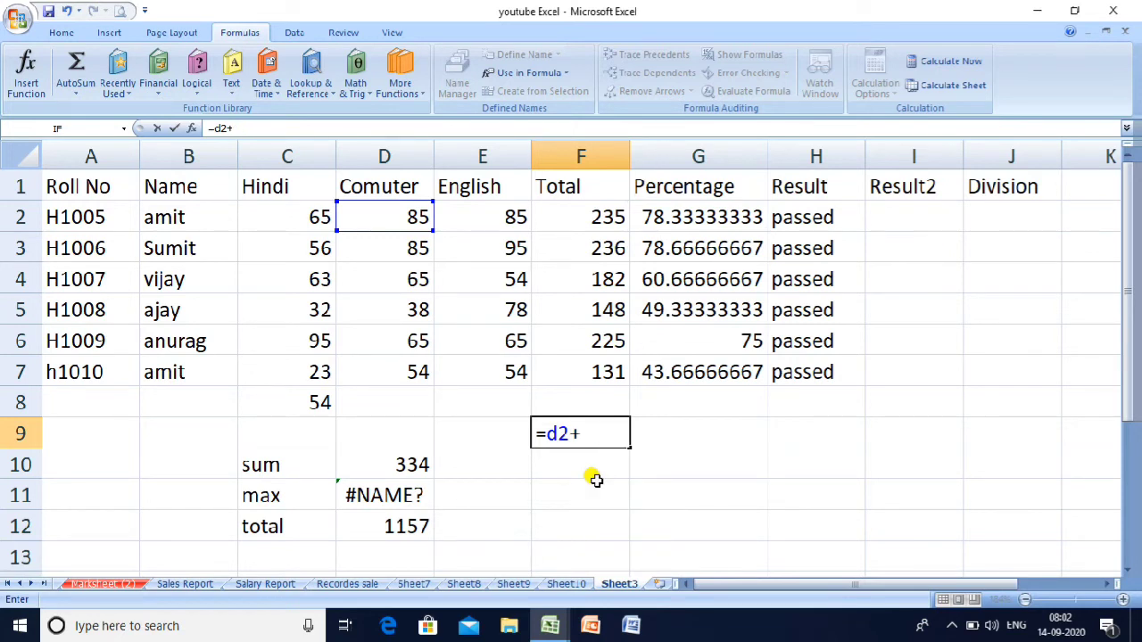
pyautogui.write('d')
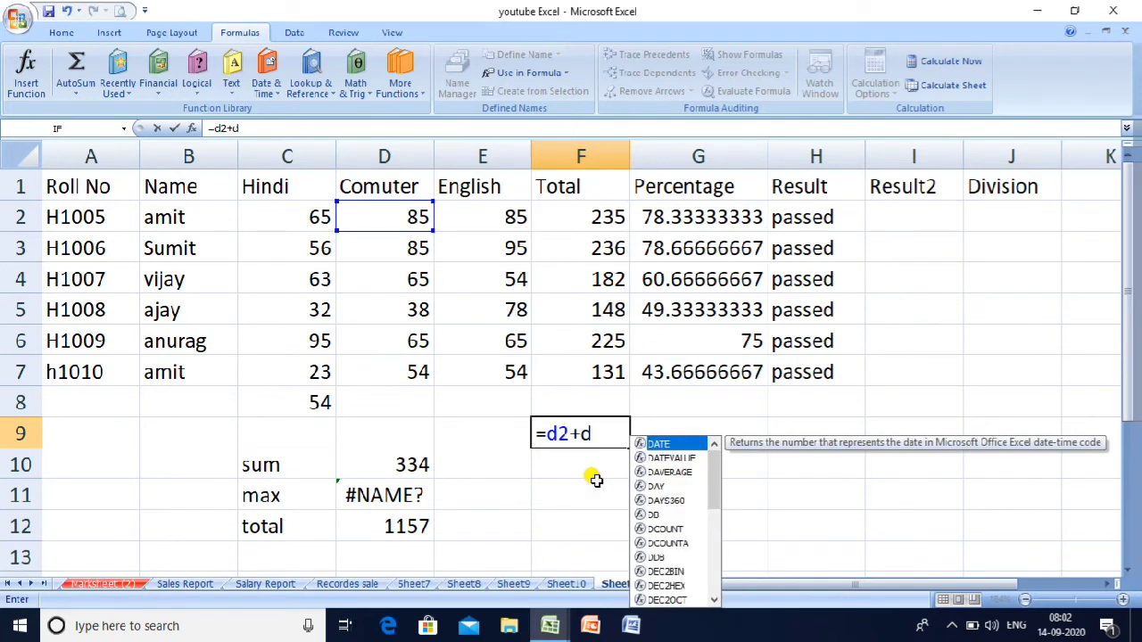
pyautogui.write('9')
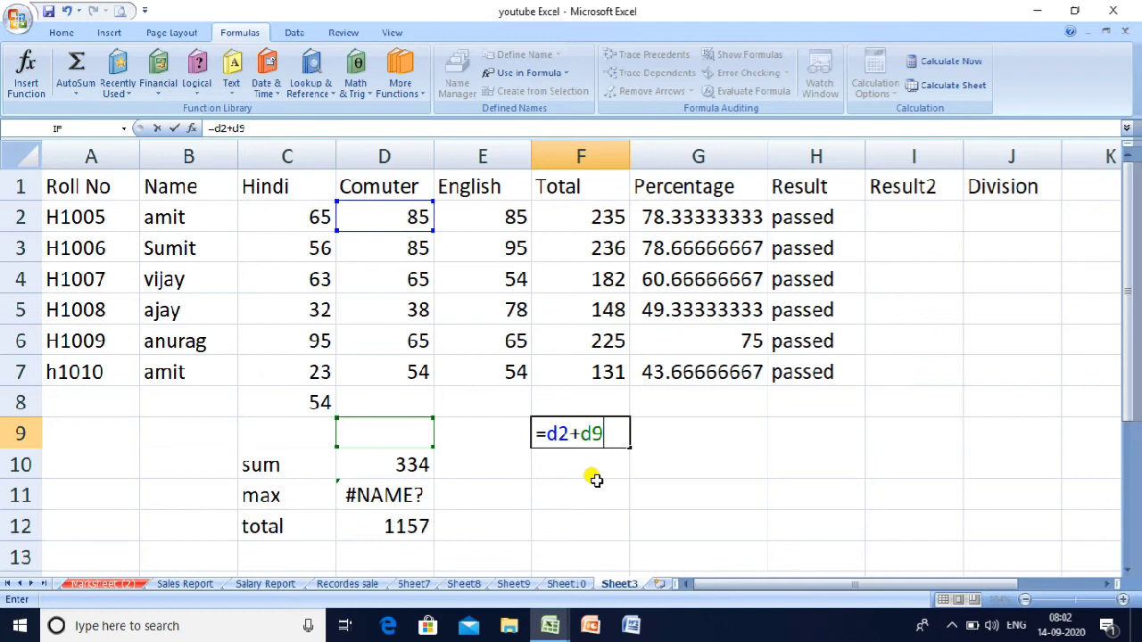
pyautogui.write('+e4')
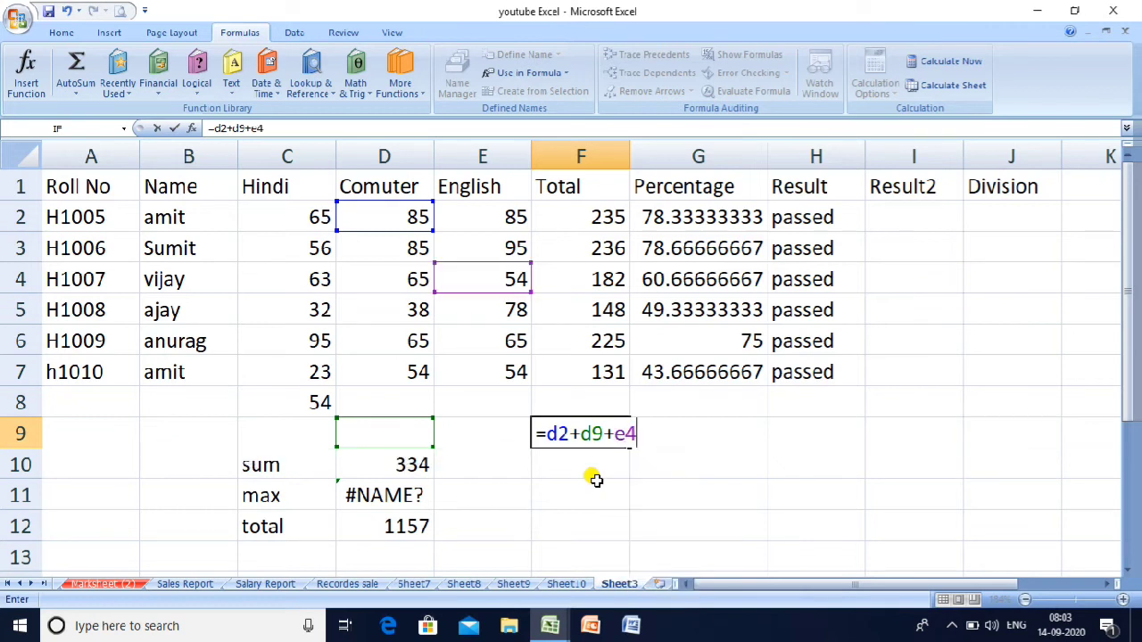
pyautogui.write('+f3')
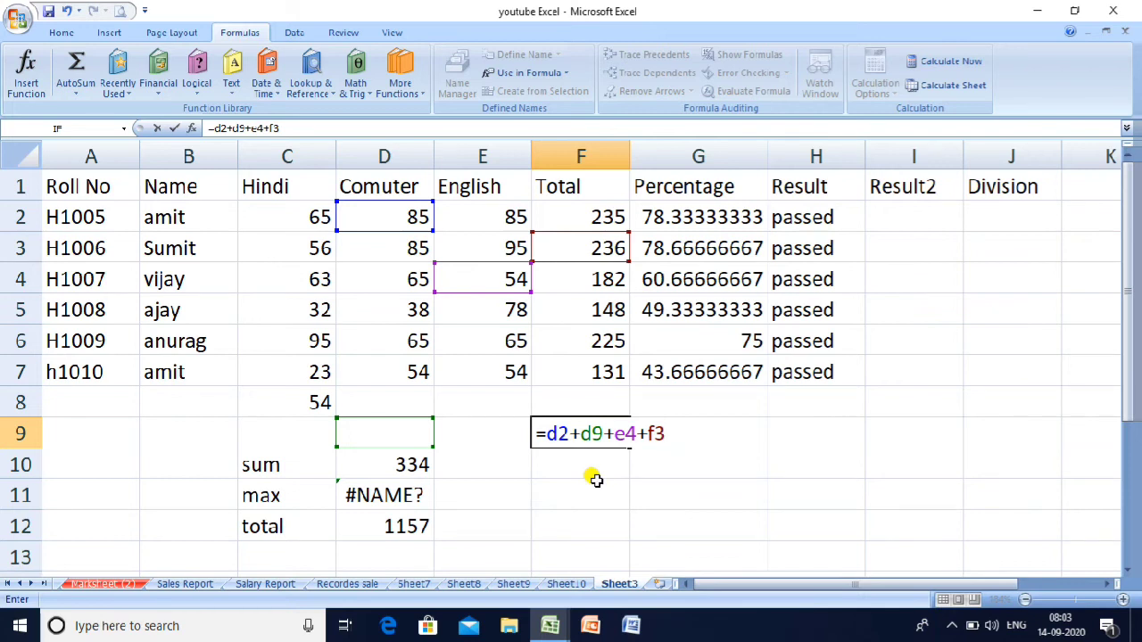
pyautogui.press('Return')
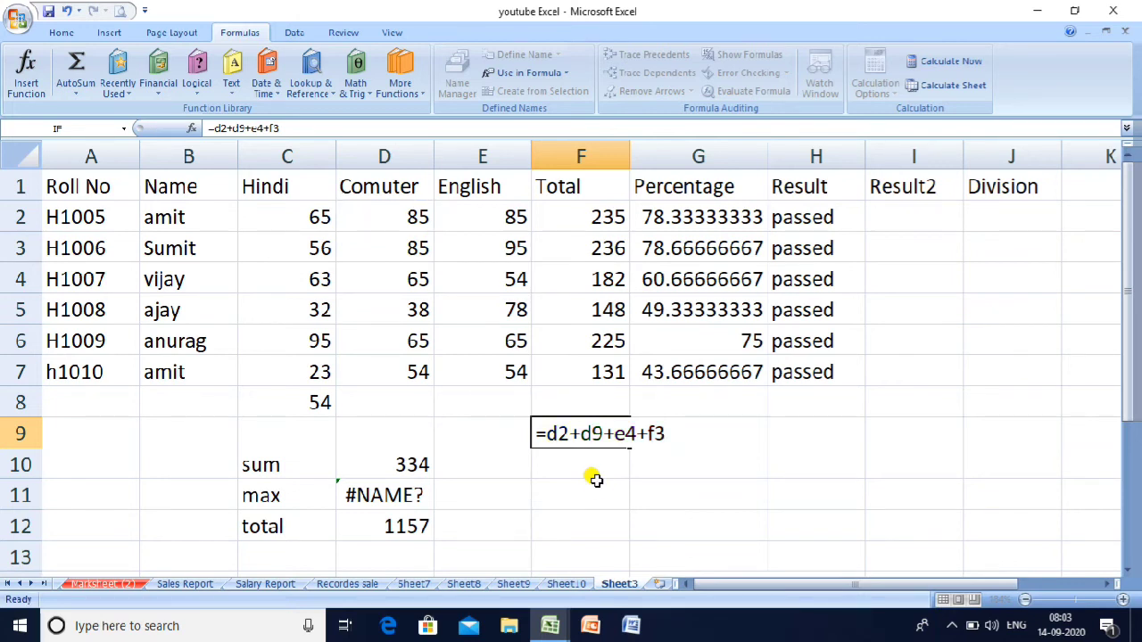
# Step: Trace the precedents of the formula in F9 and enter 45 in its empty source cell D9
pyautogui.press('Up')
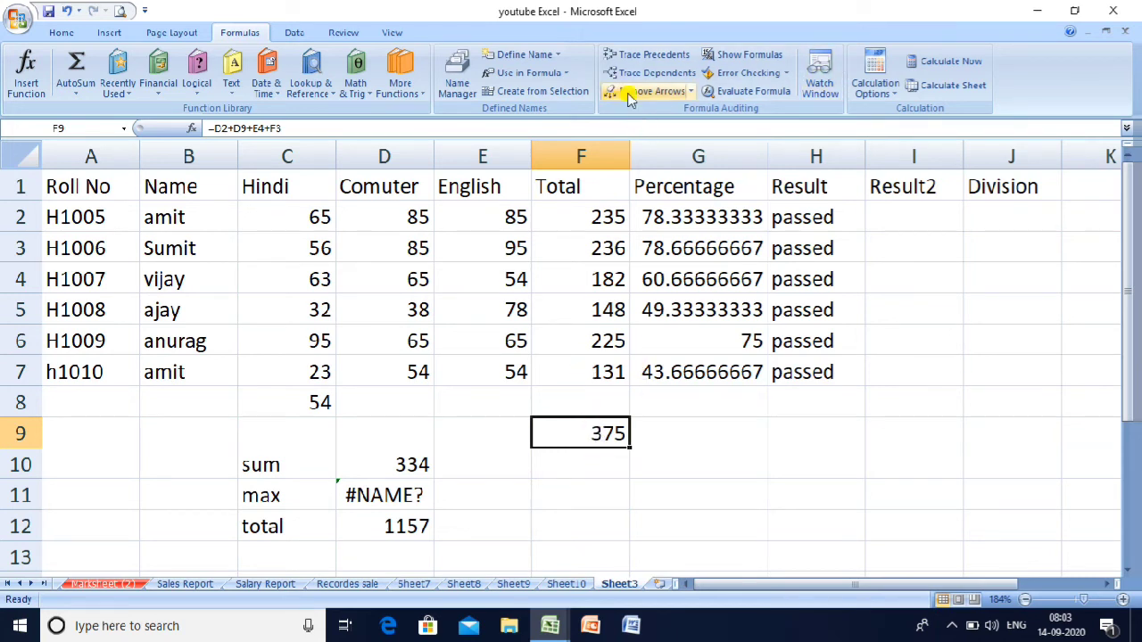
pyautogui.click(629, 58)
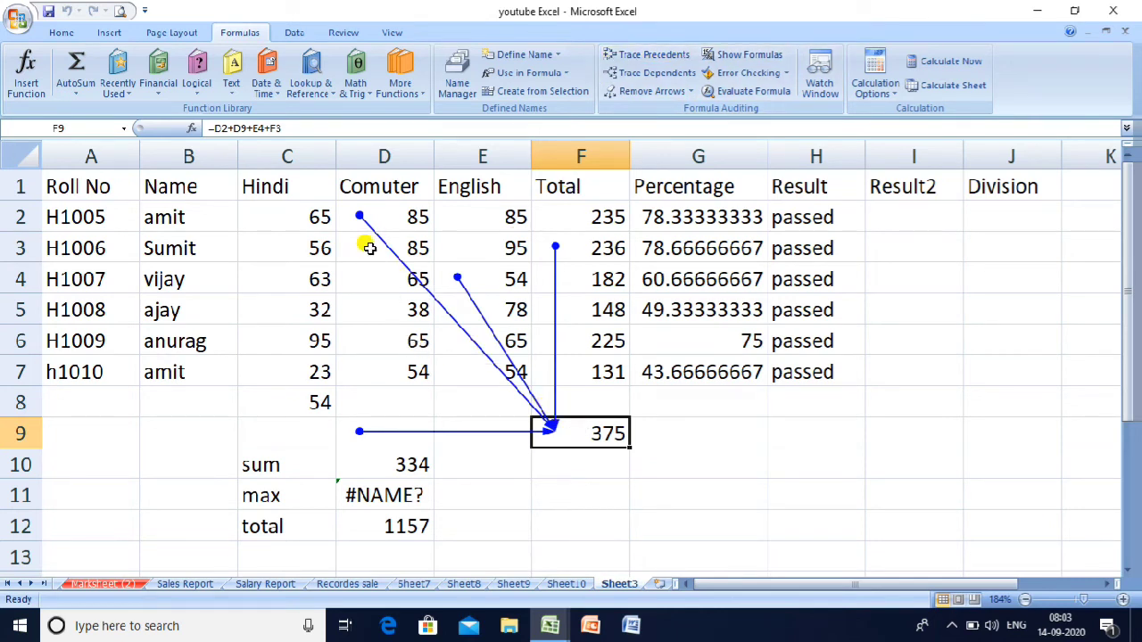
pyautogui.click(356, 429)
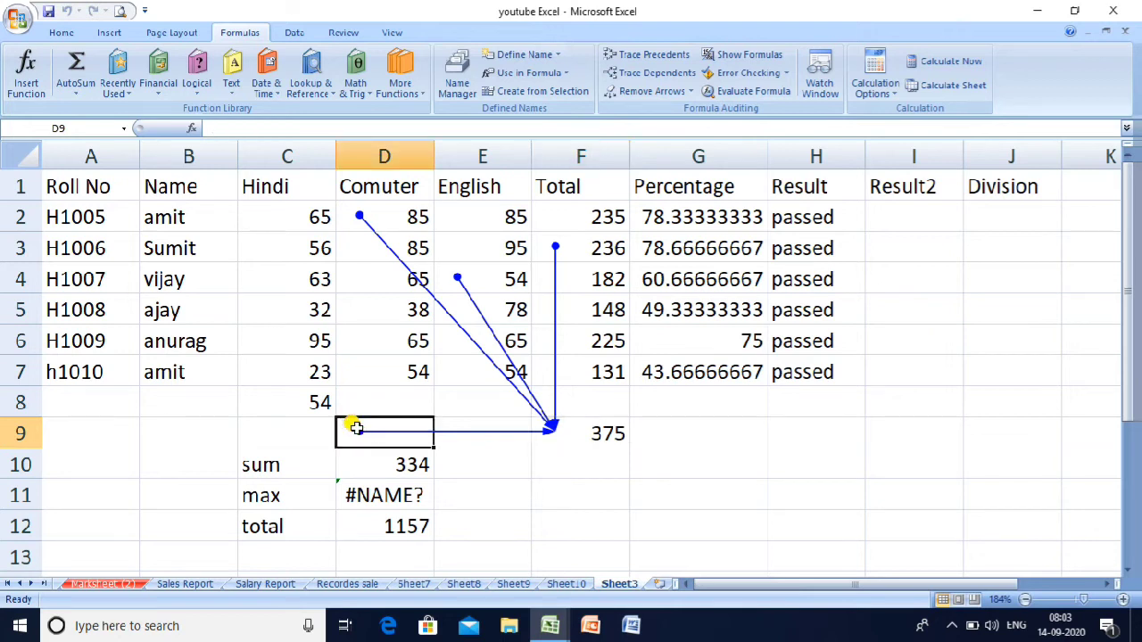
pyautogui.write('45')
pyautogui.press('Return')
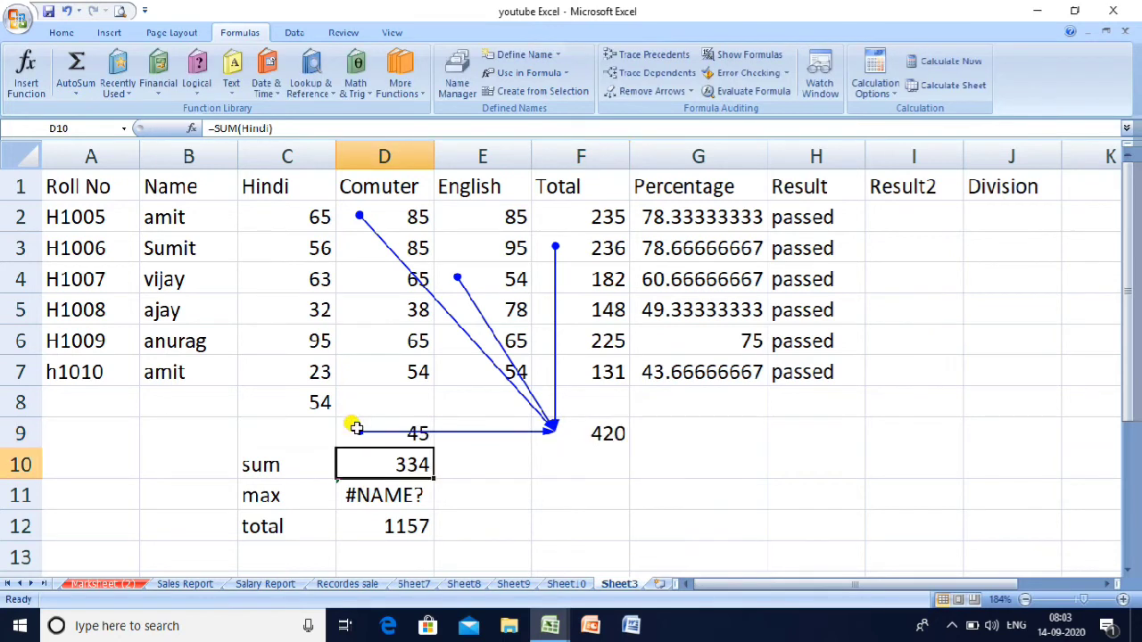
# Step: Recheck the formula in F9 and remove all tracer arrows from the sheet
pyautogui.click(574, 428)
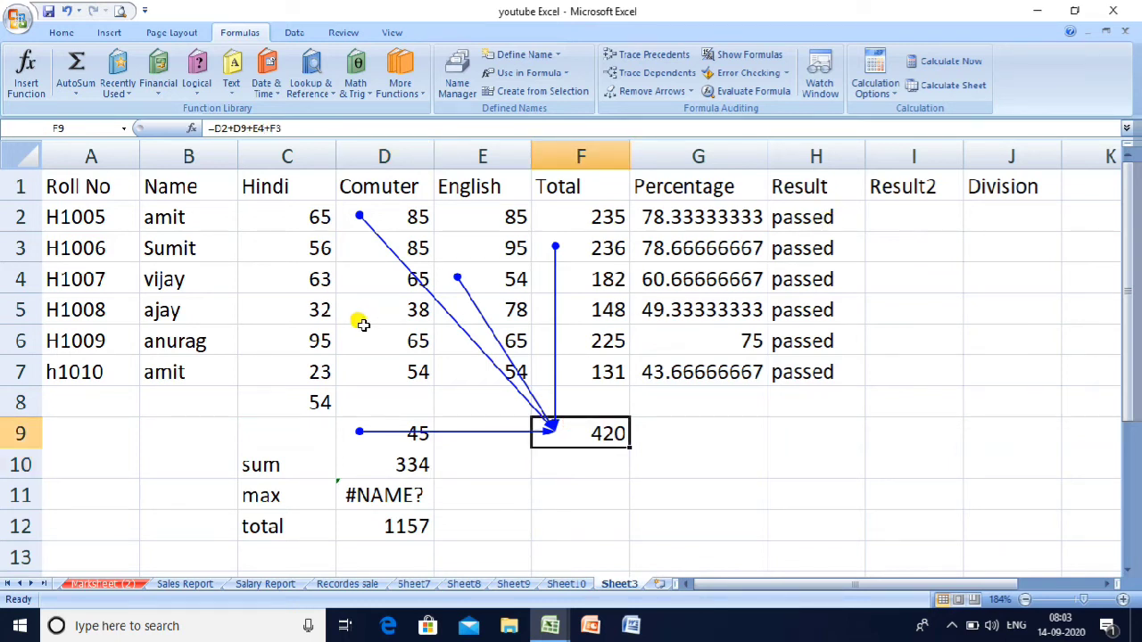
pyautogui.click(298, 250)
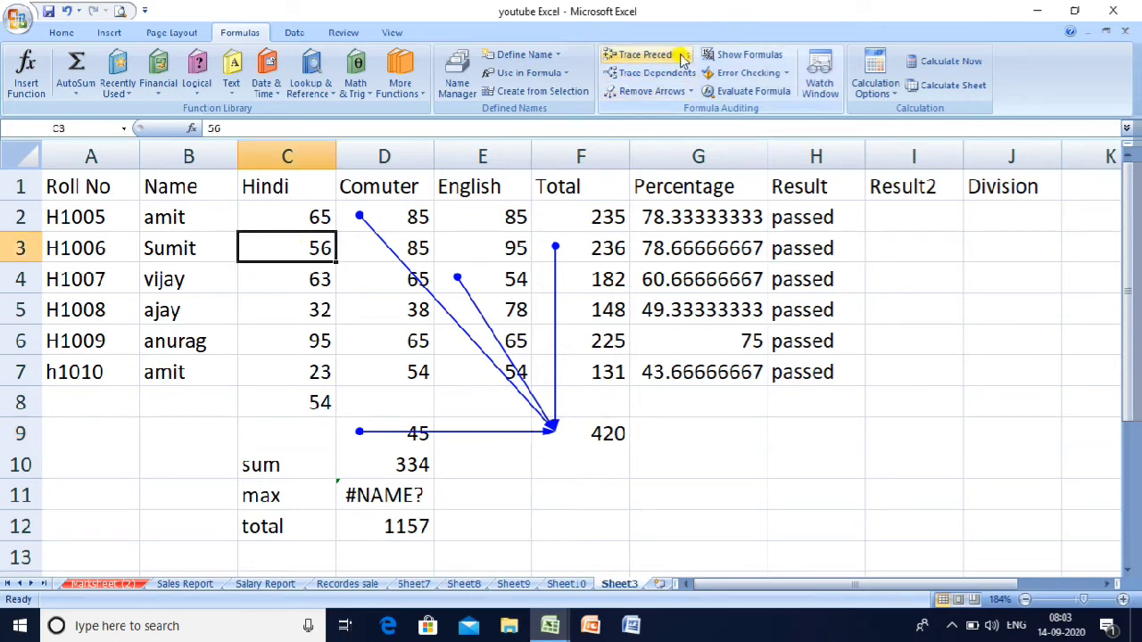
pyautogui.click(665, 96)
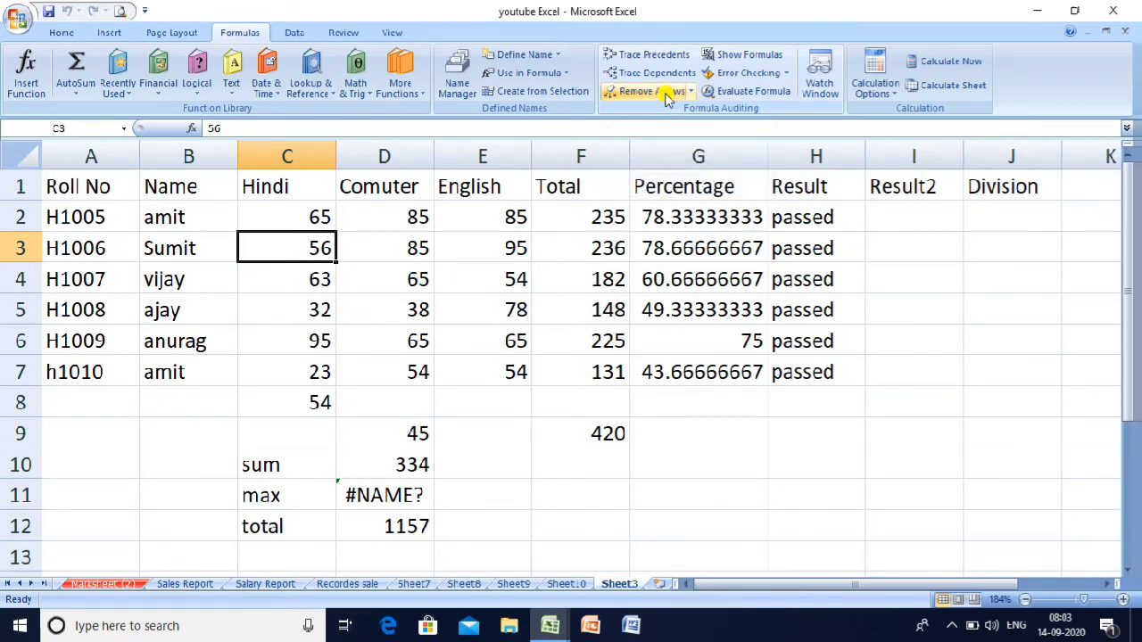
# Step: Change the total formula in F2 to sum the range C2:E3 and trace its precedents
pyautogui.click(576, 212)
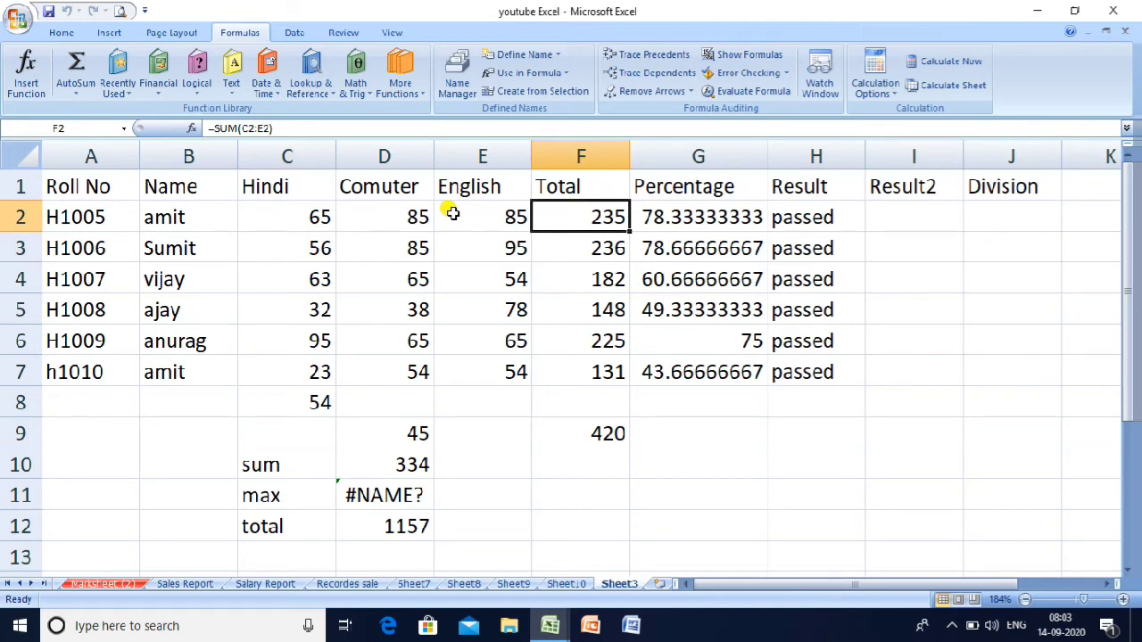
pyautogui.click(268, 132)
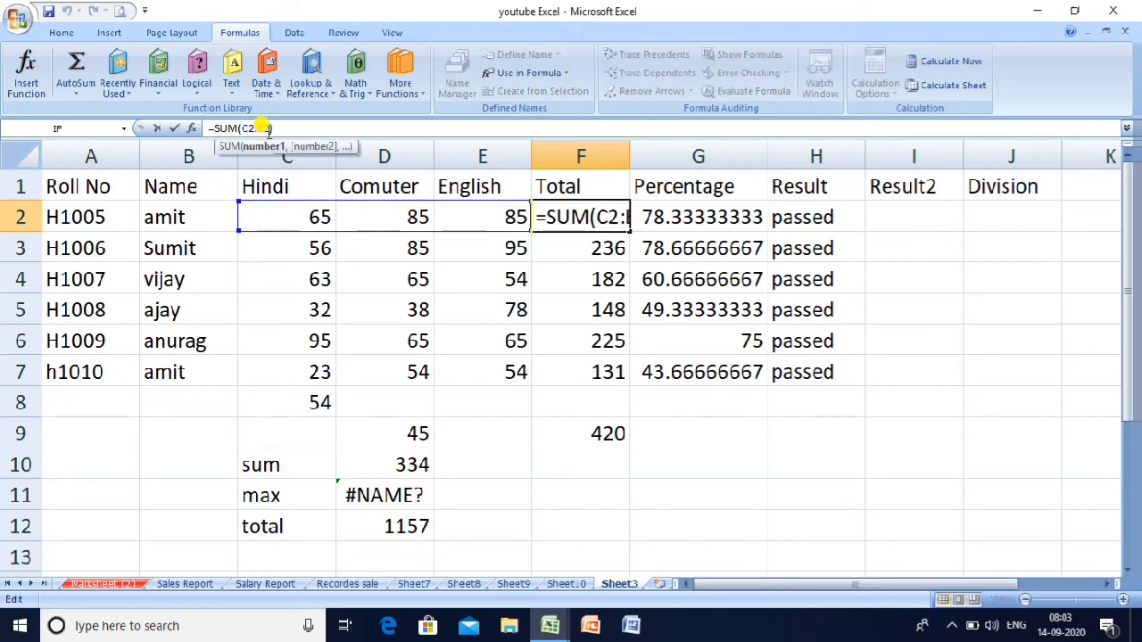
pyautogui.press('BackSpace')
pyautogui.write('3')
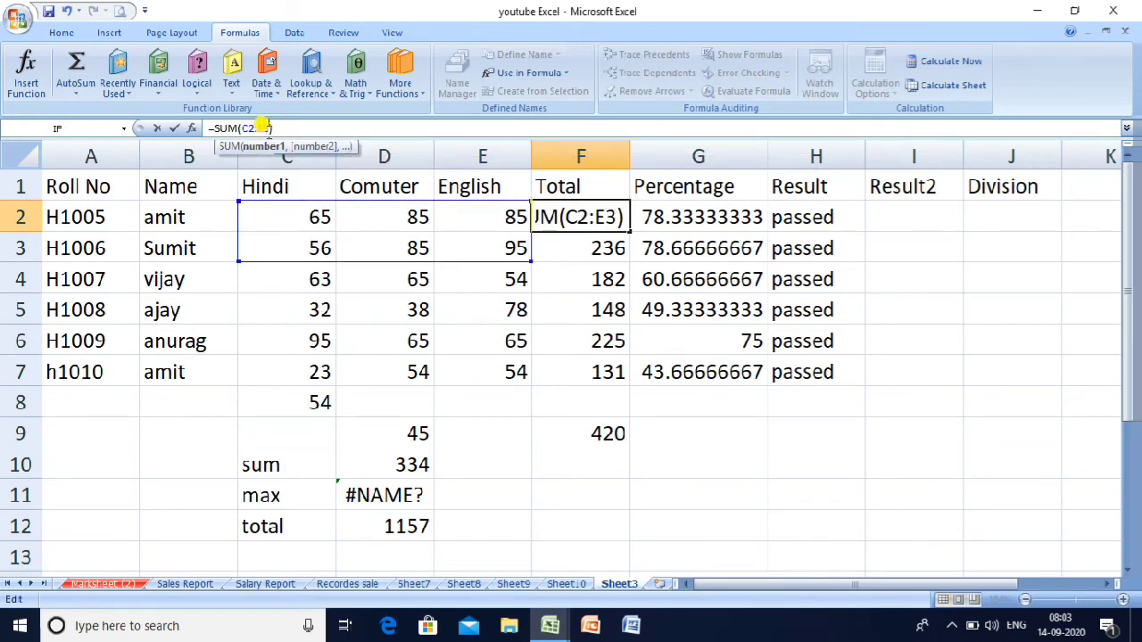
pyautogui.press('Return')
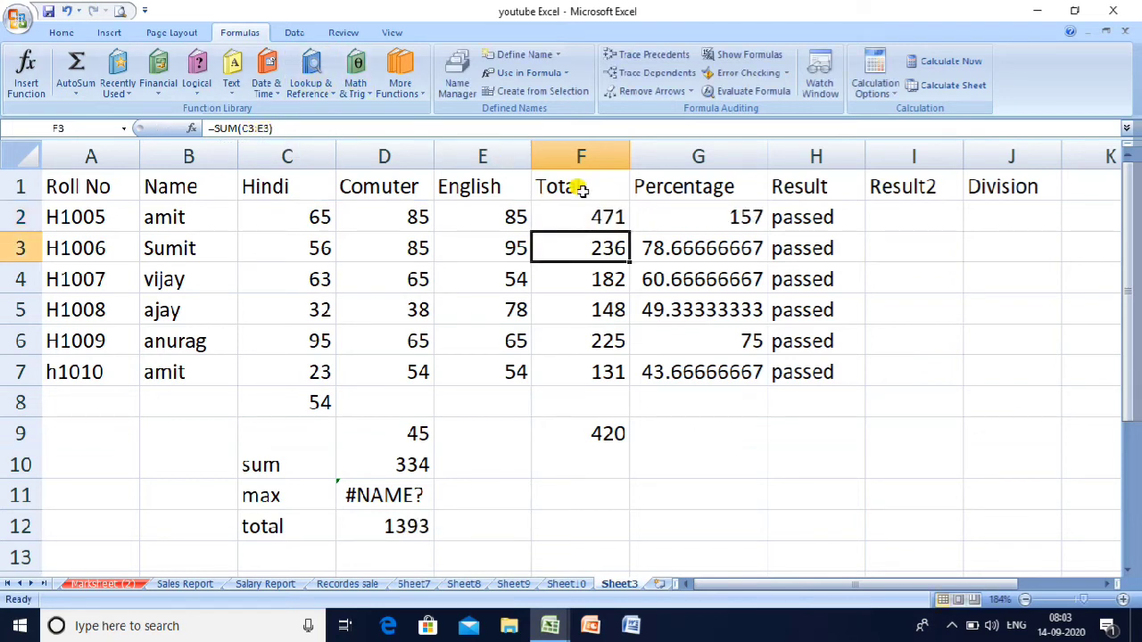
pyautogui.click(585, 217)
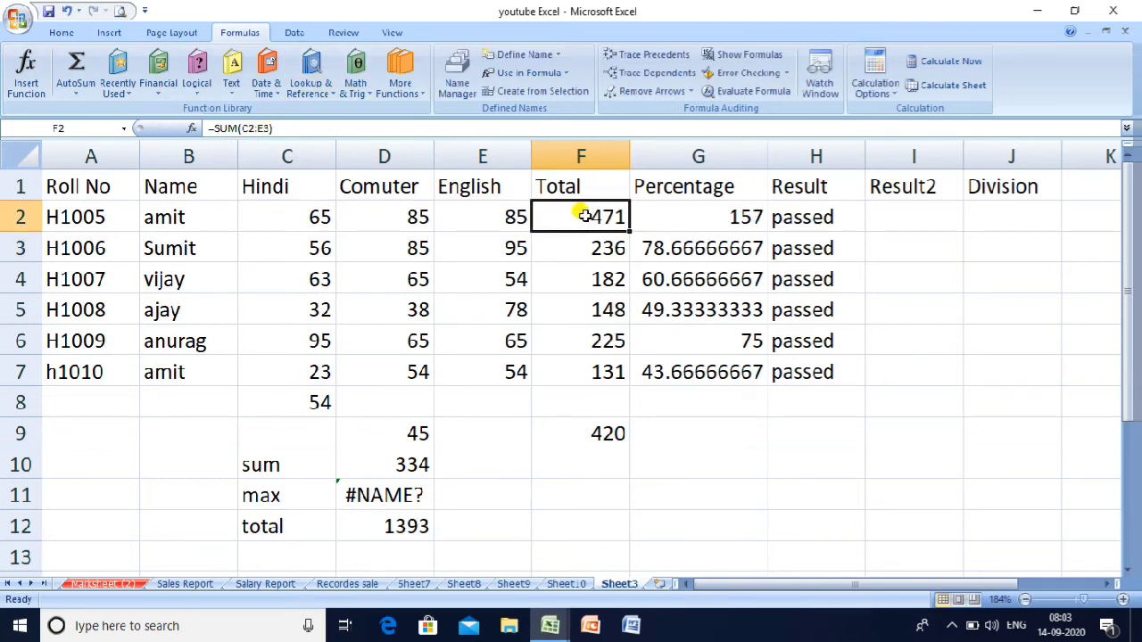
pyautogui.click(644, 56)
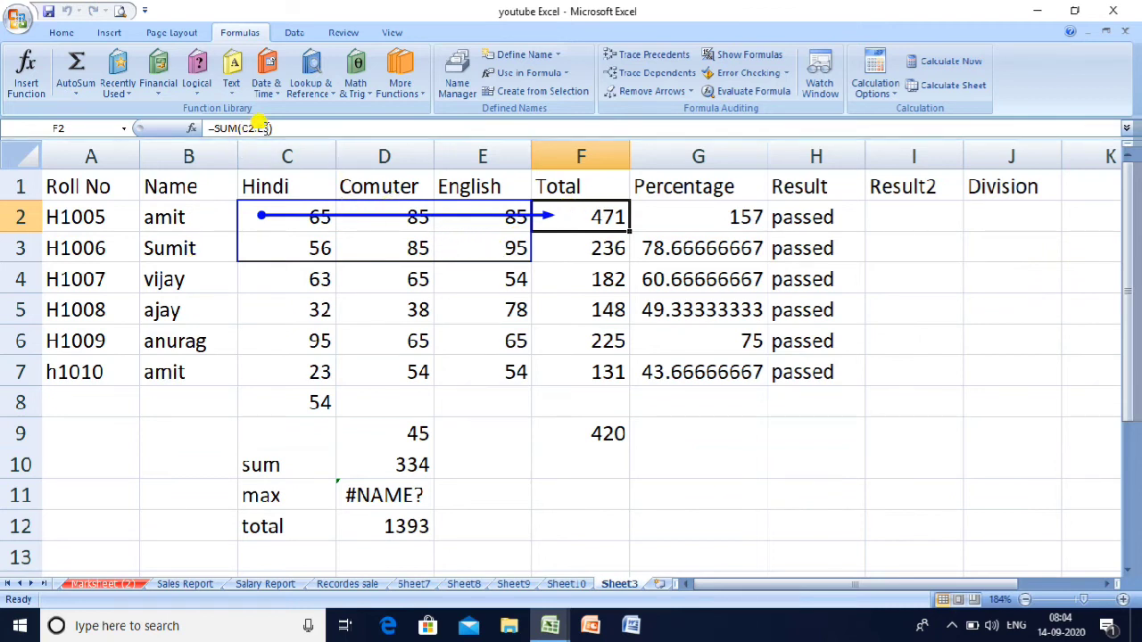
# Step: Set the SUM range of the total formula in F2 back to C2:E2
pyautogui.click(260, 127)
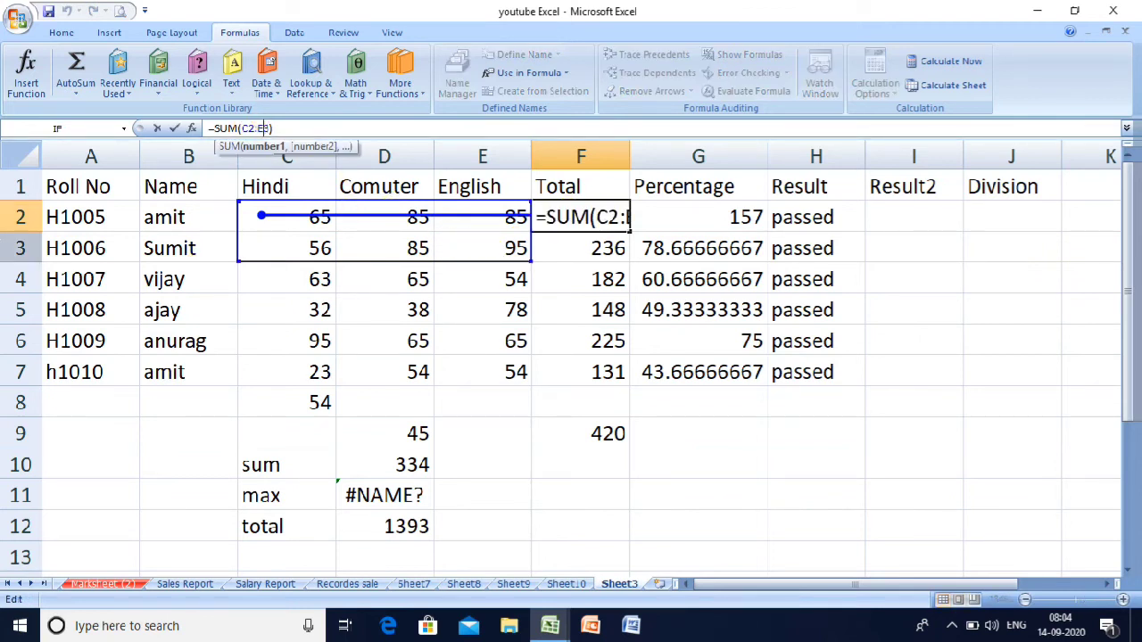
pyautogui.click(21, 248)
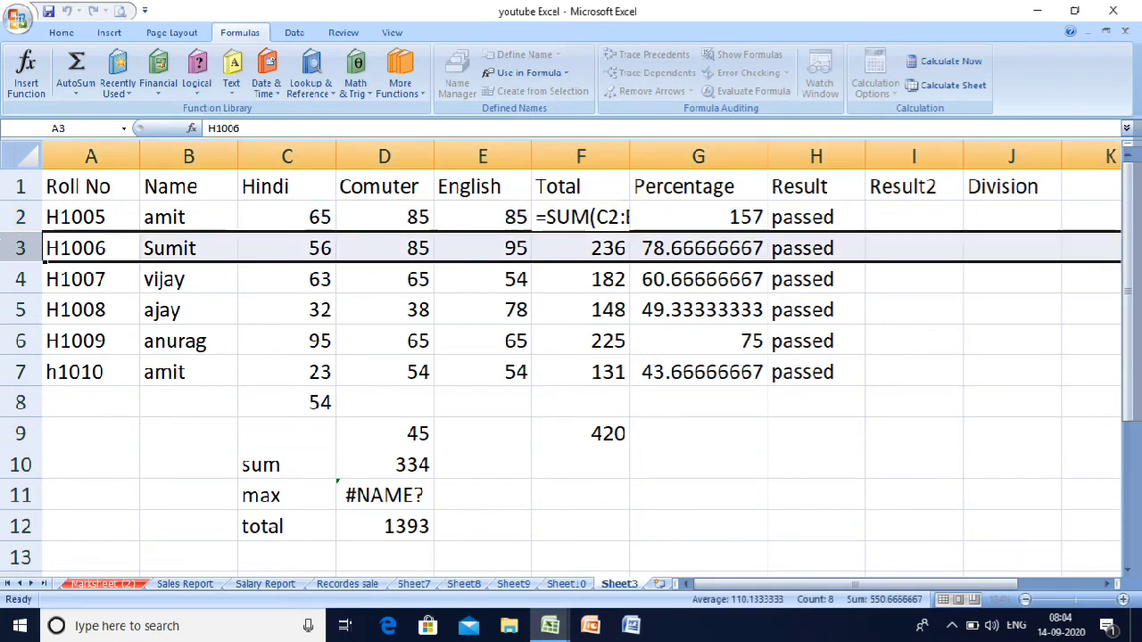
pyautogui.doubleClick(593, 209)
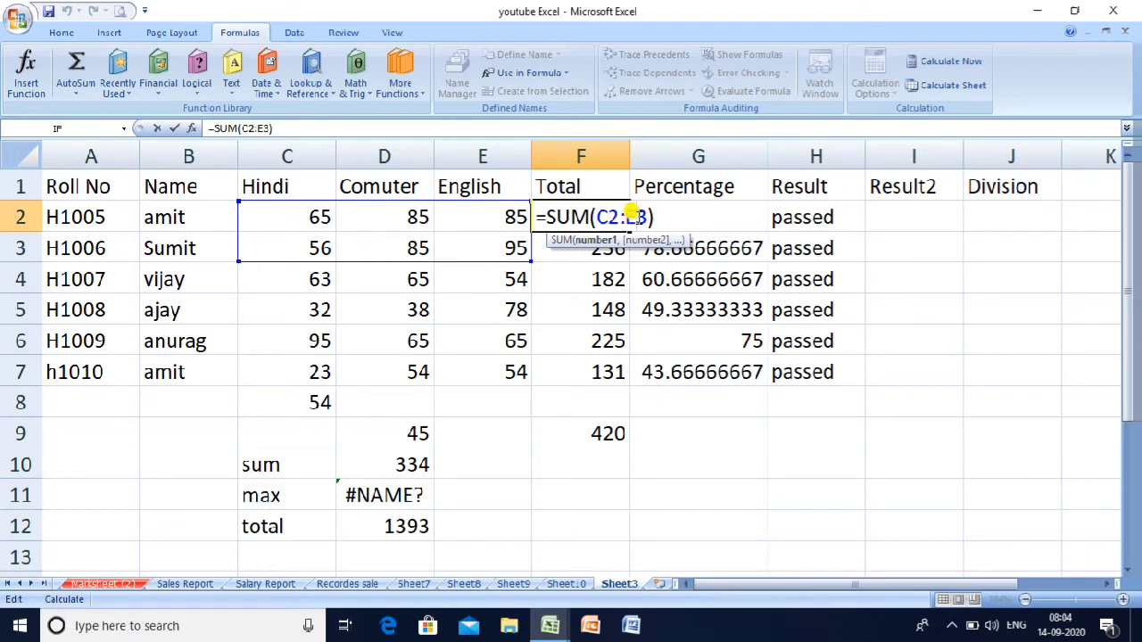
pyautogui.press('BackSpace')
pyautogui.write('2')
pyautogui.press('Return')
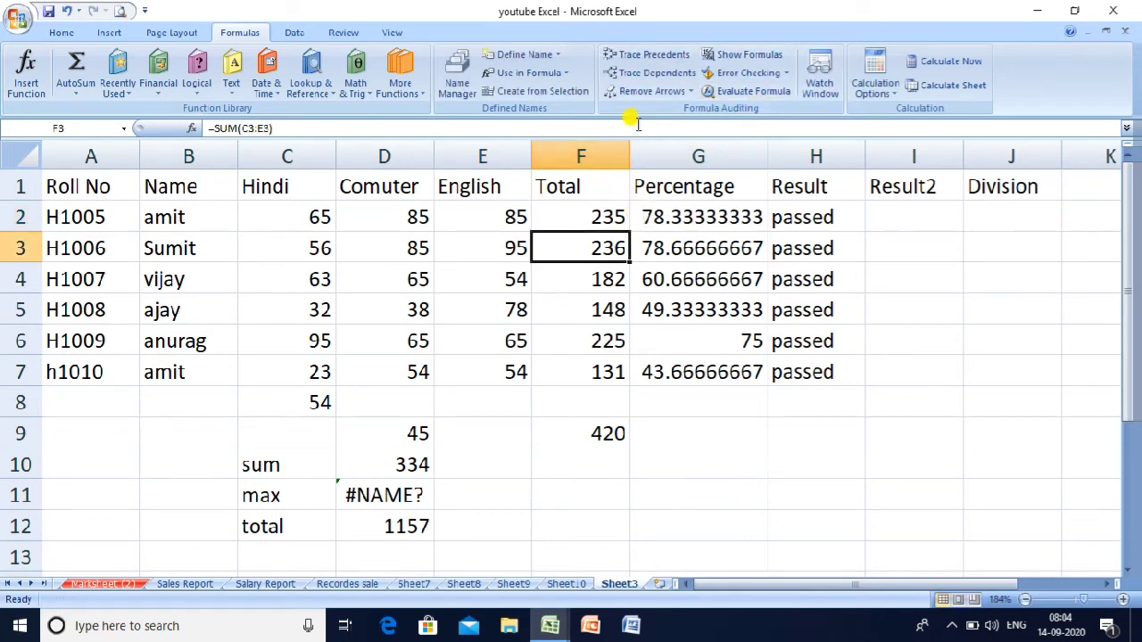
# Step: Trace the dependents of the total in F3 and the Hindi mark in C3, and remove all tracer arrows
pyautogui.click(641, 79)
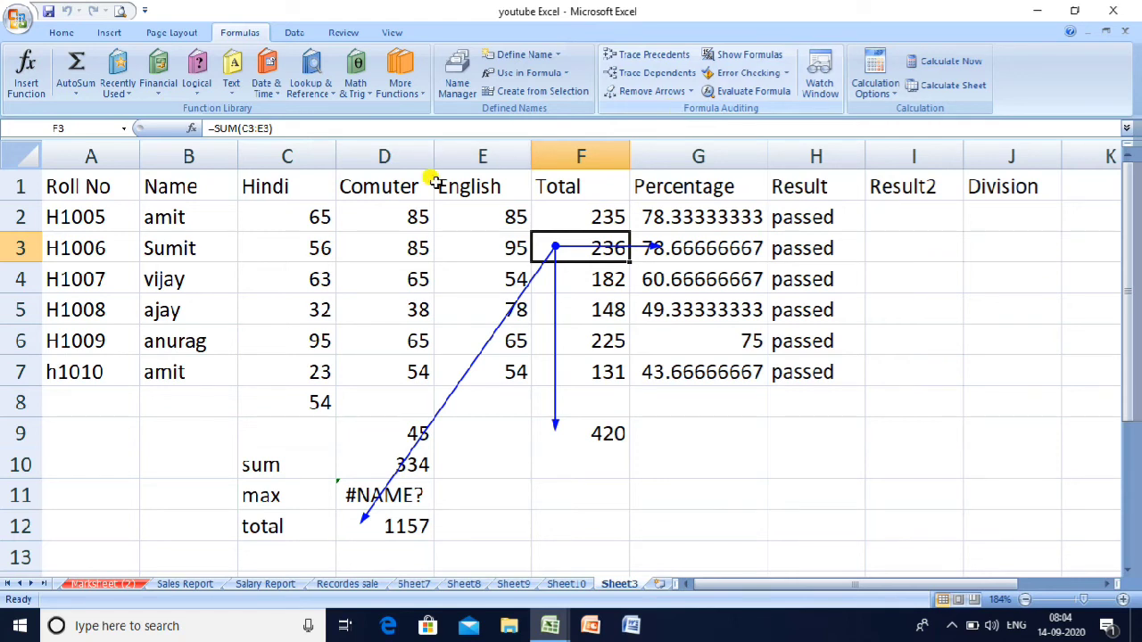
pyautogui.click(299, 249)
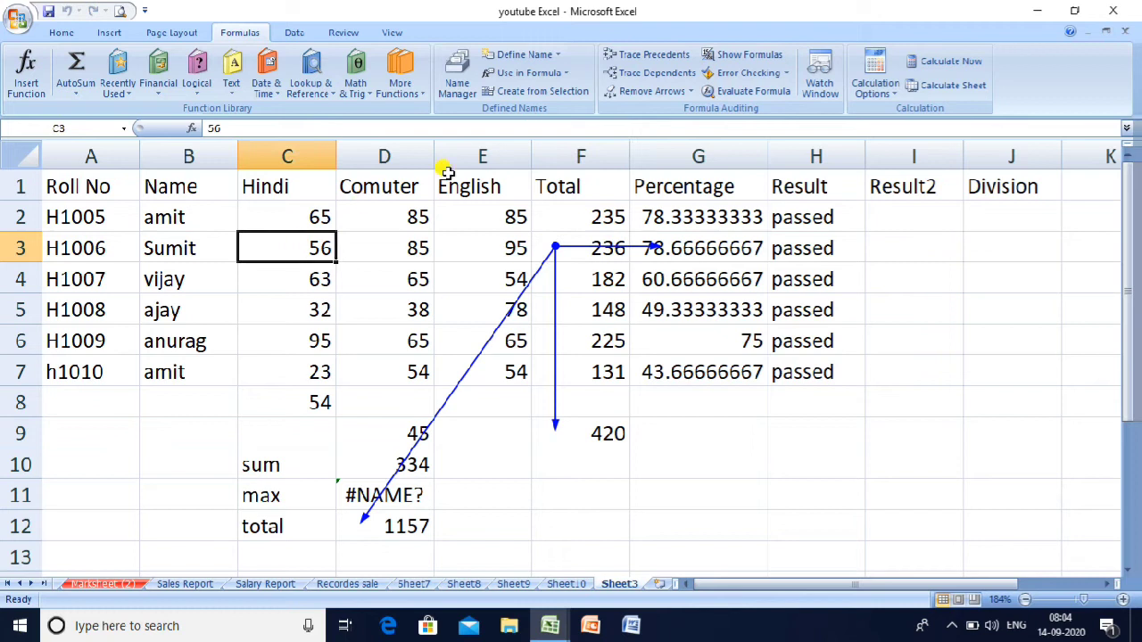
pyautogui.click(652, 74)
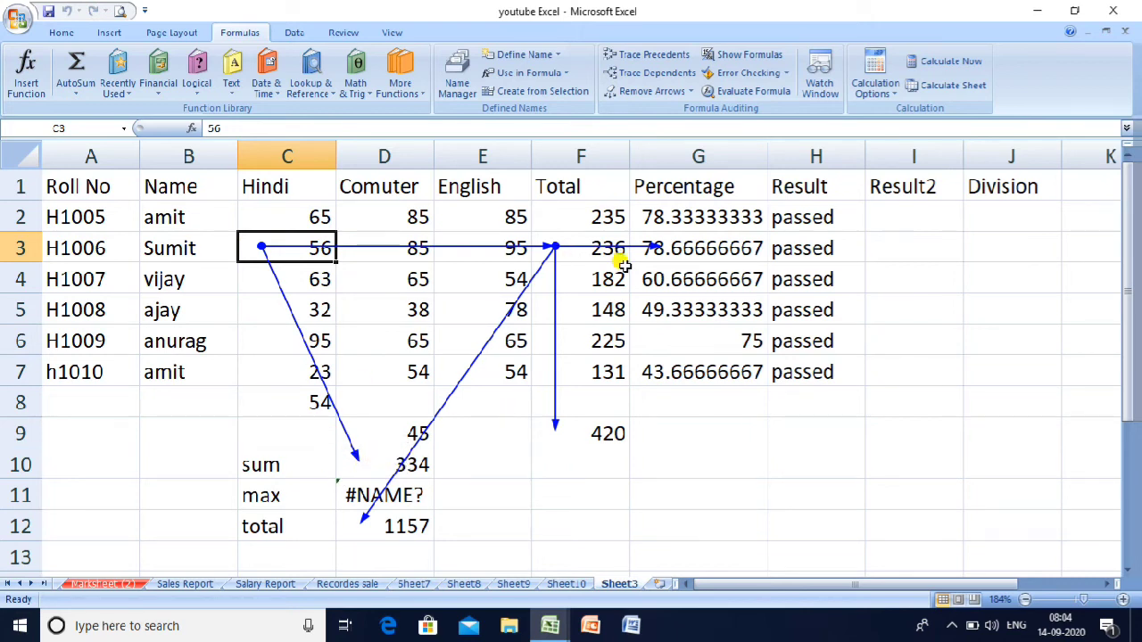
pyautogui.click(635, 92)
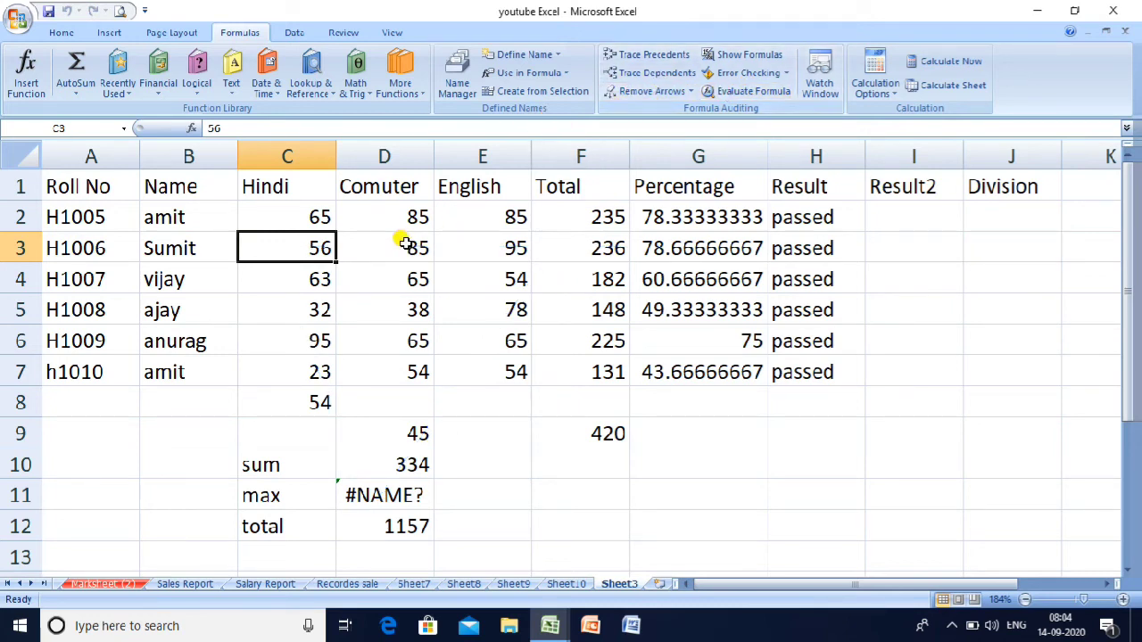
# Step: Trace the dependents of the Comuter mark in D4
pyautogui.click(408, 279)
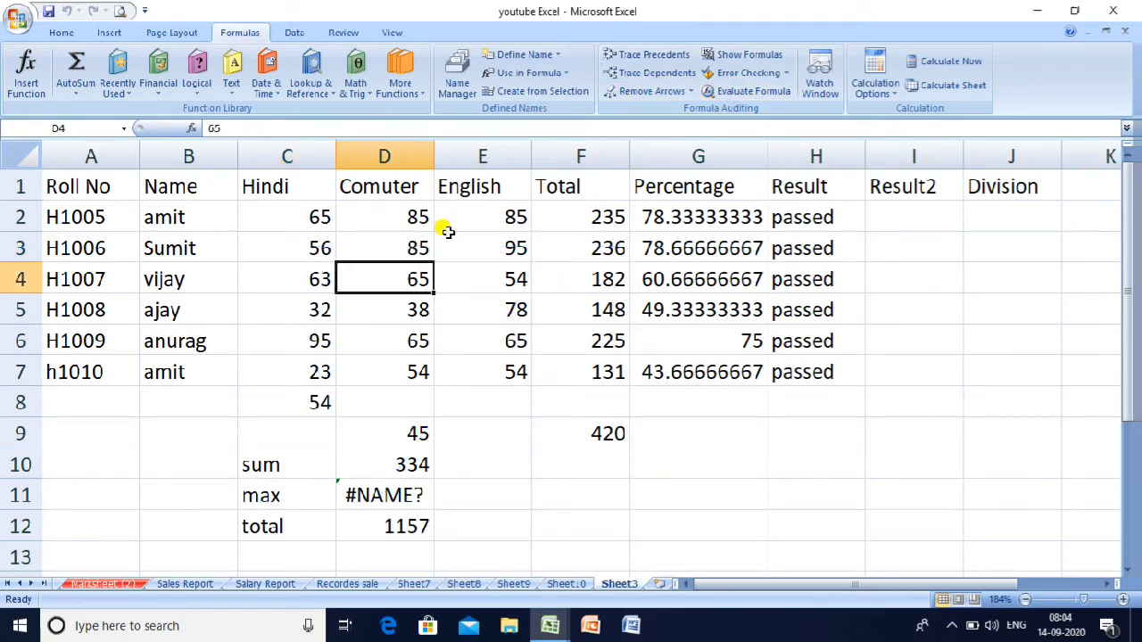
pyautogui.click(669, 74)
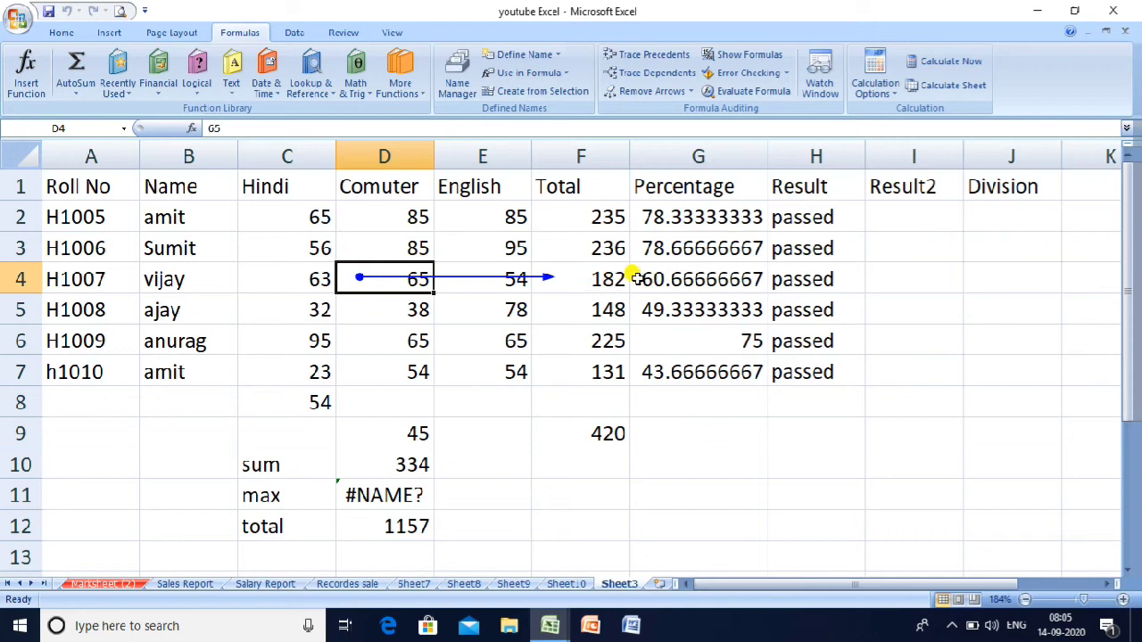
# Step: Trace the dependents of the percentage in G5 and the result in H6
pyautogui.click(670, 308)
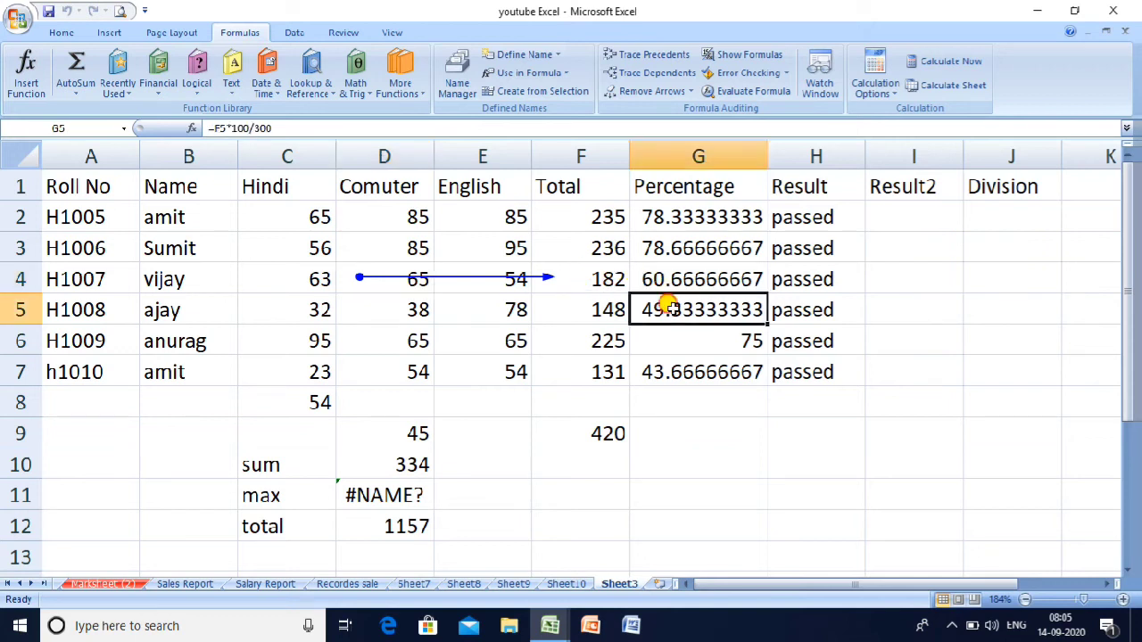
pyautogui.click(672, 77)
pyautogui.click(793, 336)
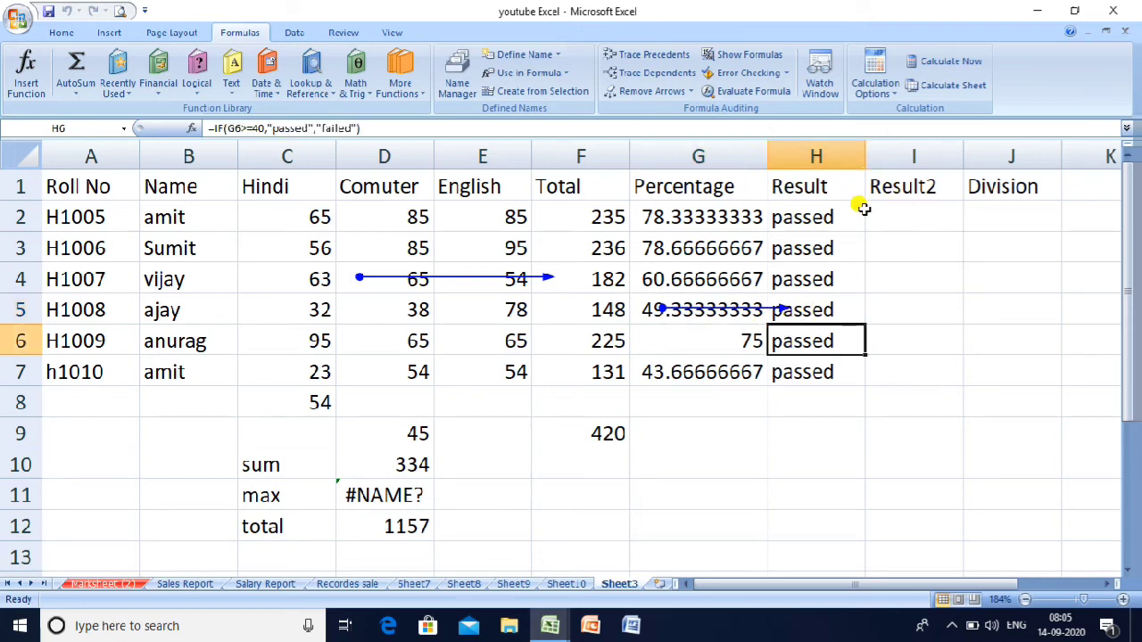
pyautogui.click(627, 74)
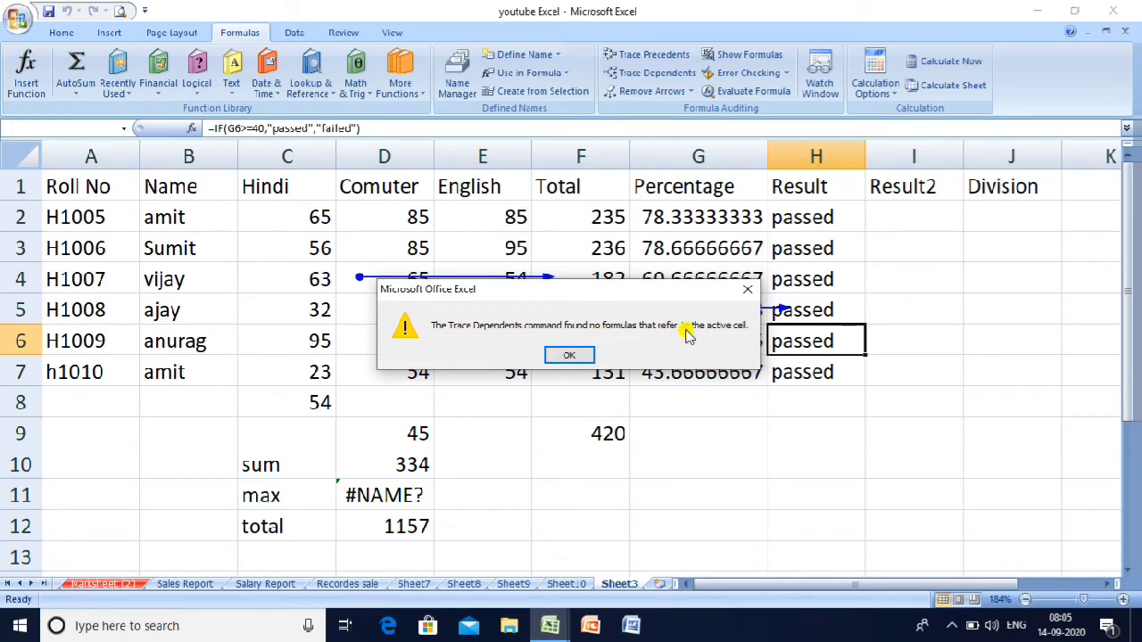
pyautogui.click(575, 357)
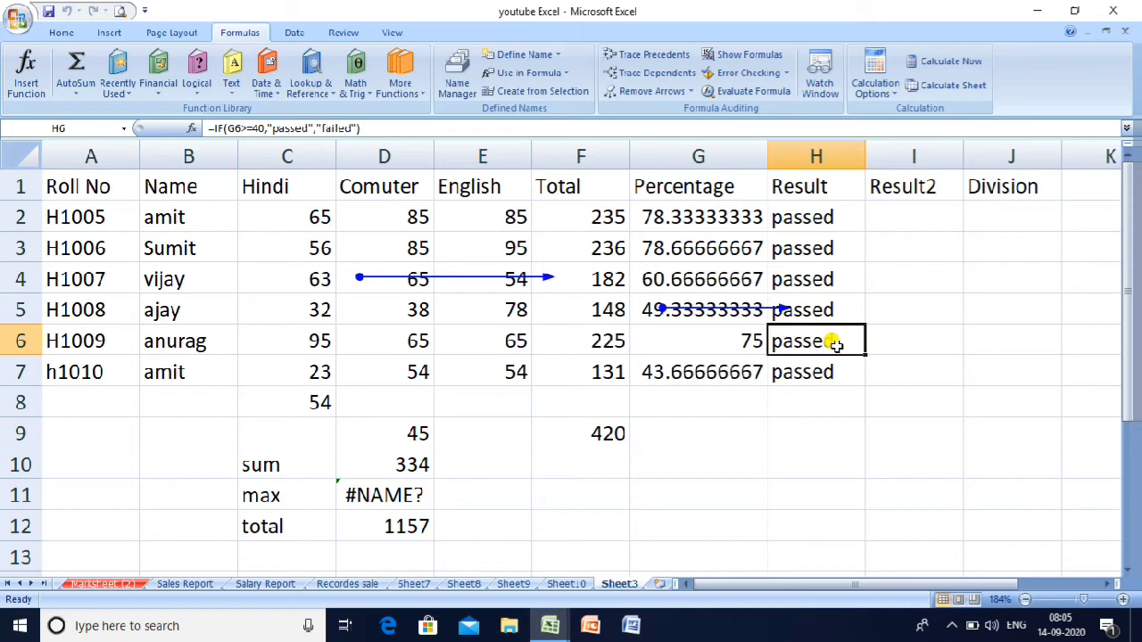
# Step: Trace the dependents of the total in F6 and remove all tracer arrows from the sheet
pyautogui.click(301, 344)
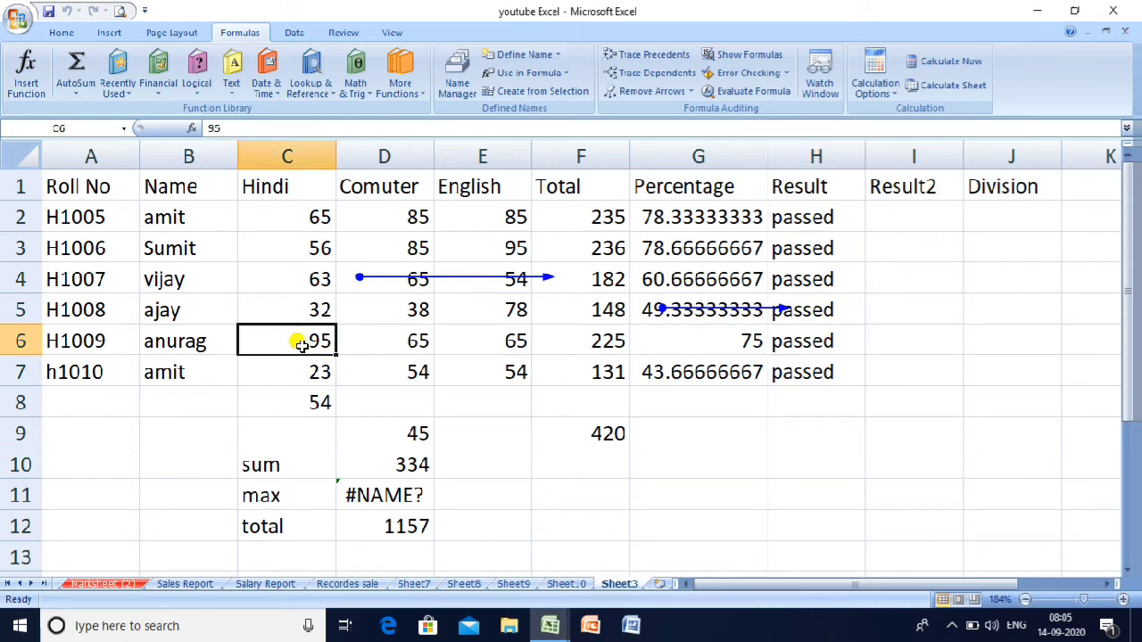
pyautogui.click(576, 347)
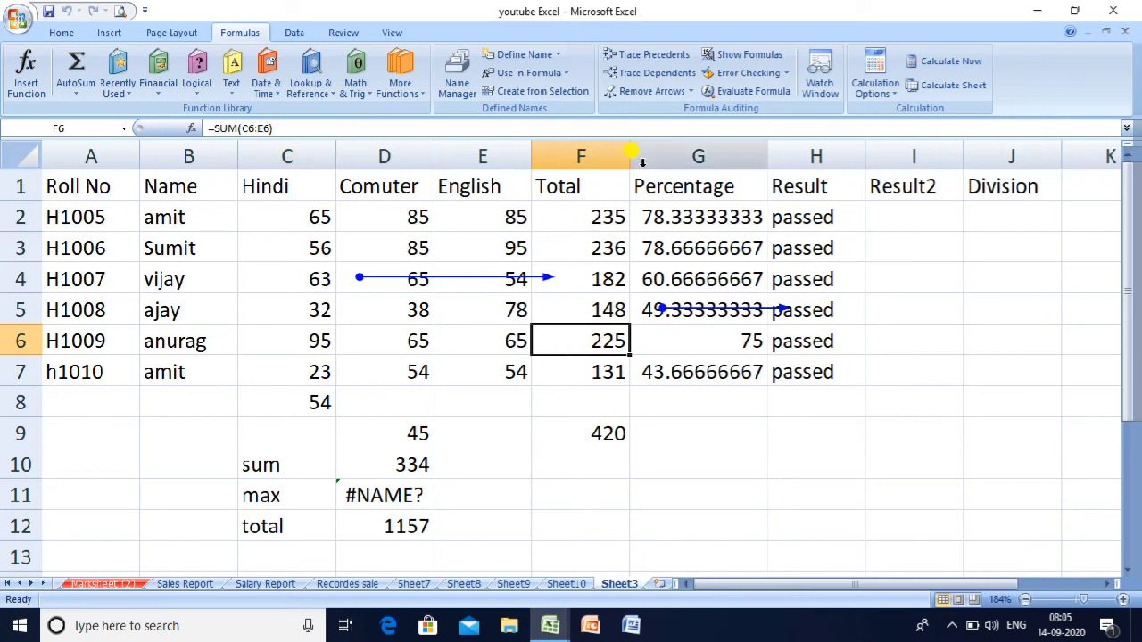
pyautogui.click(631, 75)
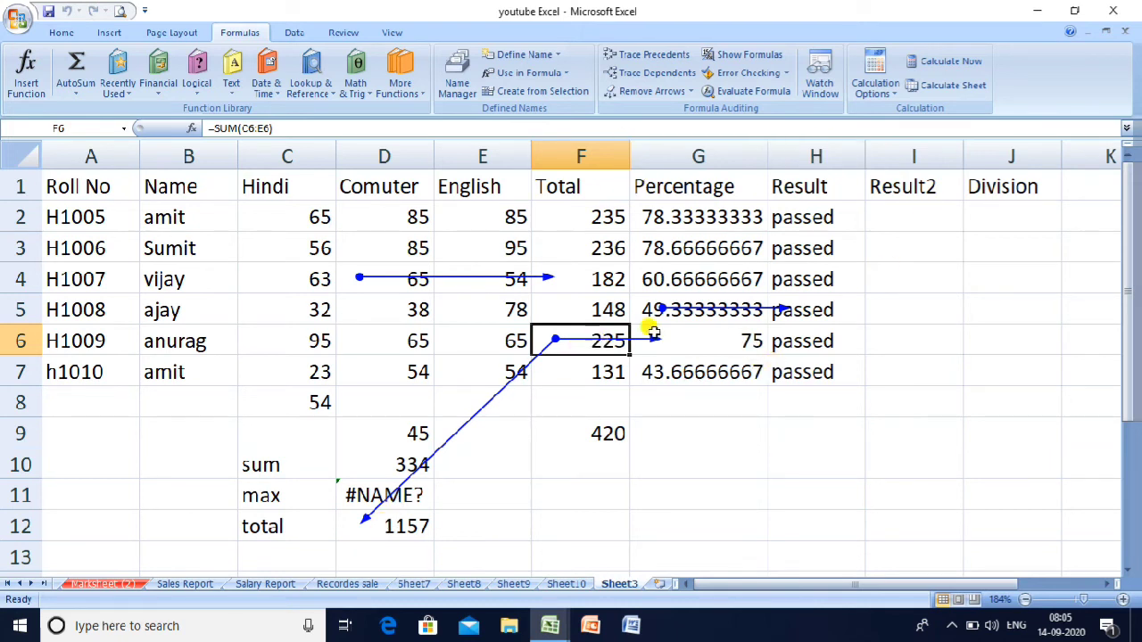
pyautogui.click(631, 93)
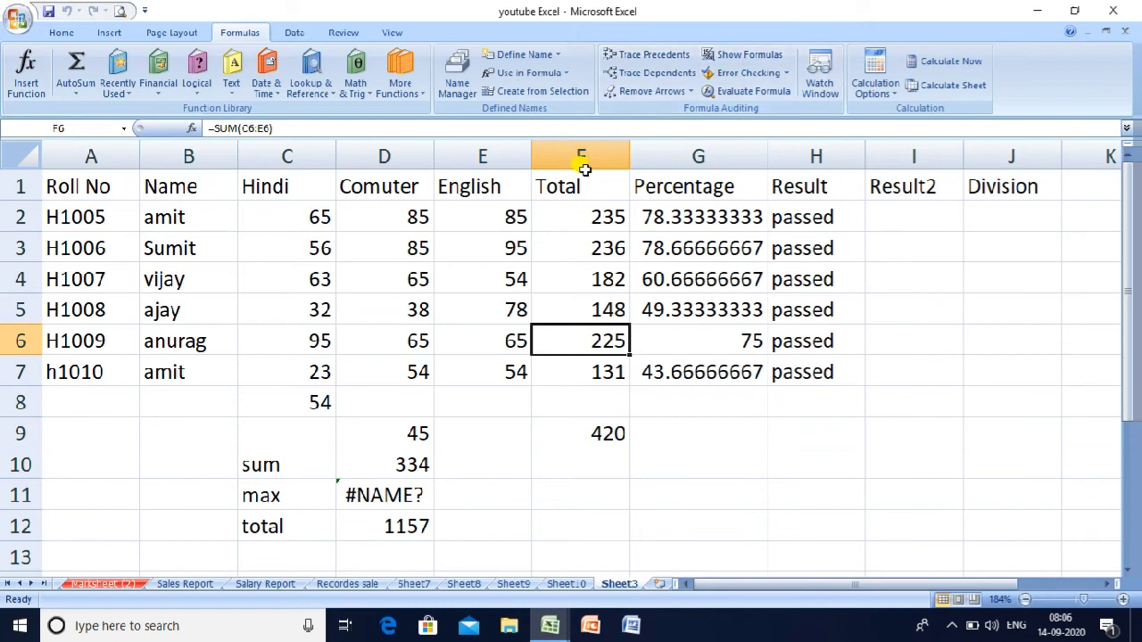
# Step: Inspect the SUM formulas behind the totals in F2 and F3 without changing them
pyautogui.click(553, 217)
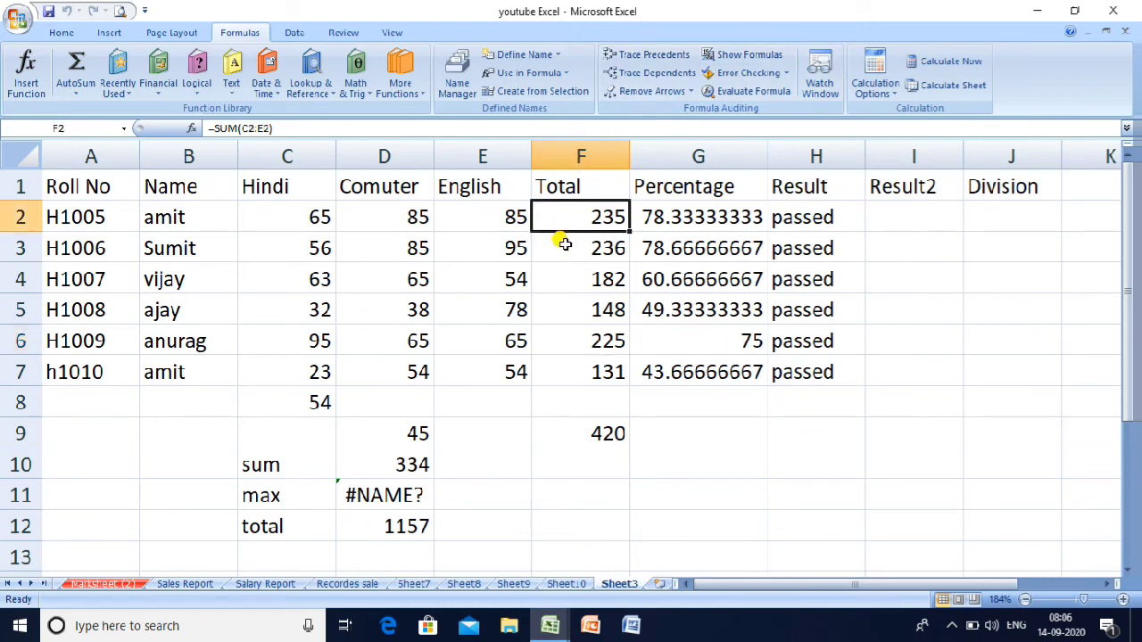
pyautogui.click(565, 244)
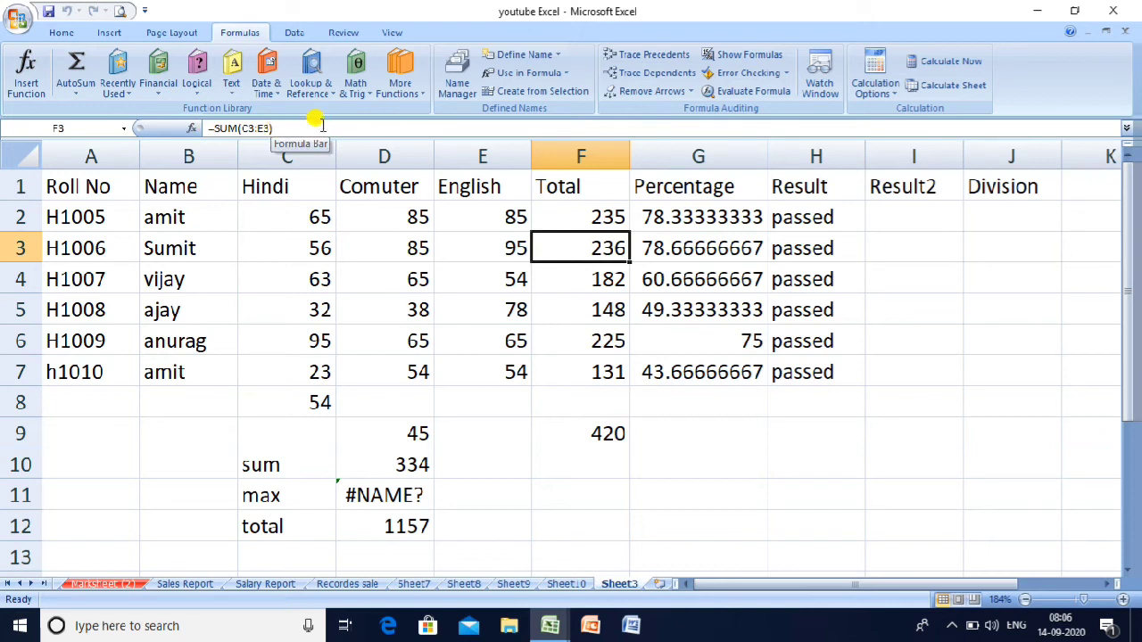
pyautogui.doubleClick(594, 247)
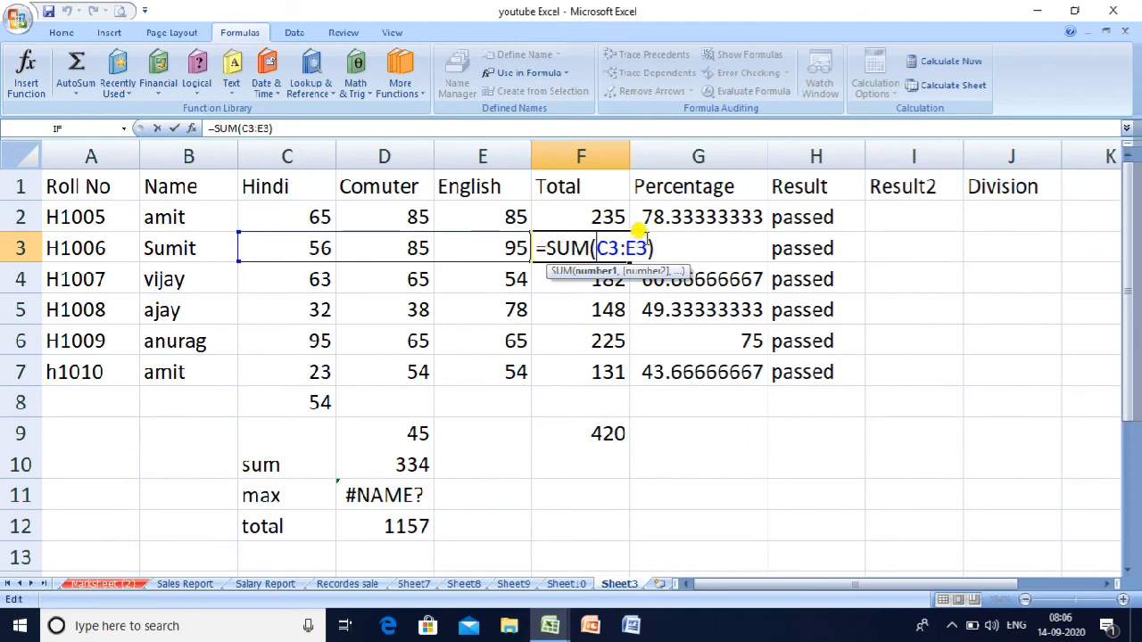
pyautogui.press('Escape')
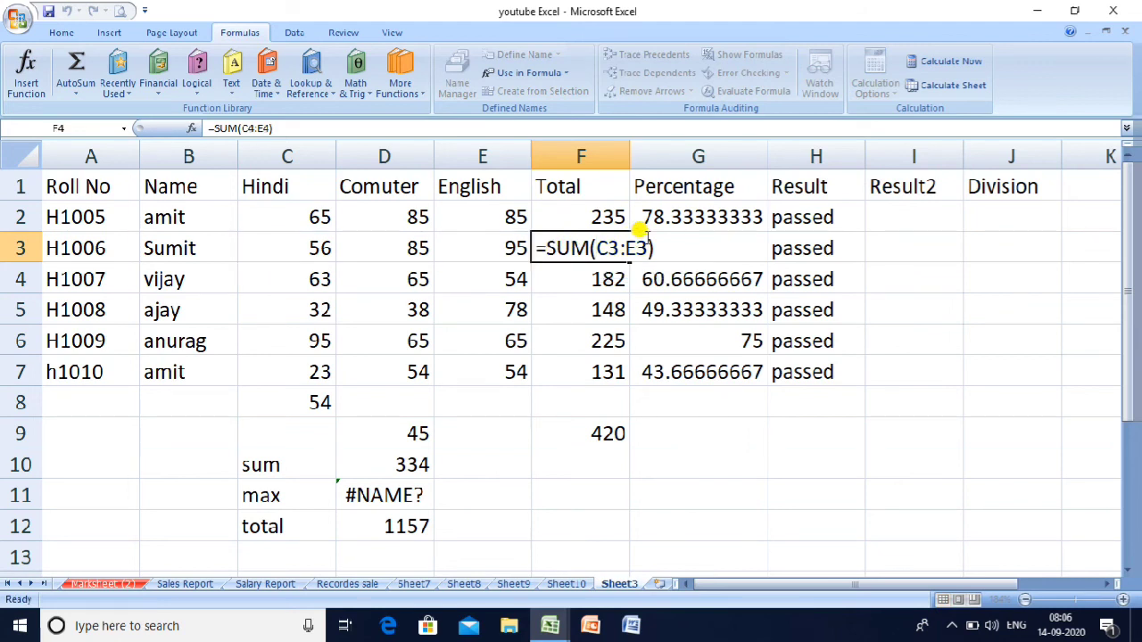
pyautogui.click(597, 216)
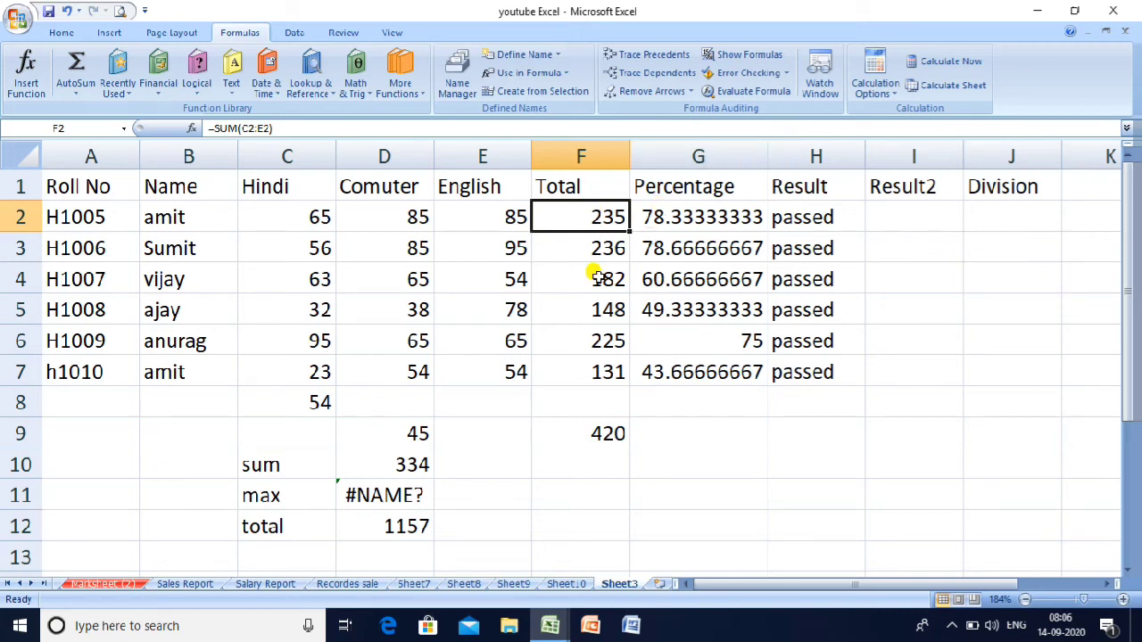
# Step: Show formulas instead of values across the sheet and bring the Total, Percentage and Result columns into view
pyautogui.click(746, 57)
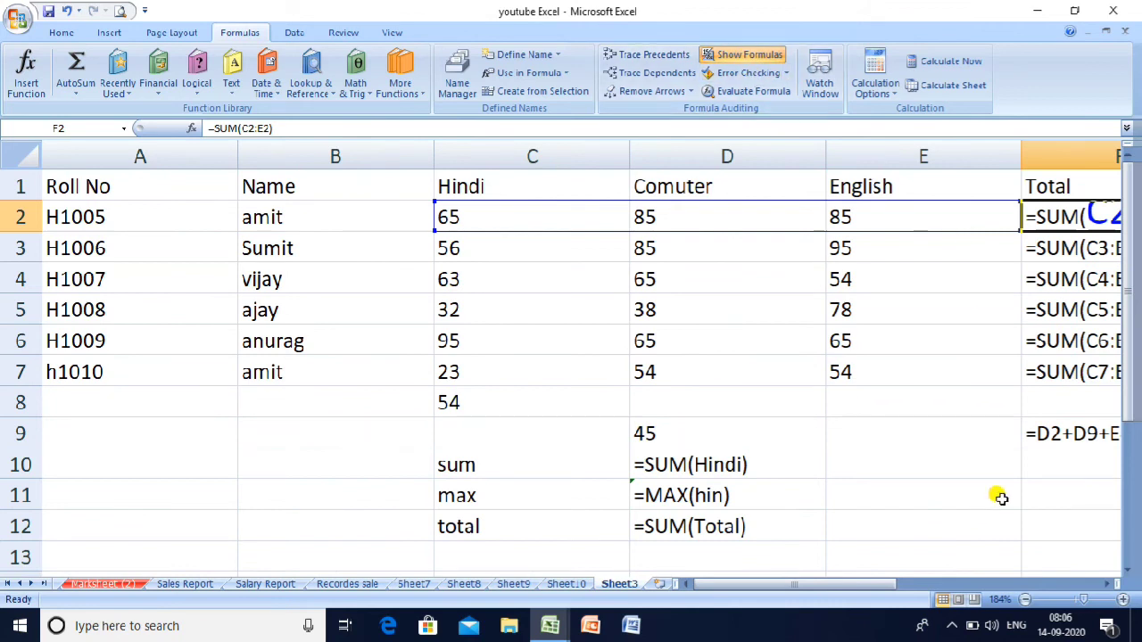
pyautogui.click(1107, 584)
pyautogui.click(1108, 585)
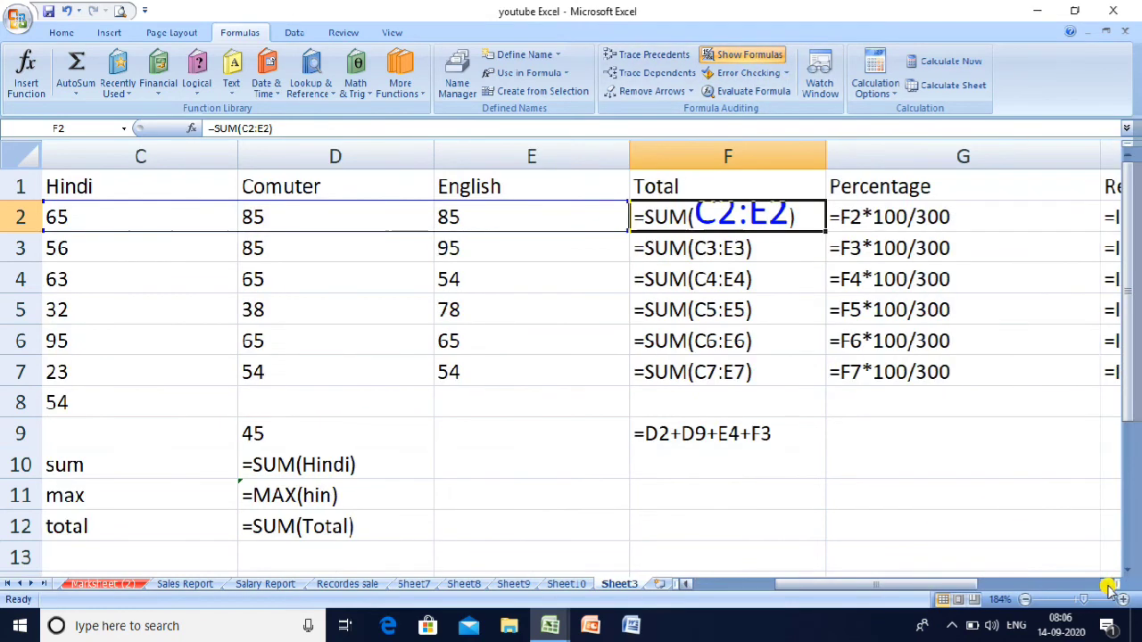
pyautogui.click(1107, 584)
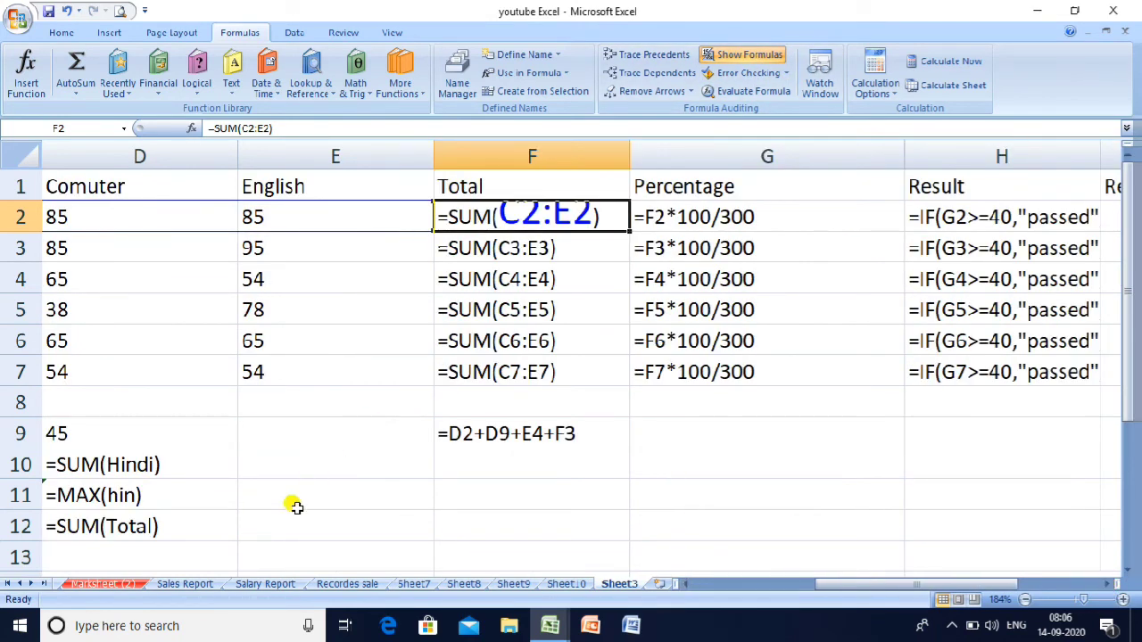
pyautogui.click(406, 472)
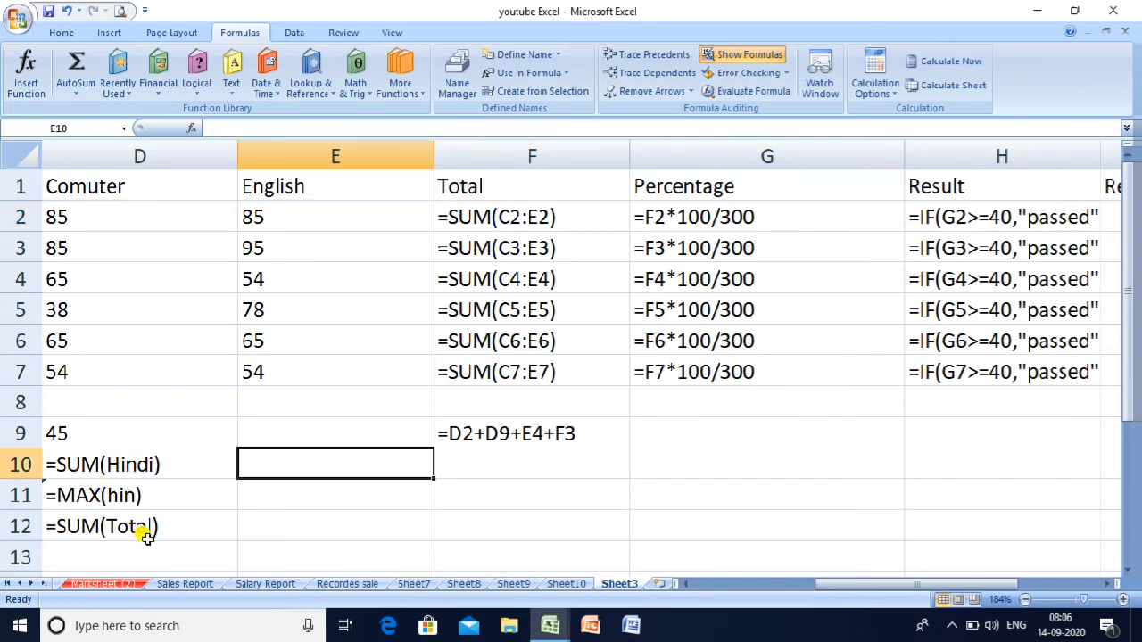
# Step: Examine the displayed formulas in the Total, Percentage and Result columns, including the ranges used in F2
pyautogui.doubleClick(537, 217)
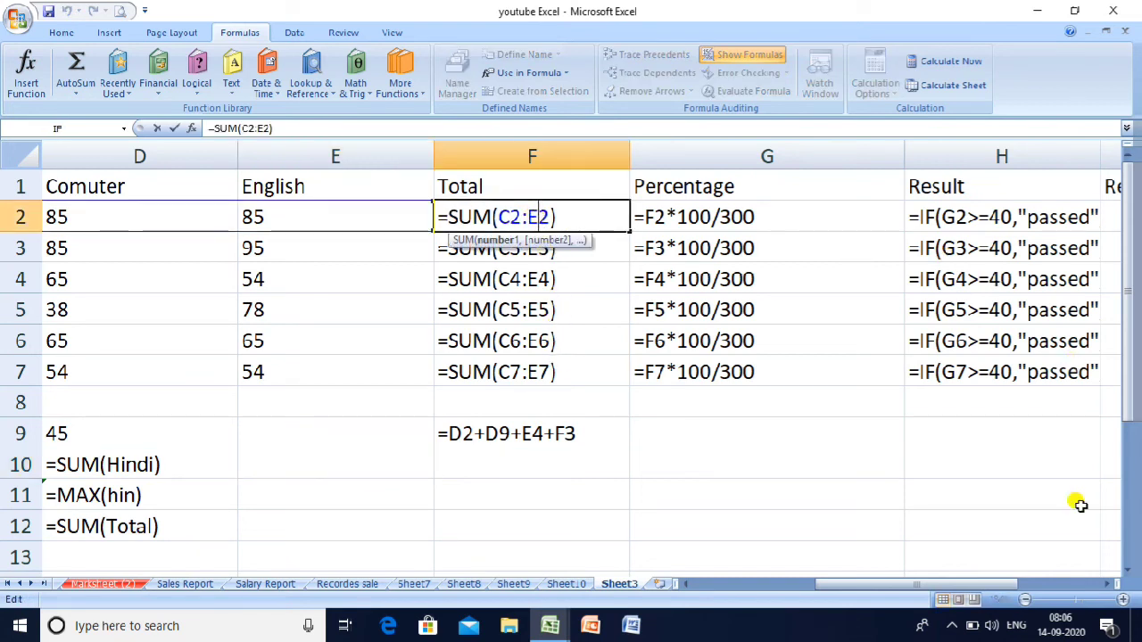
pyautogui.click(1108, 584)
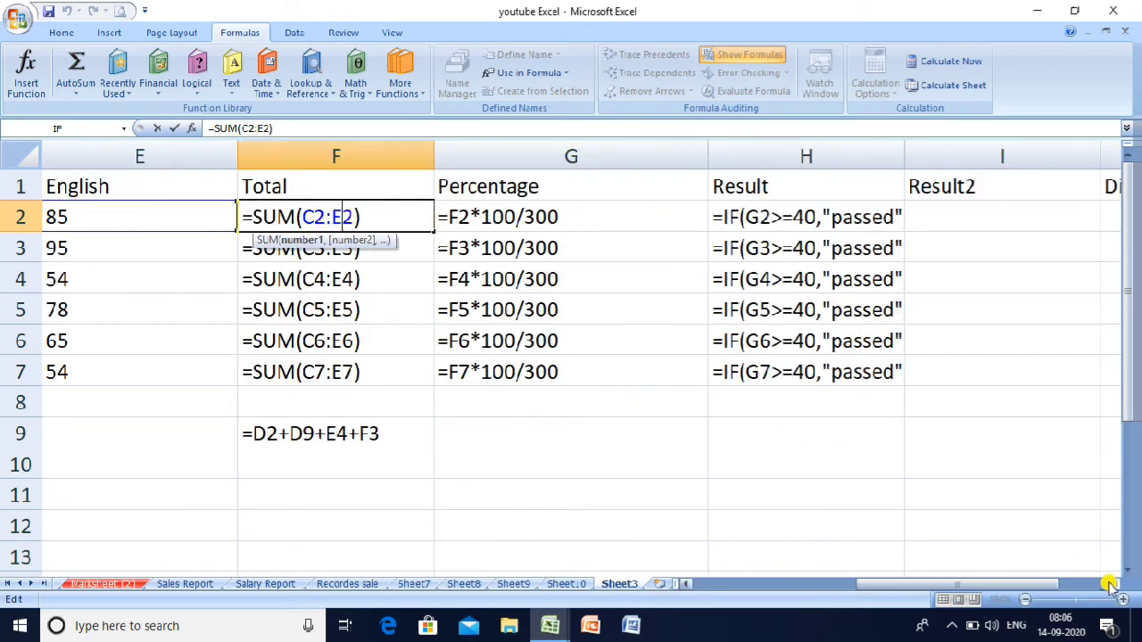
pyautogui.click(1107, 584)
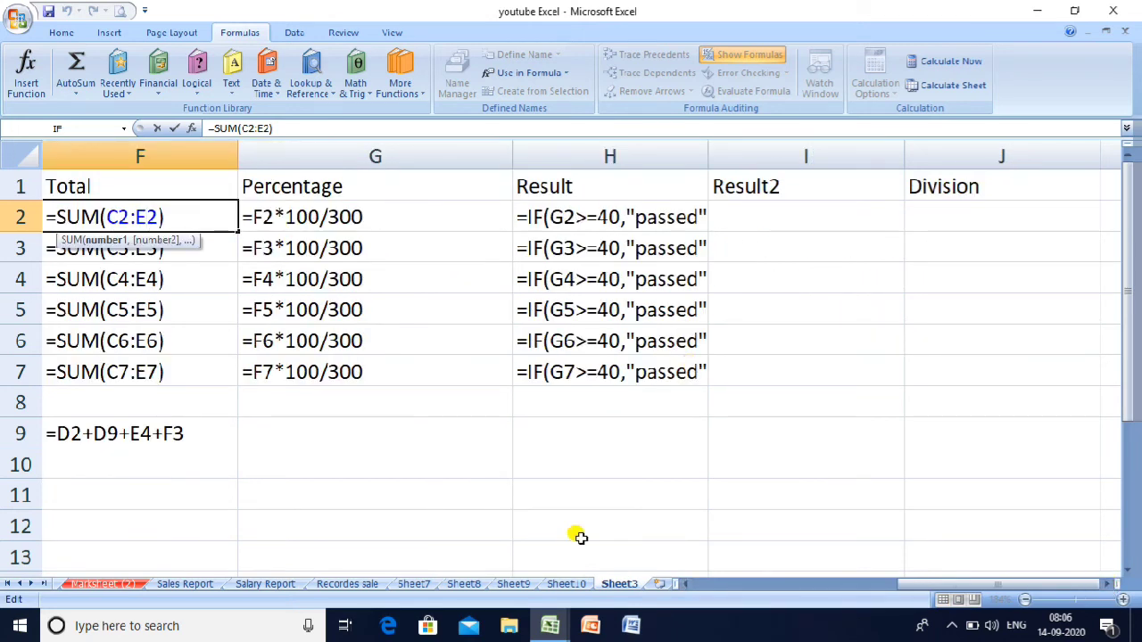
pyautogui.click(679, 585)
pyautogui.click(678, 585)
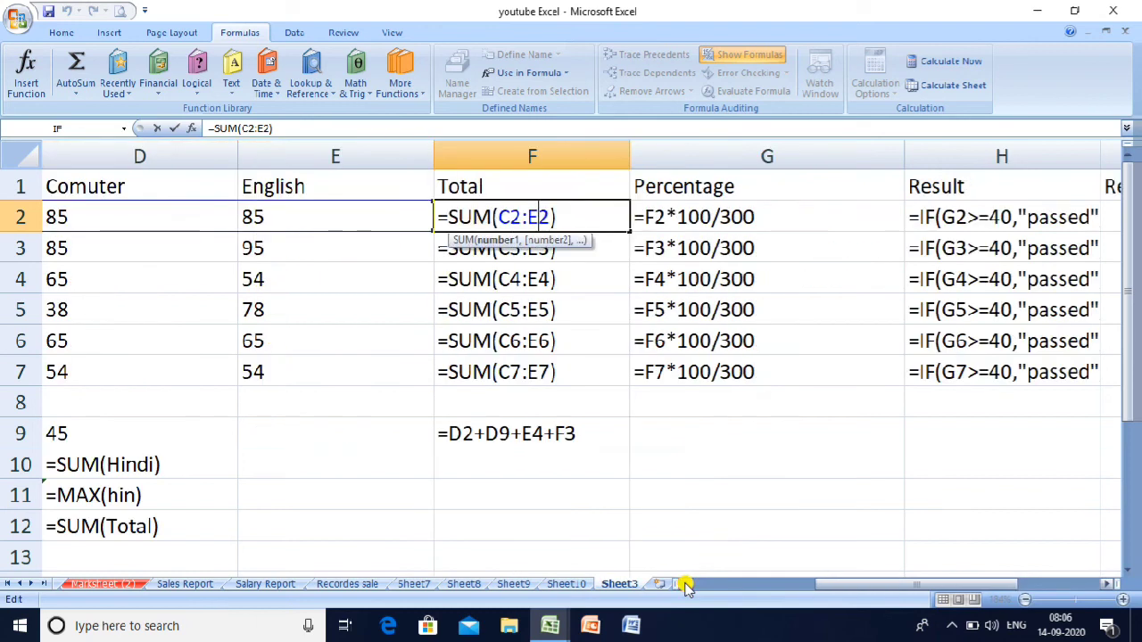
pyautogui.click(683, 417)
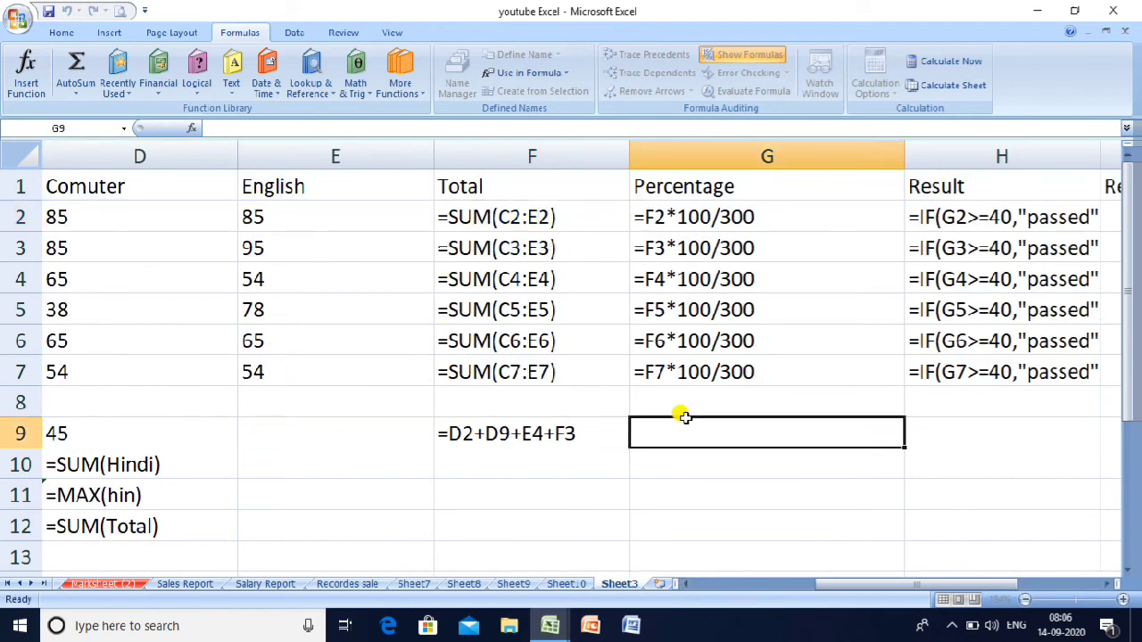
pyautogui.click(732, 269)
pyautogui.click(737, 406)
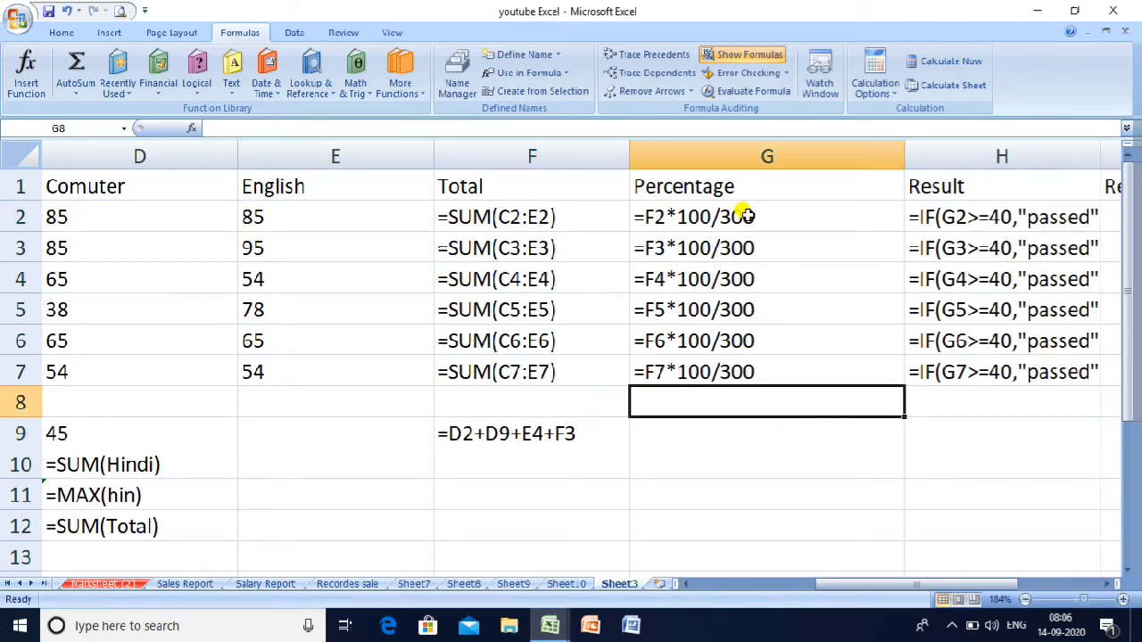
# Step: Return the sheet to values, compare once more with the formula display, and leave the values showing
pyautogui.click(743, 54)
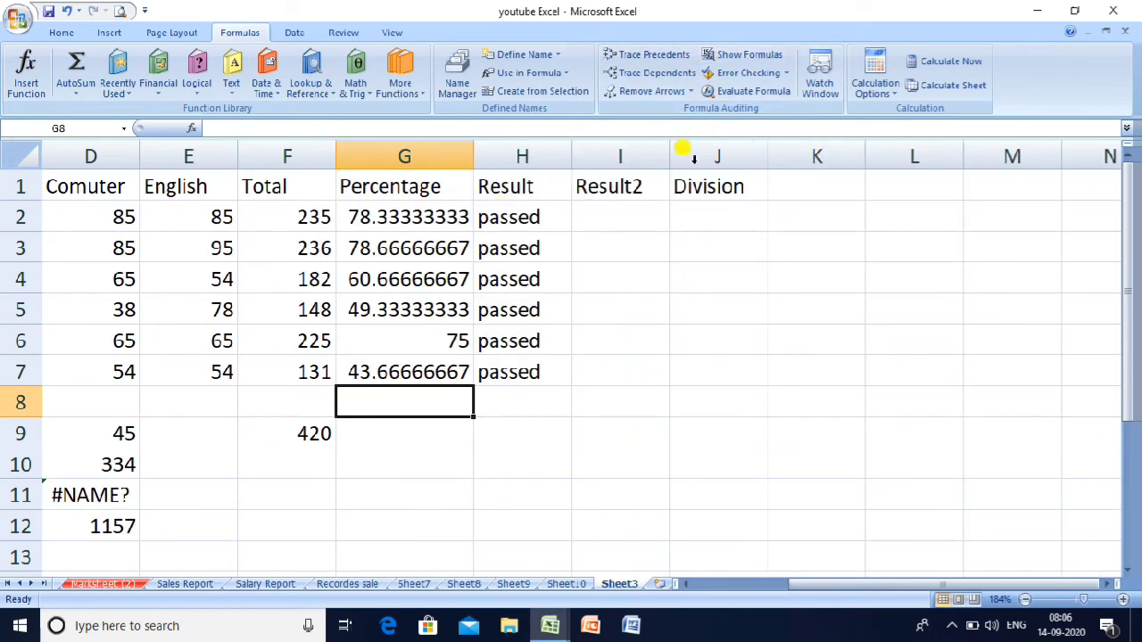
pyautogui.click(746, 56)
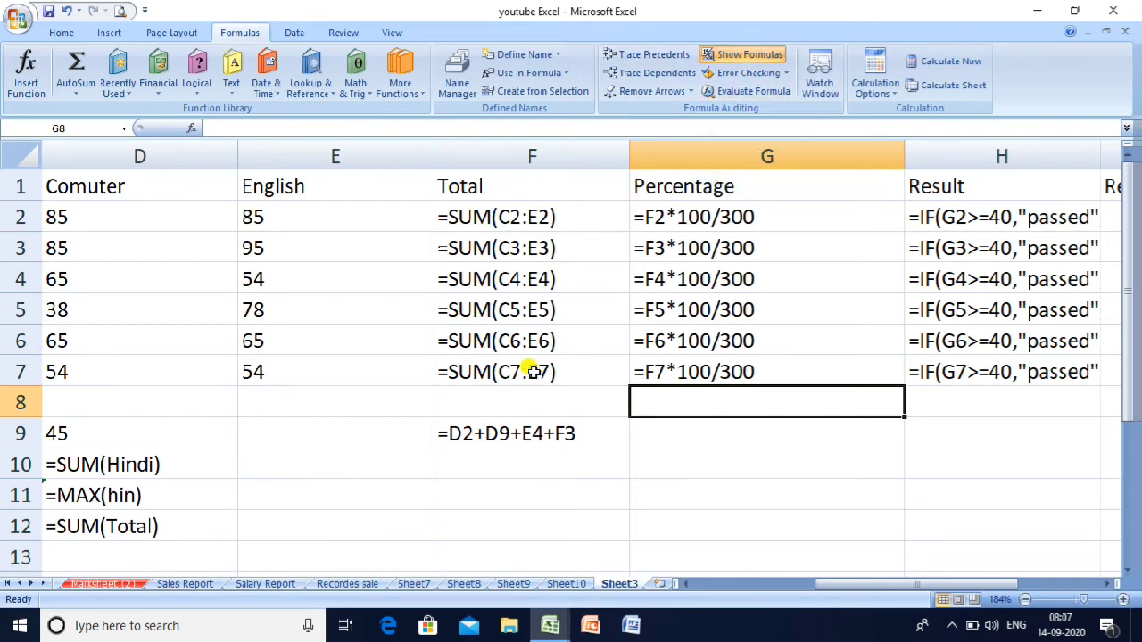
pyautogui.click(748, 55)
# Step: Change the operators in the F9 formula so that it reads =D2+D9-E4/F3
pyautogui.click(276, 436)
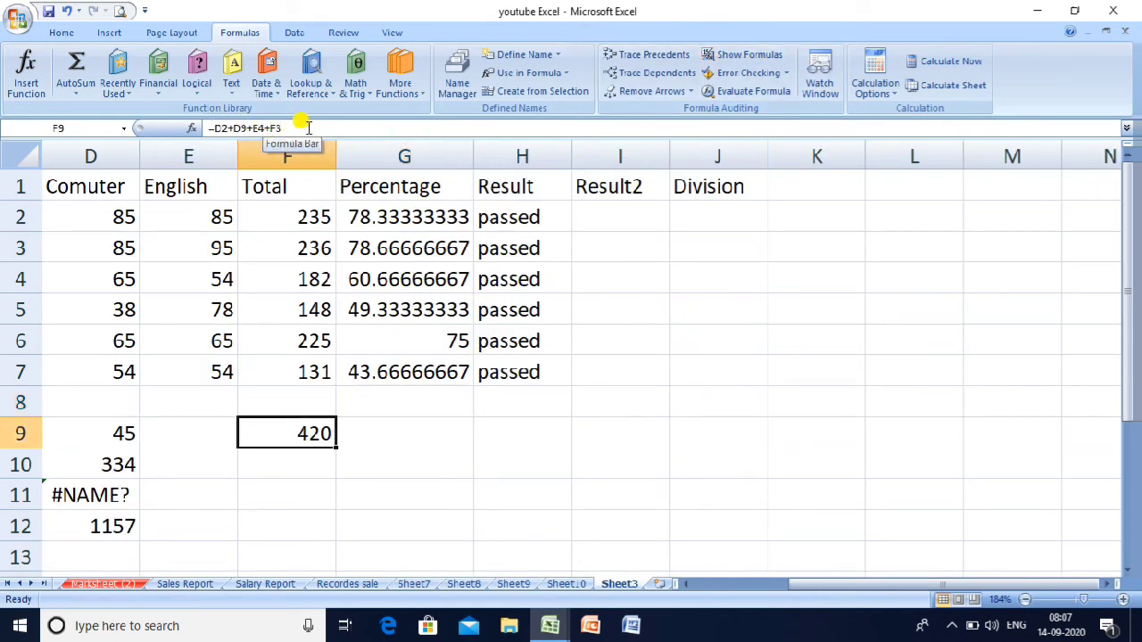
pyautogui.click(251, 128)
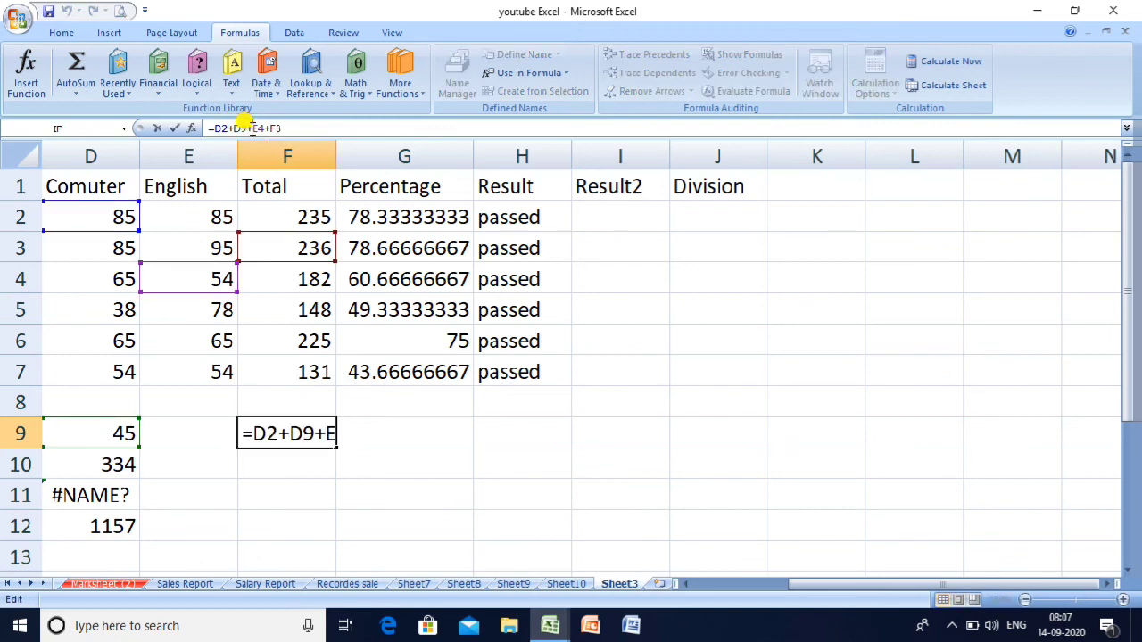
pyautogui.doubleClick(291, 433)
pyautogui.click(318, 432)
pyautogui.press('Delete')
pyautogui.write('-')
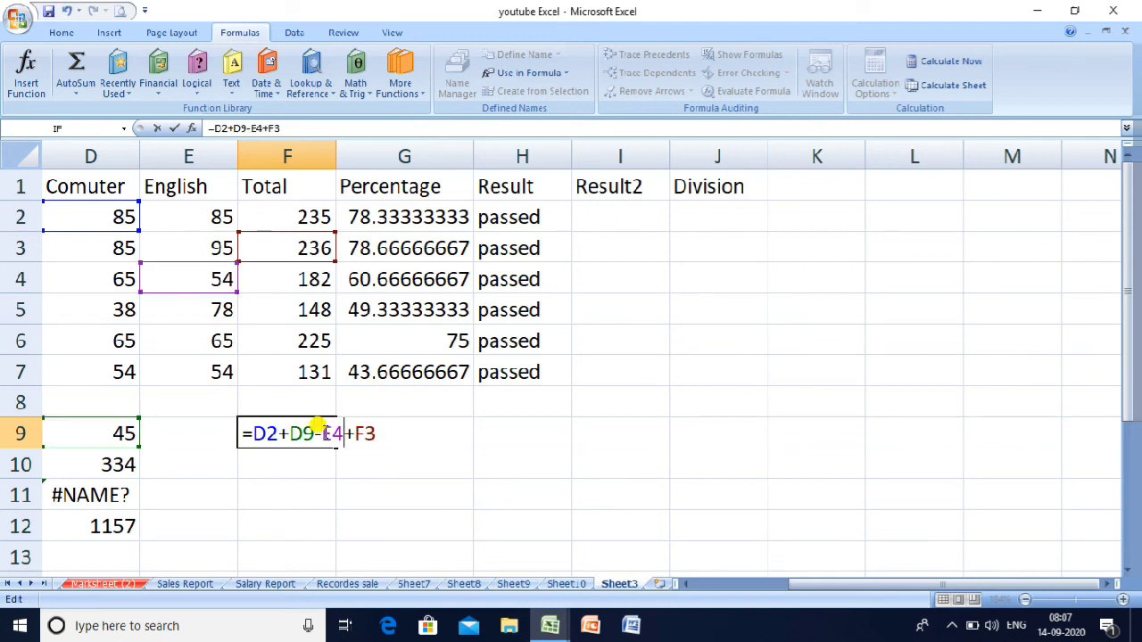
pyautogui.press('Delete')
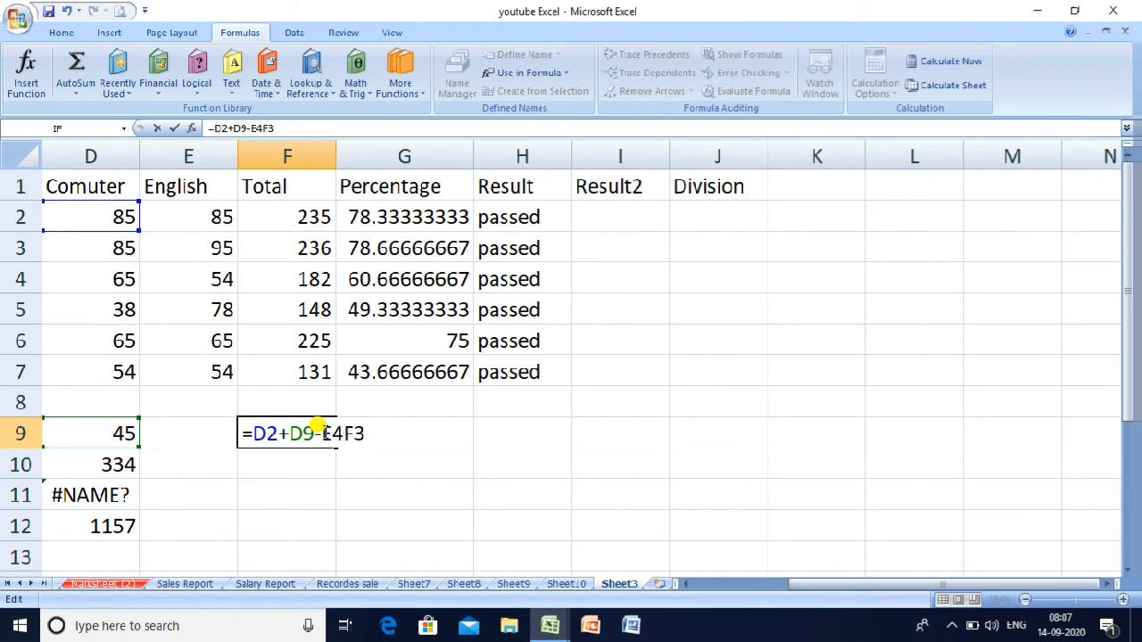
pyautogui.write('/')
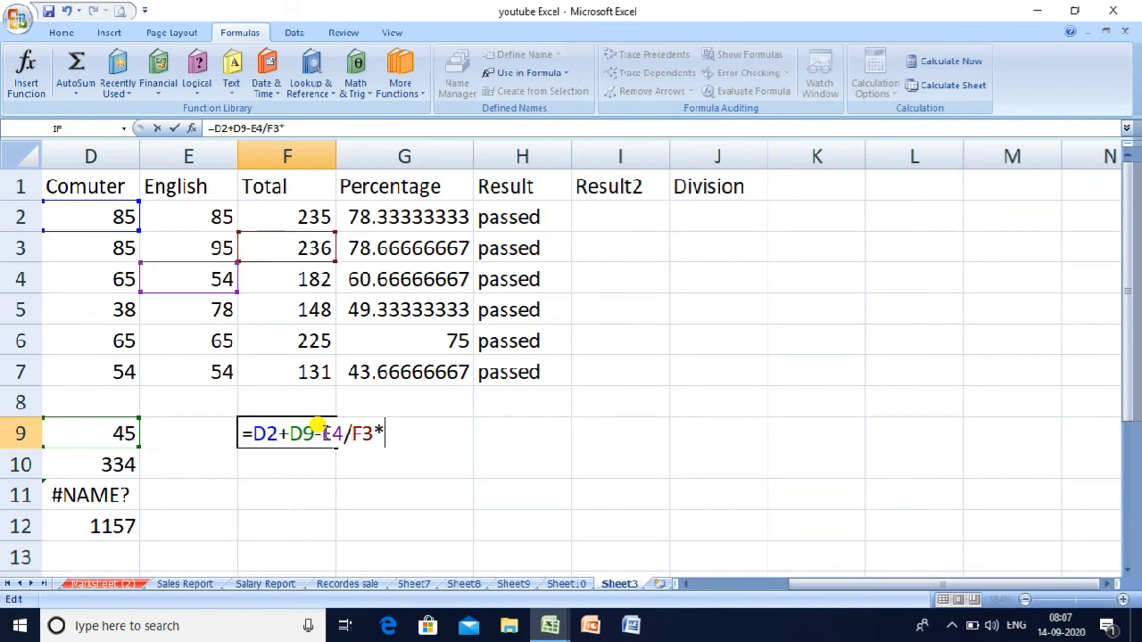
# Step: Extend the F9 formula with a multiplication by E9 and enter it as =D2+D9-E4/F3*E9
pyautogui.write('*f')
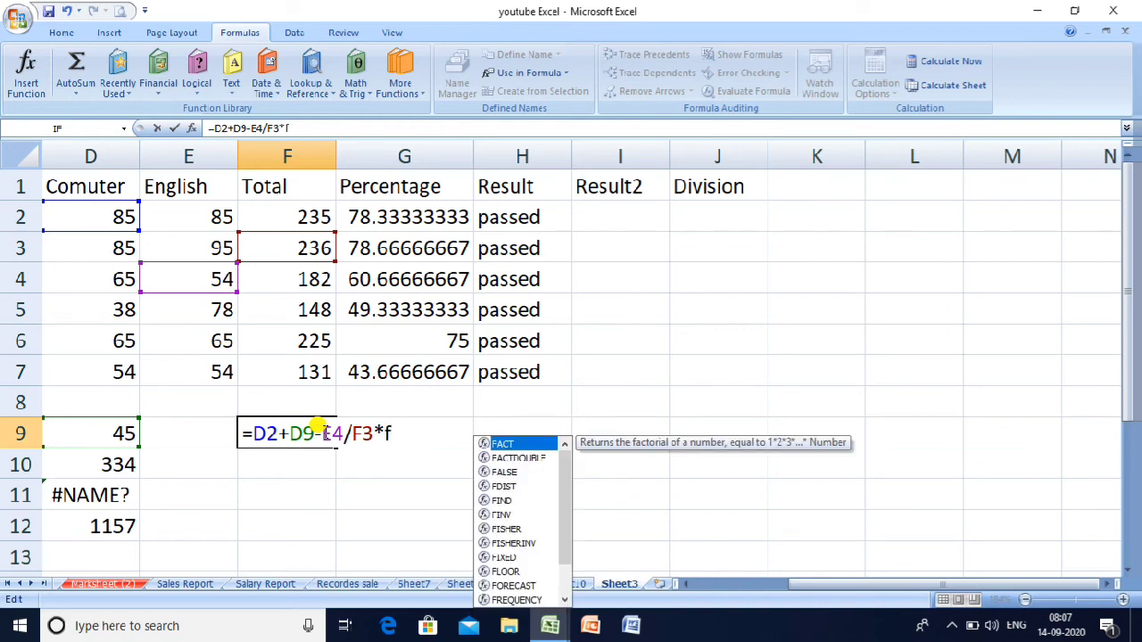
pyautogui.press('BackSpace')
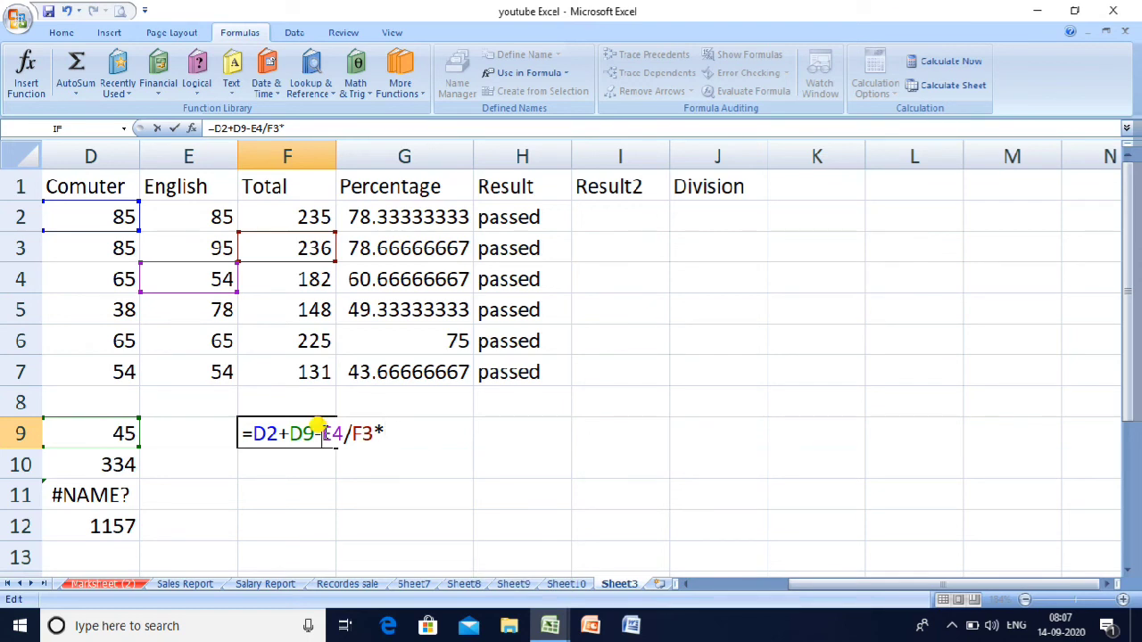
pyautogui.click(323, 433)
pyautogui.write('9')
pyautogui.press('BackSpace')
pyautogui.press('BackSpace')
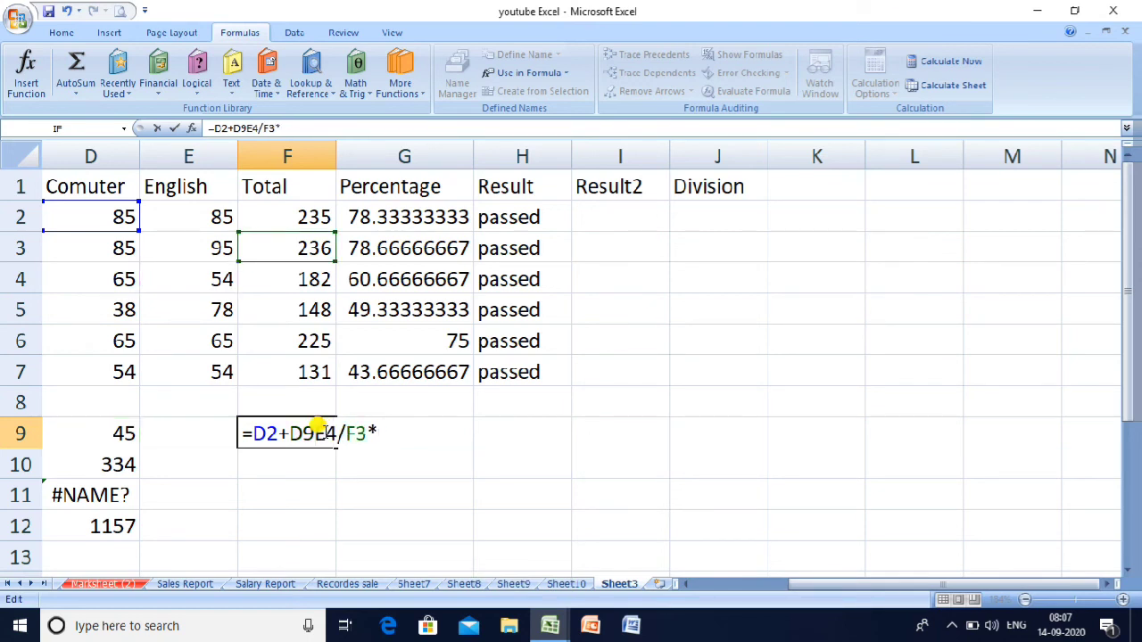
pyautogui.write('-')
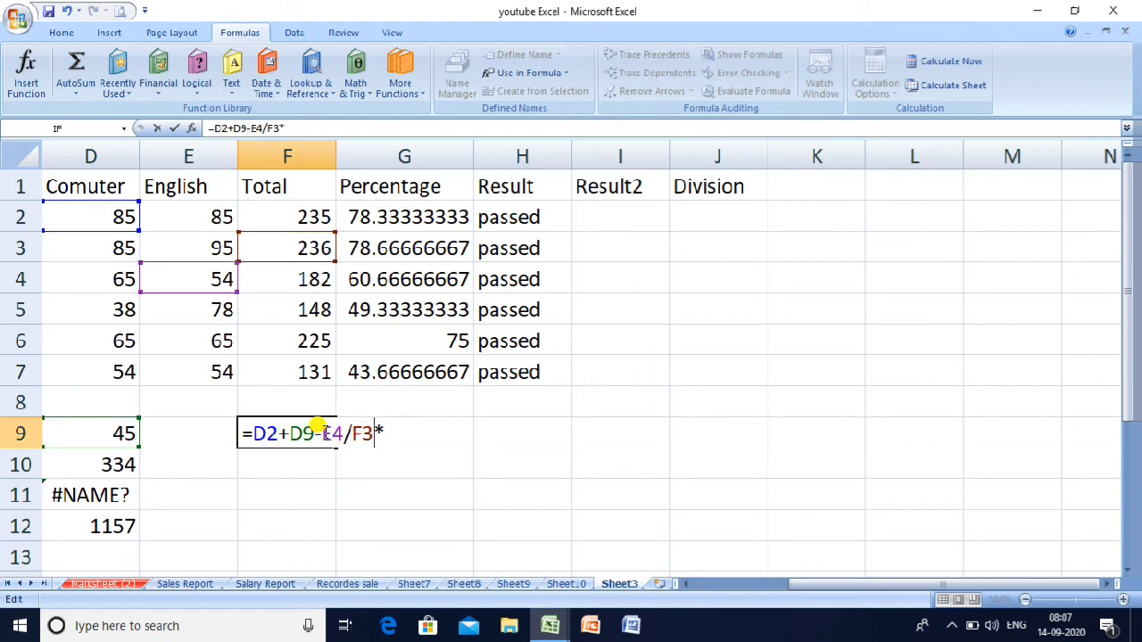
pyautogui.write('e9')
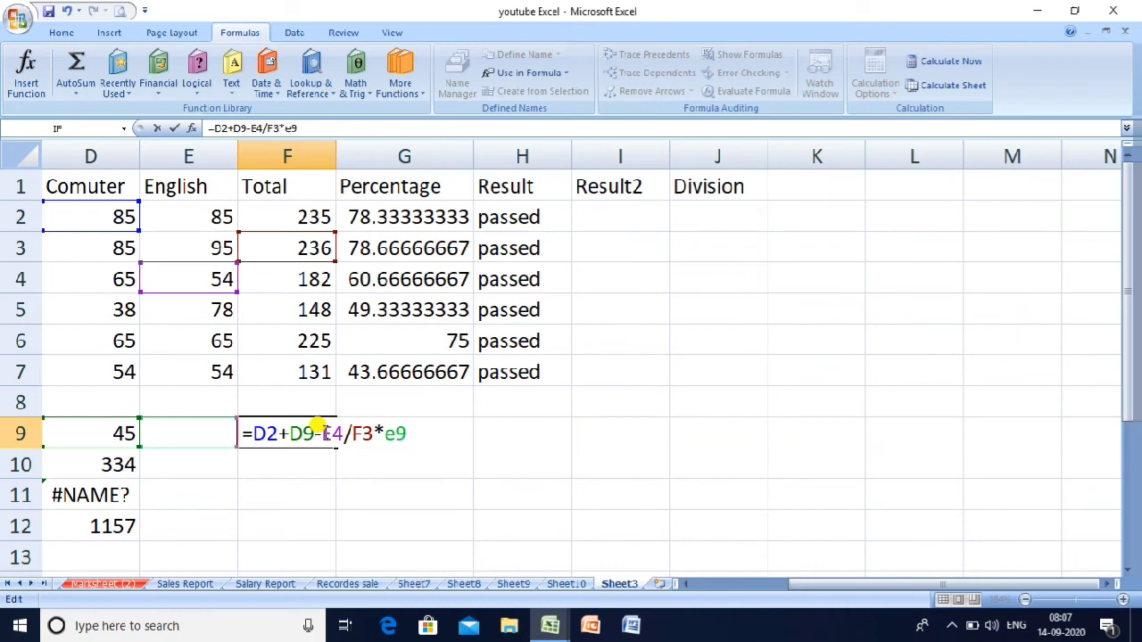
pyautogui.press('Return')
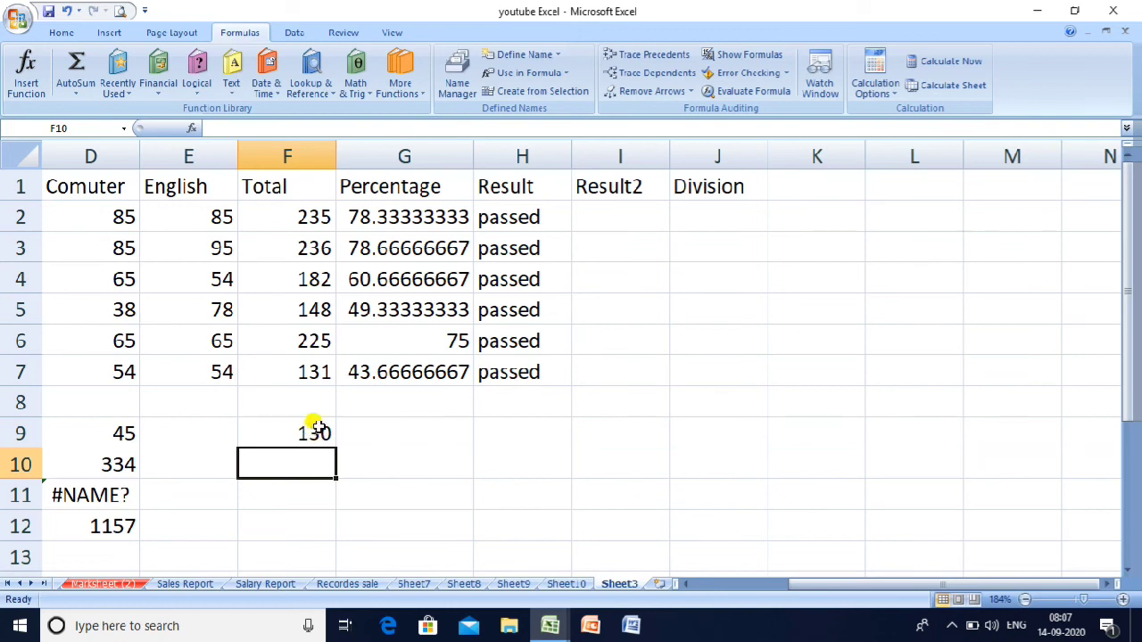
# Step: Evaluate the F9 formula step by step through its references, addition and division up to E9, and close the evaluation
pyautogui.click(311, 435)
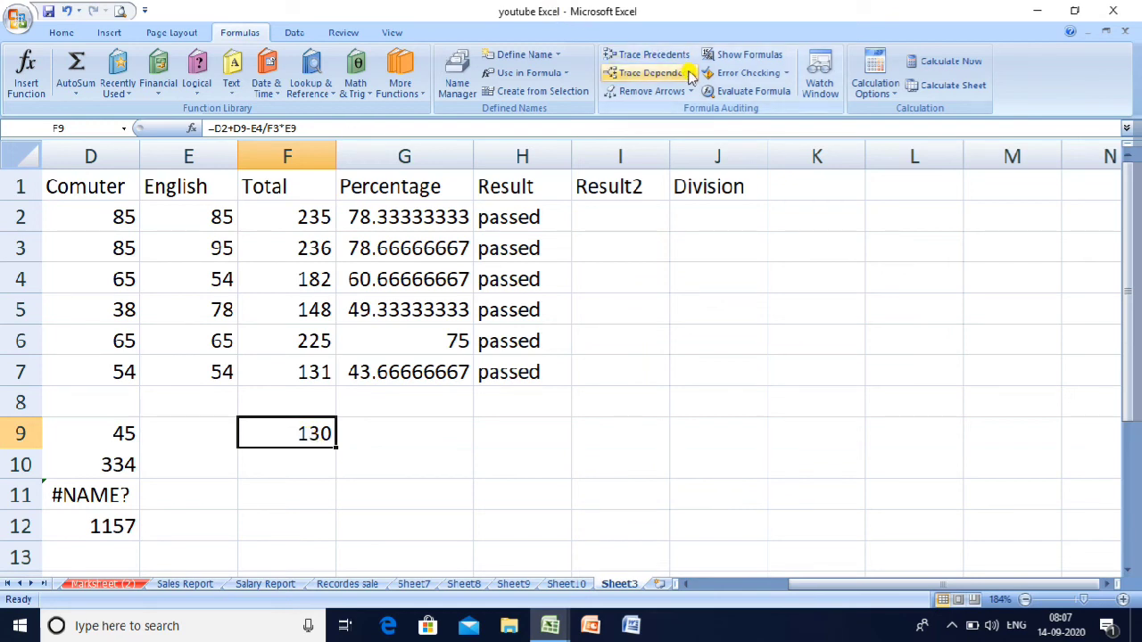
pyautogui.click(749, 92)
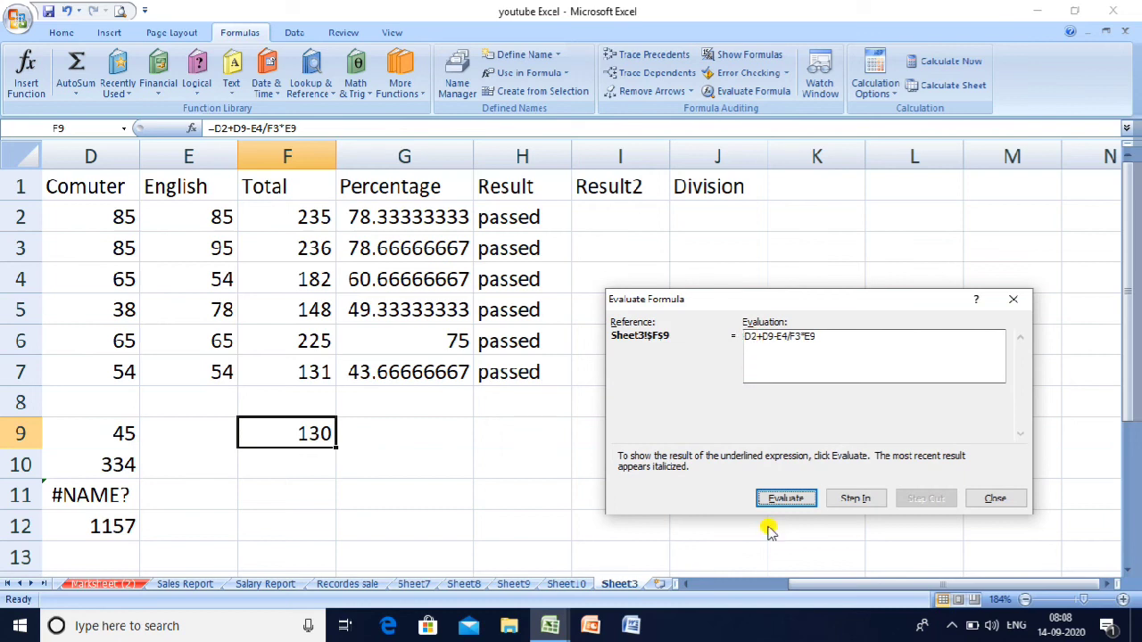
pyautogui.click(802, 502)
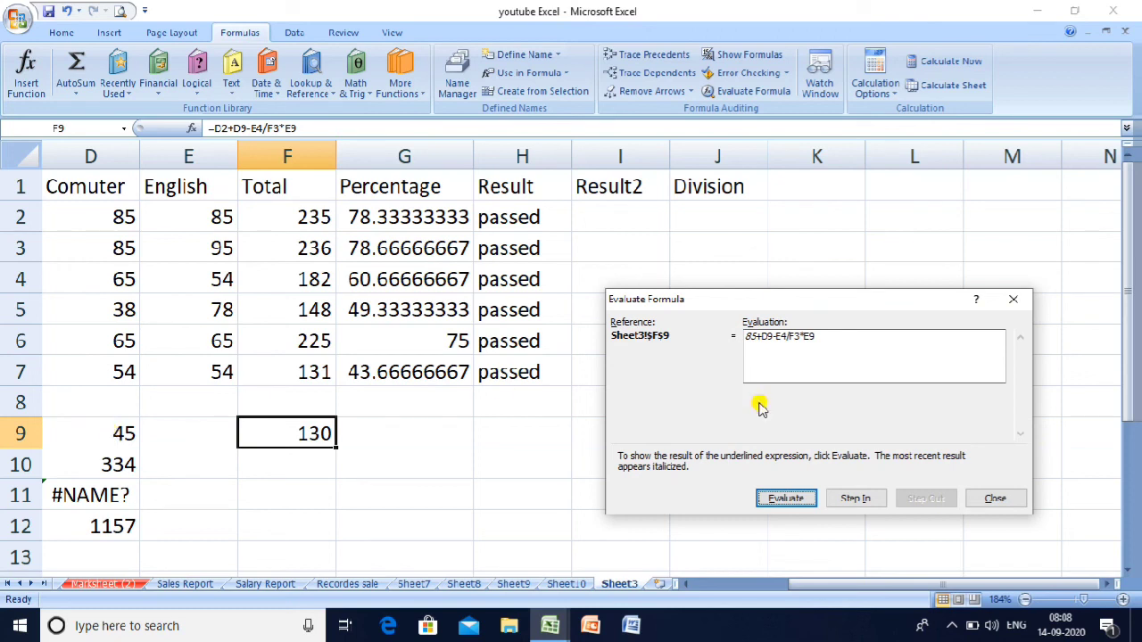
pyautogui.click(787, 500)
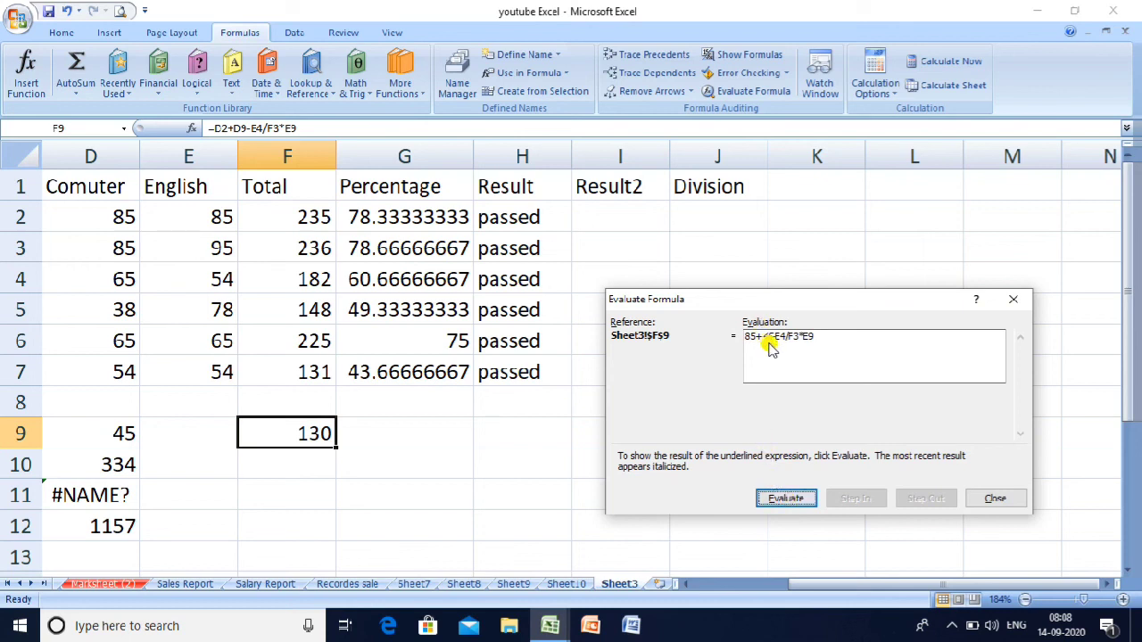
pyautogui.click(784, 500)
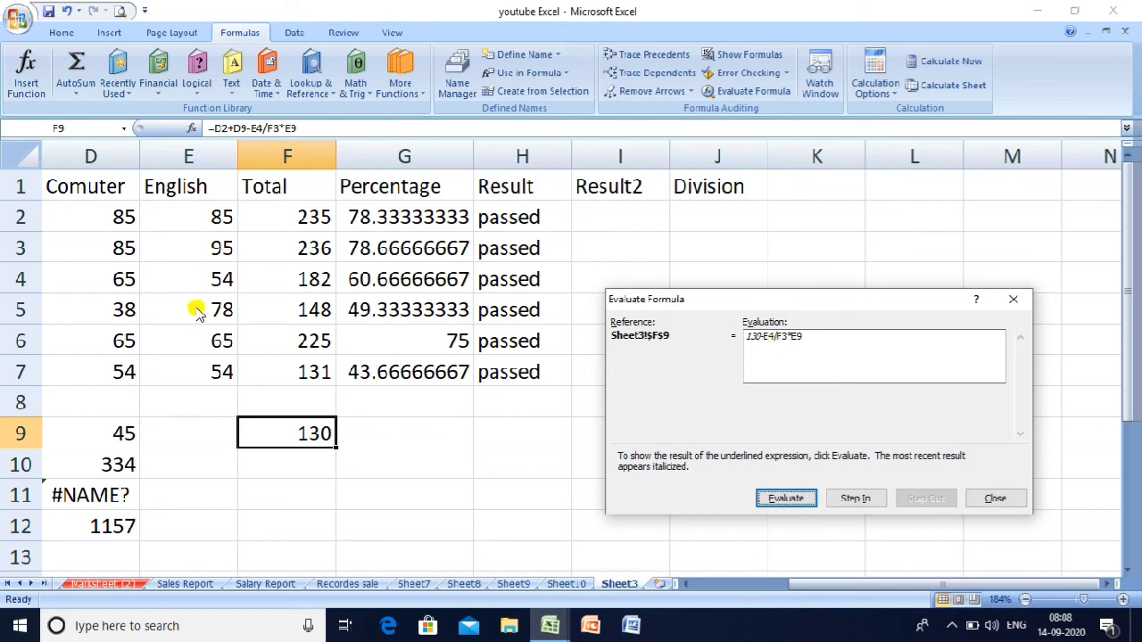
pyautogui.click(785, 499)
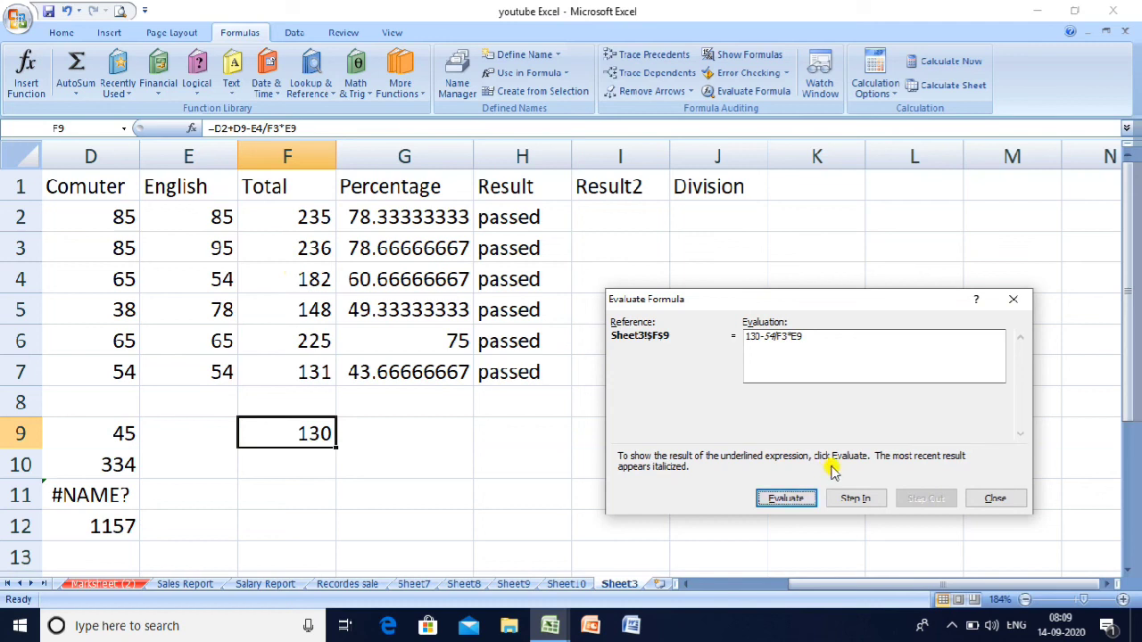
pyautogui.click(785, 498)
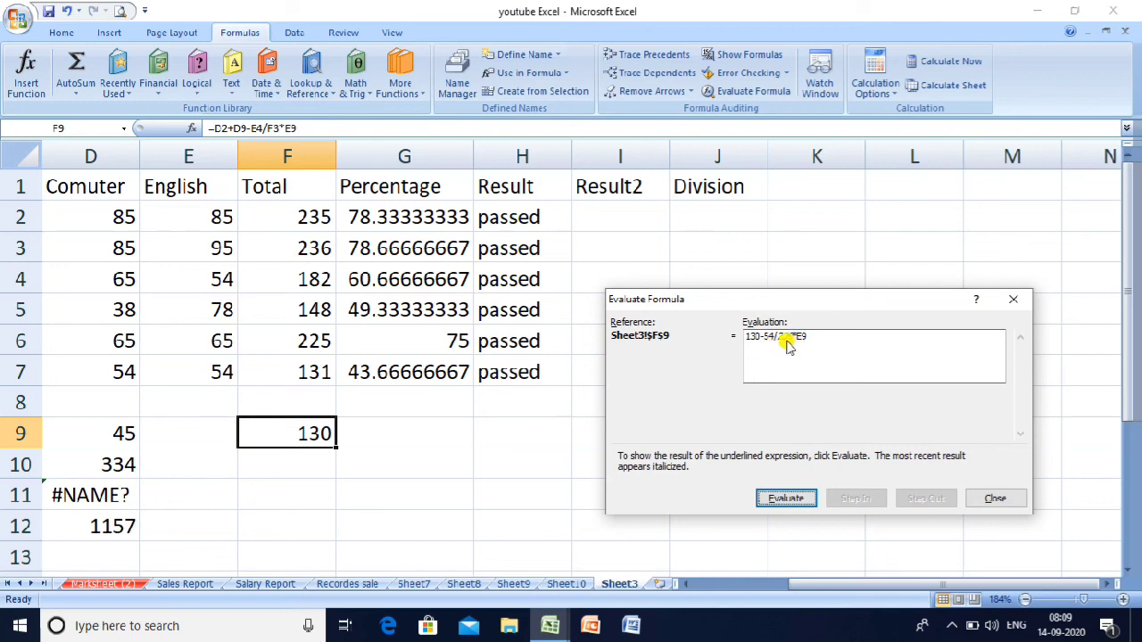
pyautogui.click(788, 500)
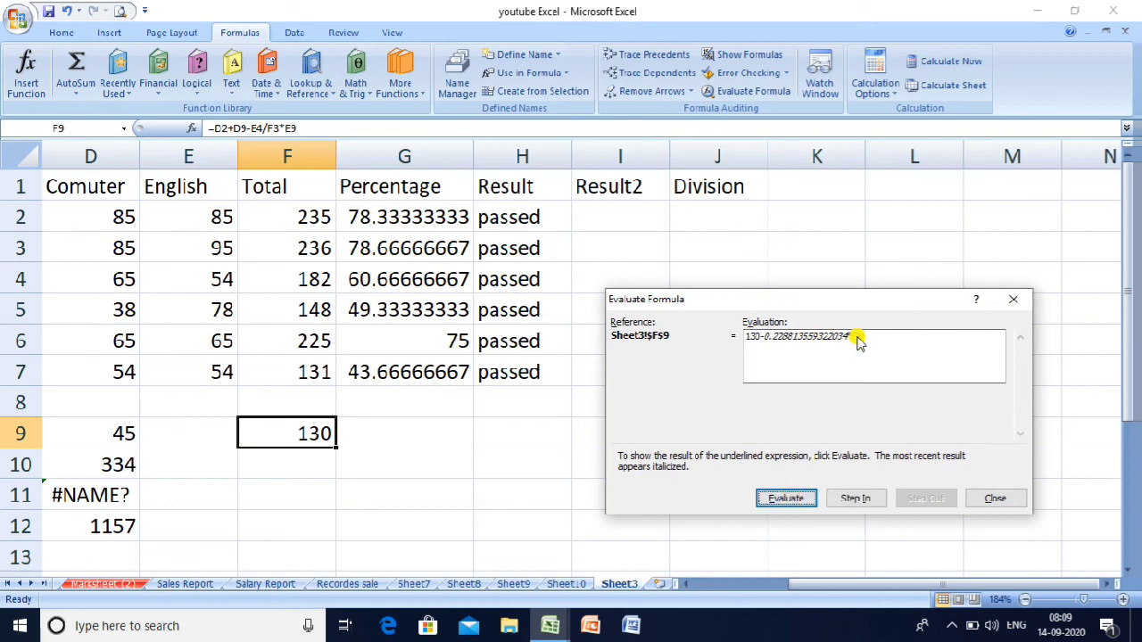
pyautogui.click(786, 501)
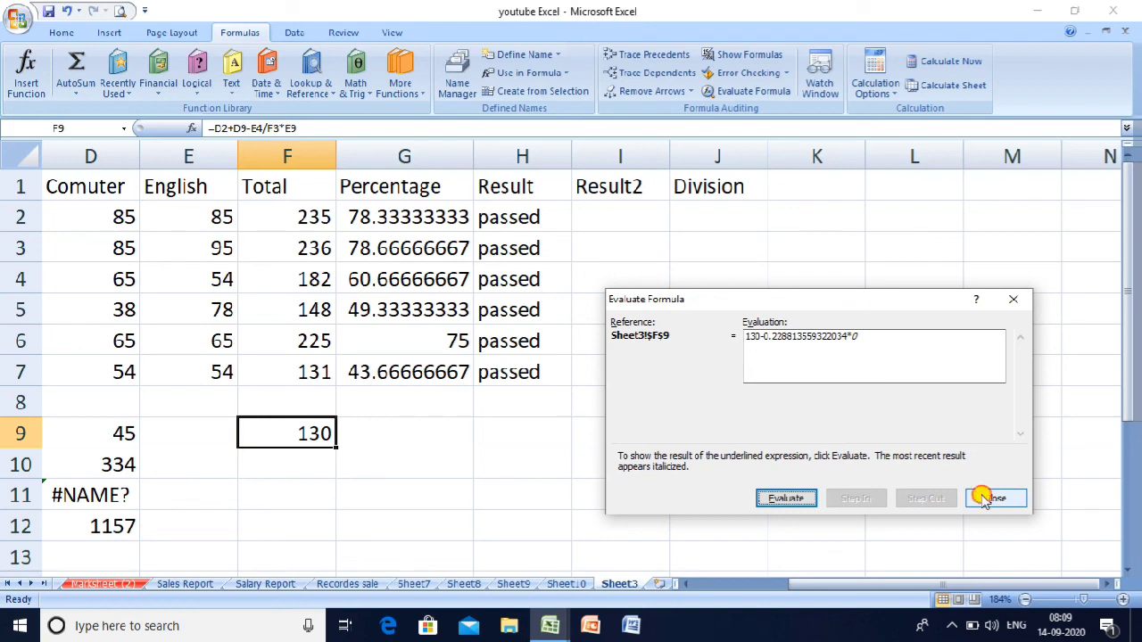
pyautogui.click(986, 500)
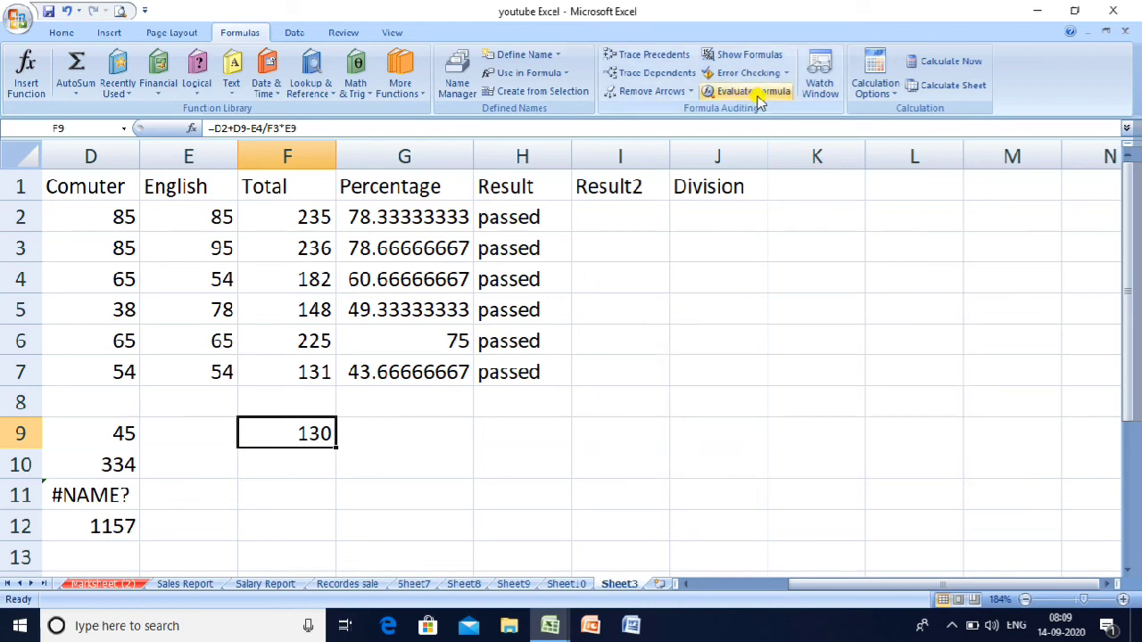
pyautogui.click(754, 154)
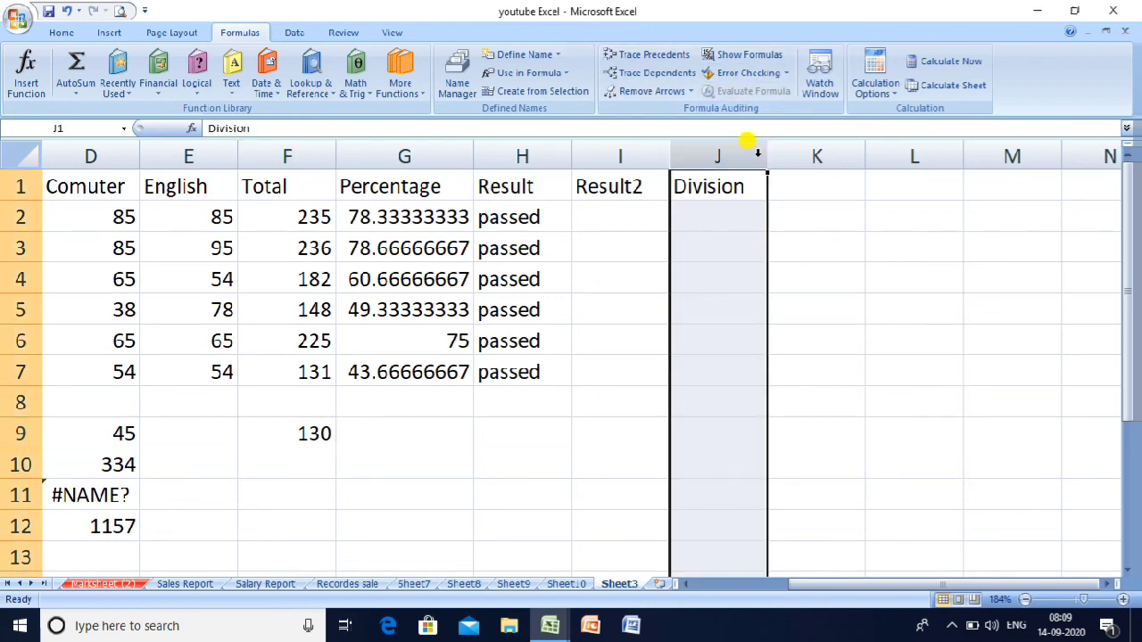
pyautogui.click(538, 246)
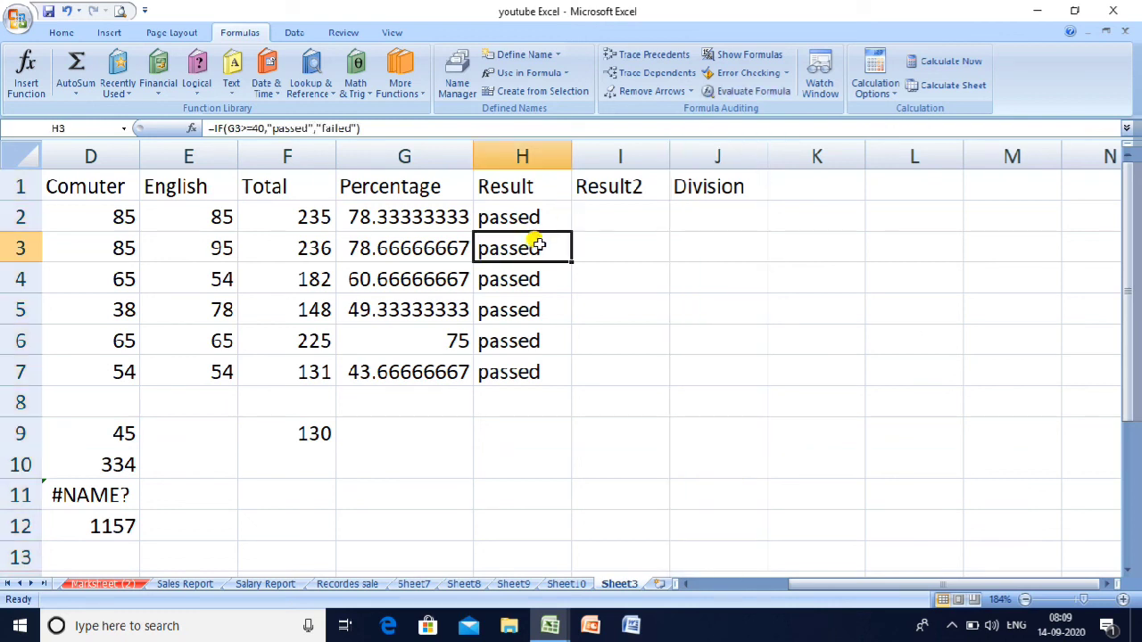